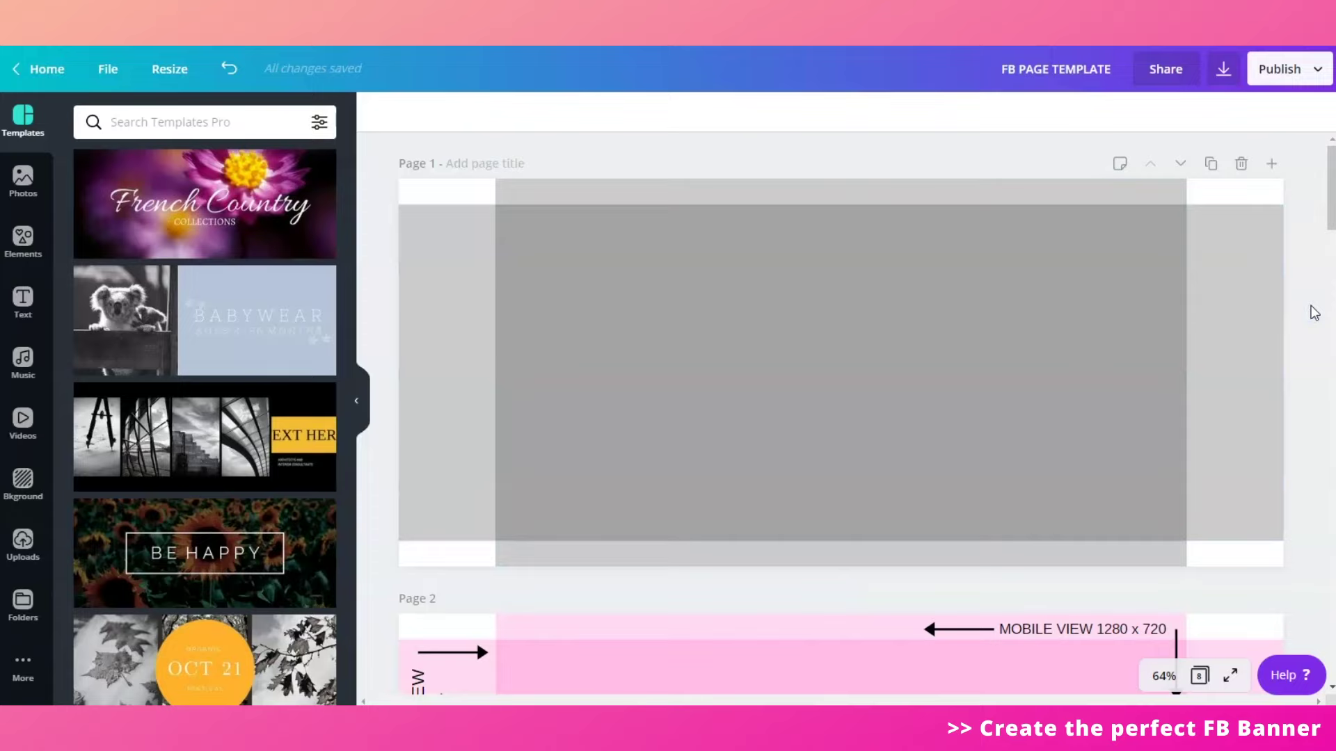
# - Cover the overlap of the two grey rectangles on page 1 with a coral rectangle, matching its edges to the overlap
pyautogui.click(1234, 325)
pyautogui.click(939, 348)
pyautogui.click(1312, 318)
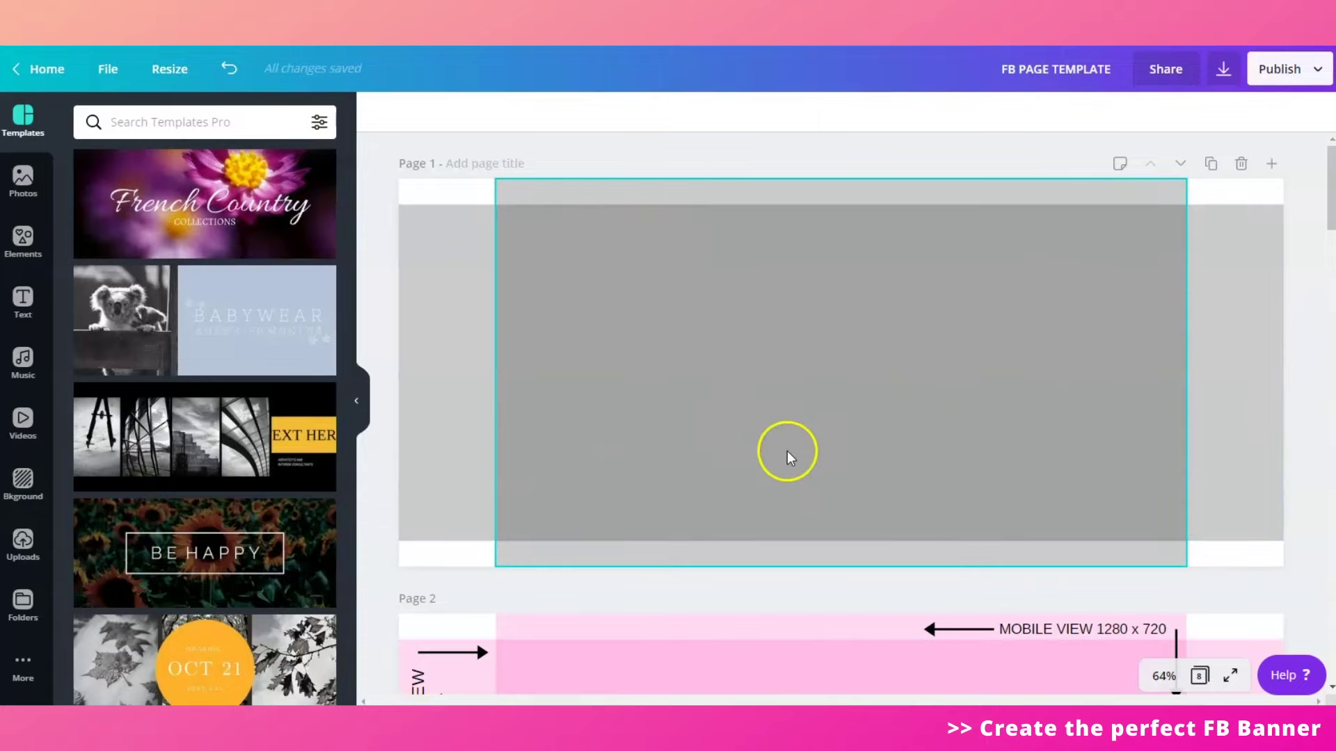
pyautogui.scroll(-5, 1312, 328)
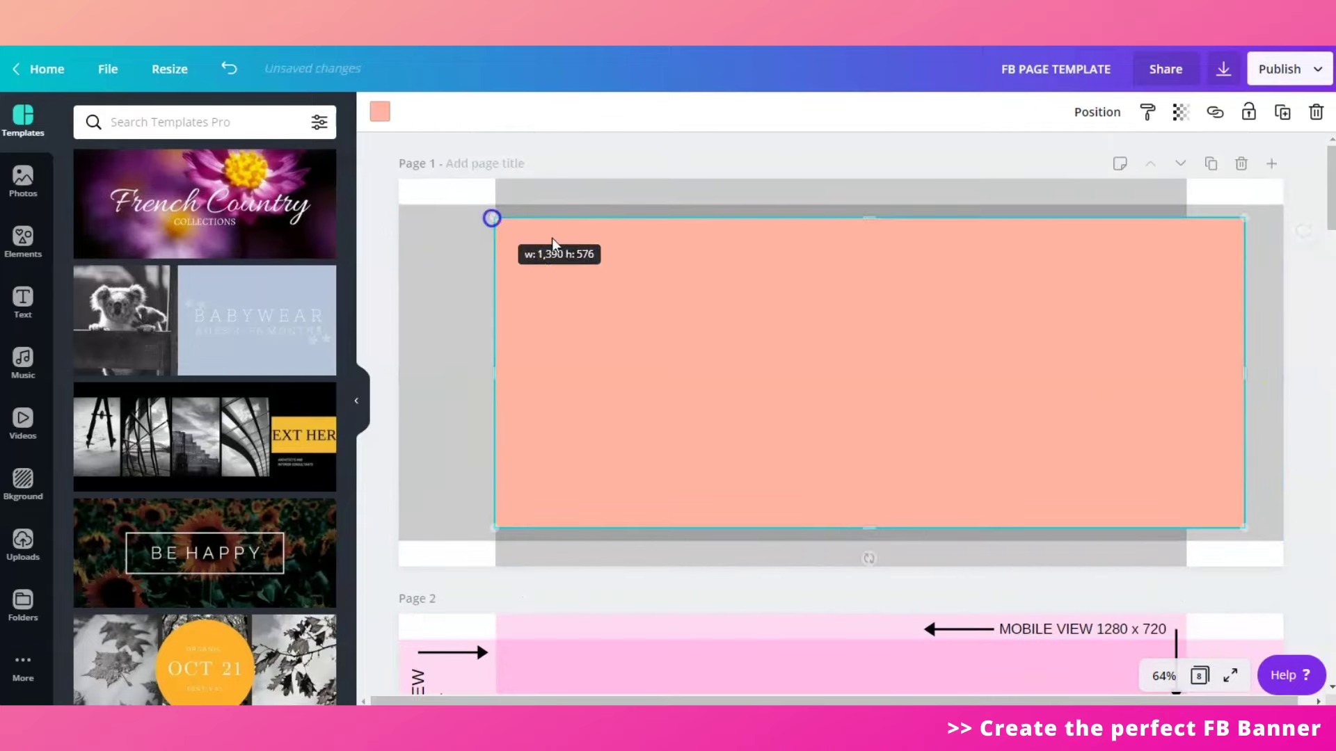
pyautogui.moveTo(552, 251); pyautogui.dragTo(574, 240)
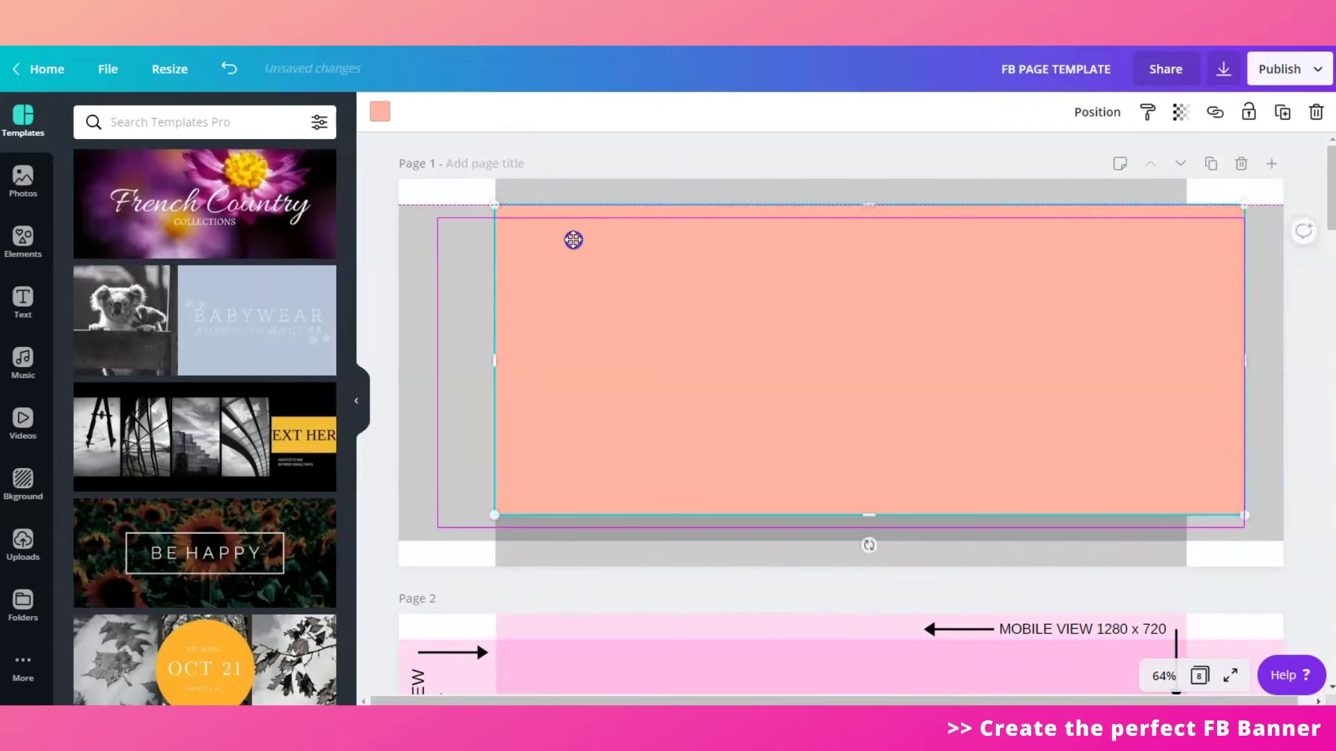
pyautogui.hotkey('ctrl', 'z')
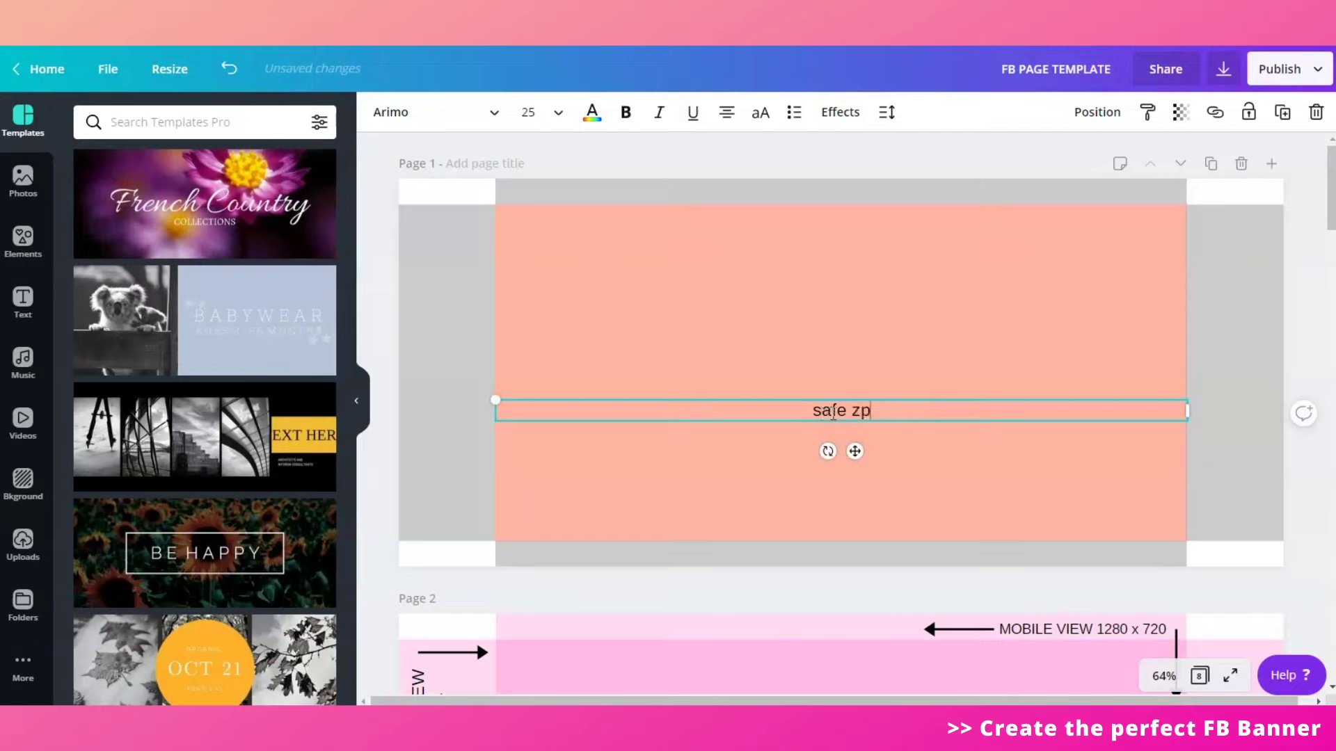
# - Label the coral rectangle "safe zone", enlarge the text to about size 37.4 and centre it on the rectangle
pyautogui.click(487, 408)
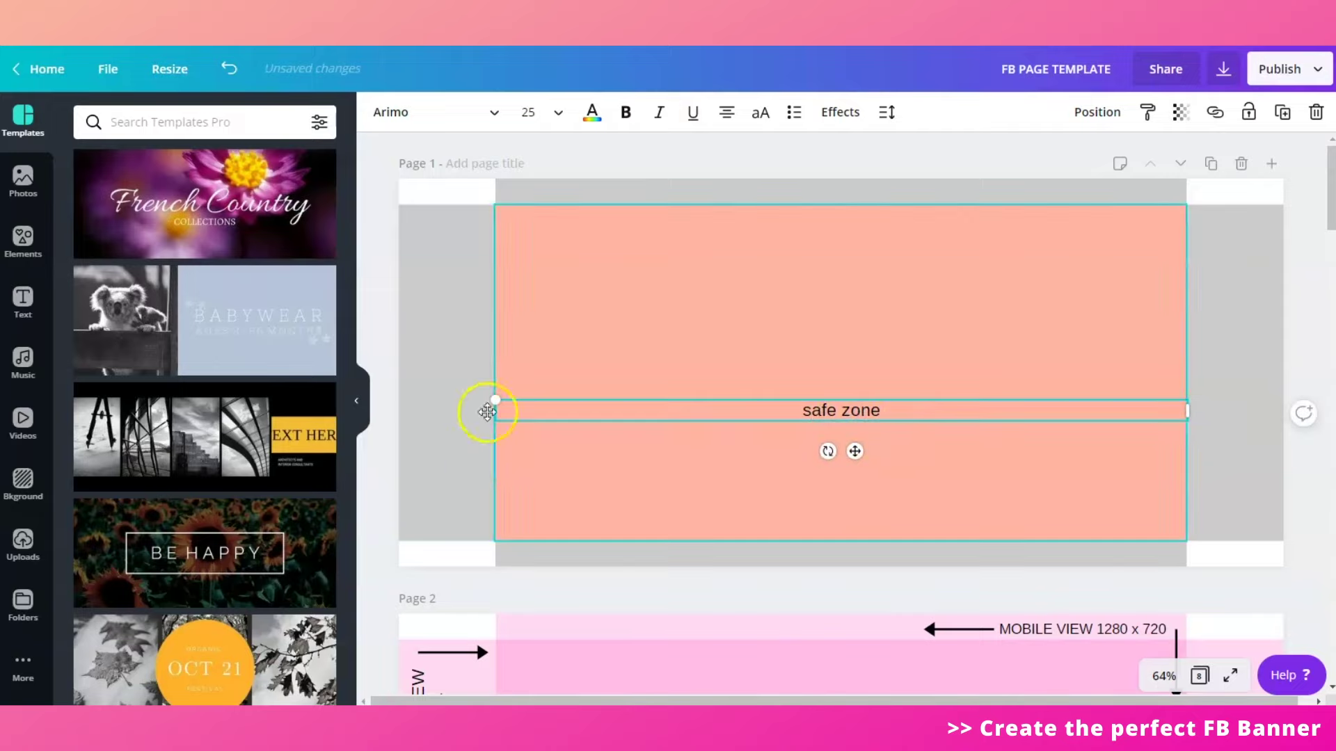
pyautogui.moveTo(500, 411); pyautogui.dragTo(638, 369)
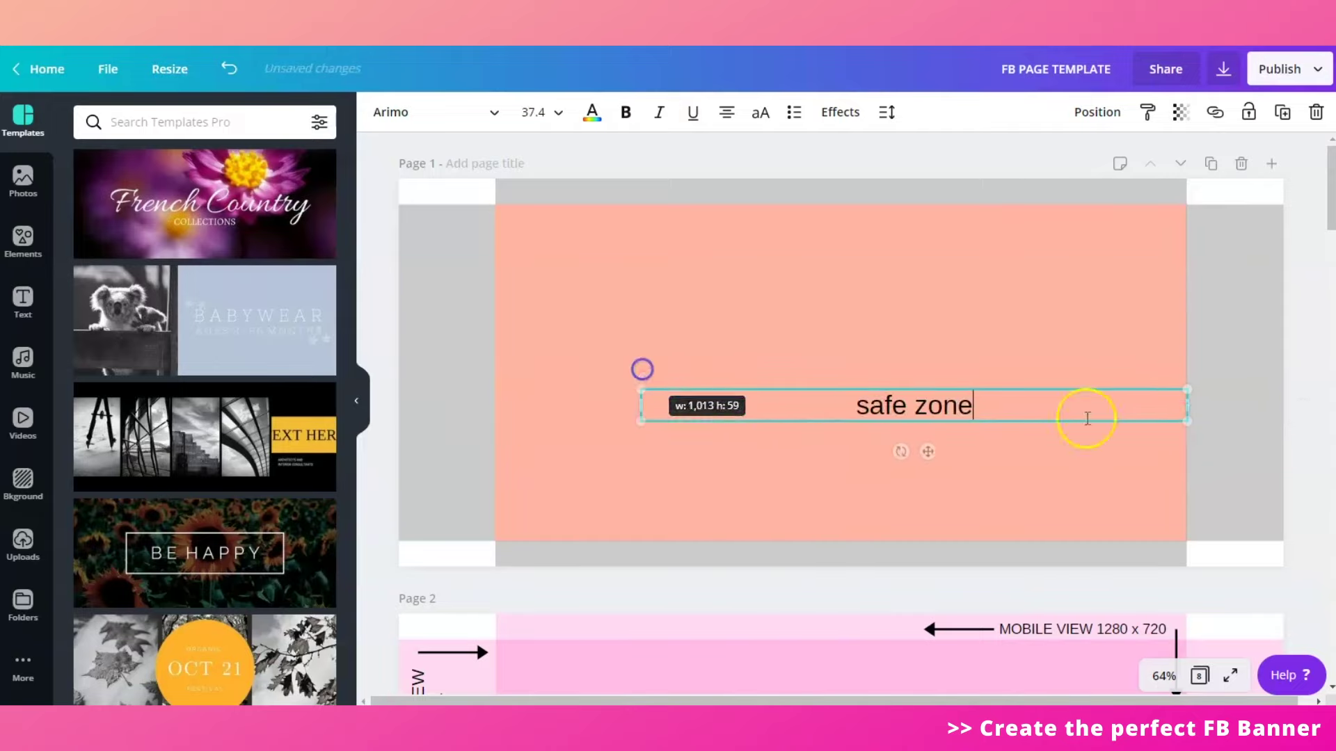
pyautogui.click(1311, 322)
pyautogui.moveTo(870, 410); pyautogui.dragTo(823, 385)
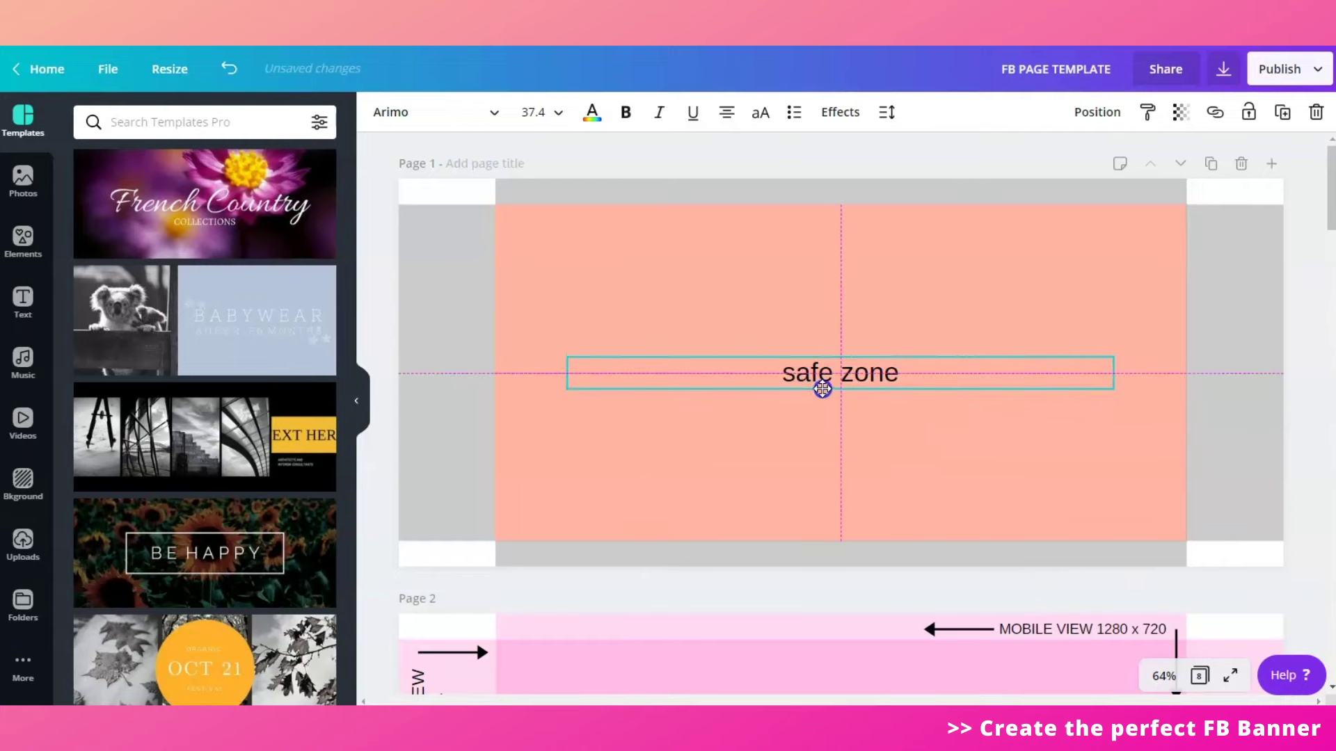
# - Review the safe zone on page 1, the Facebook cover size guide on page 2, and the sample banner with its mobile view
pyautogui.click(750, 271)
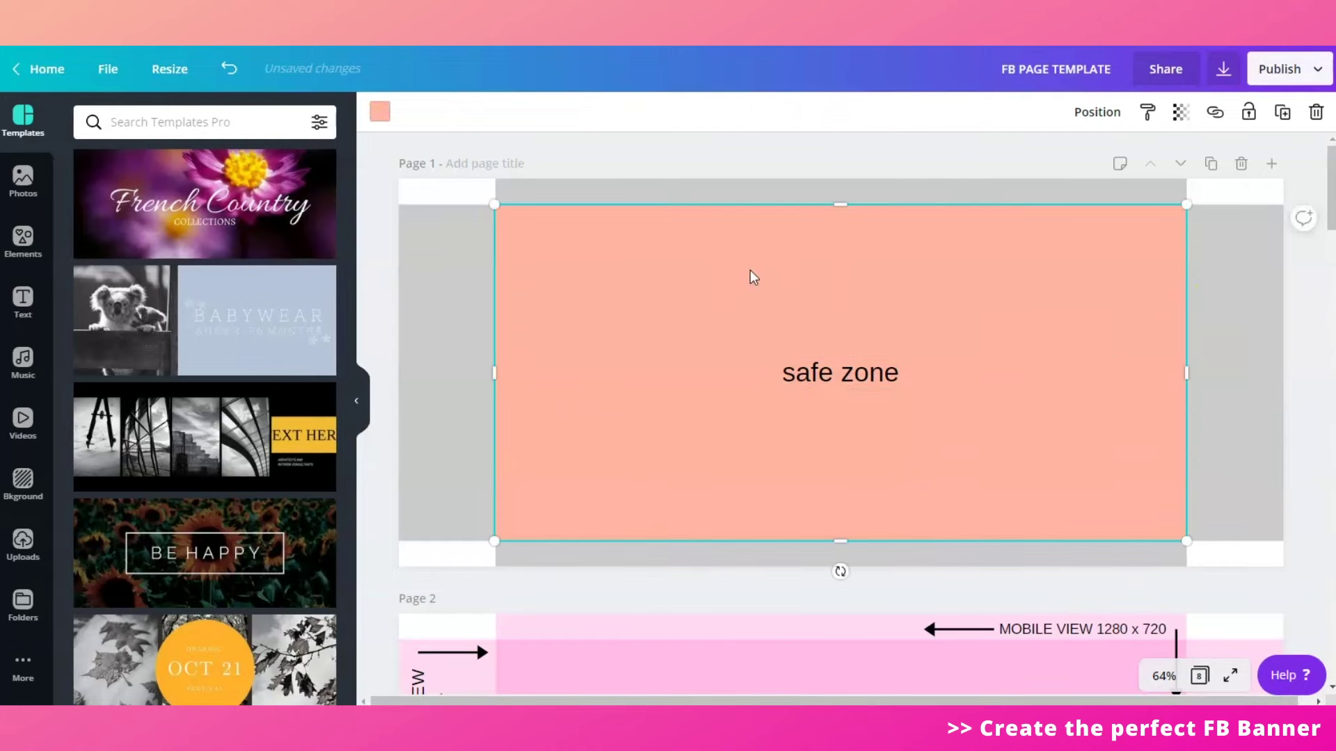
pyautogui.click(1314, 299)
pyautogui.click(872, 308)
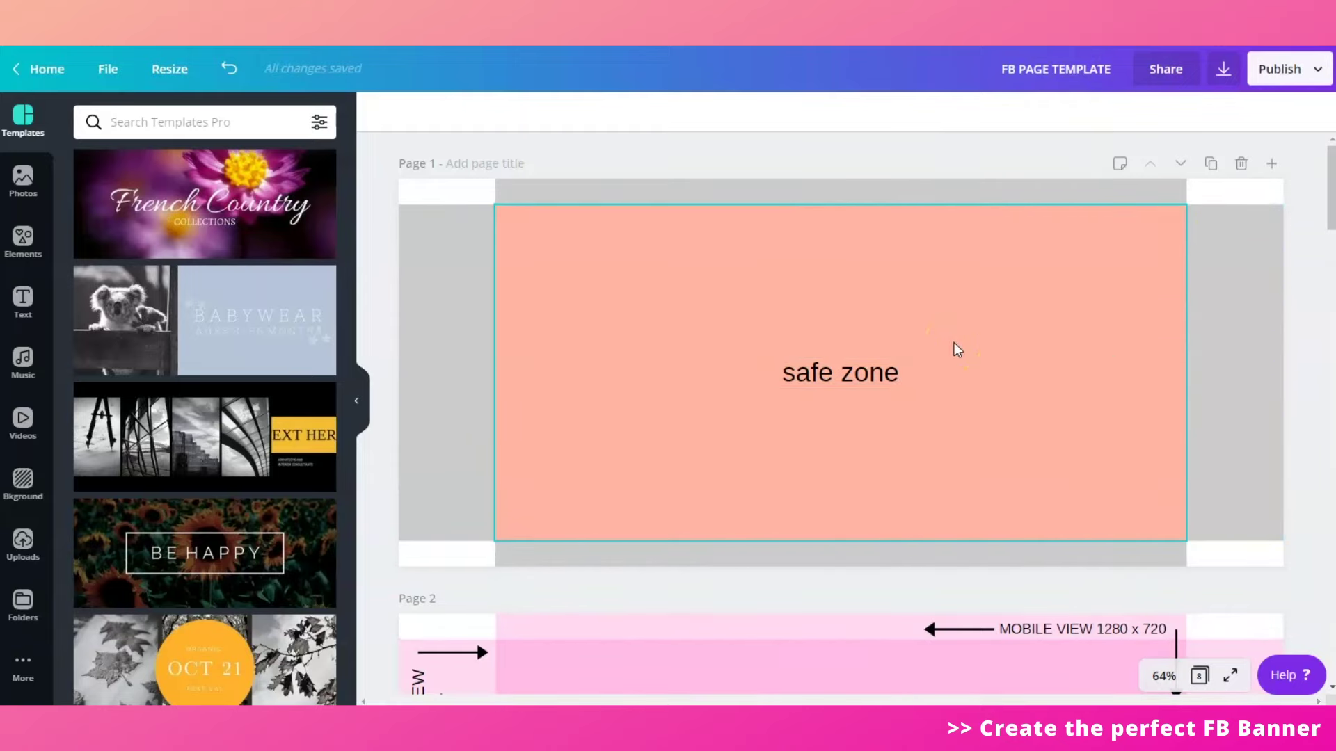
pyautogui.click(895, 424)
pyautogui.click(1157, 408)
pyautogui.scroll(-5, 1247, 268)
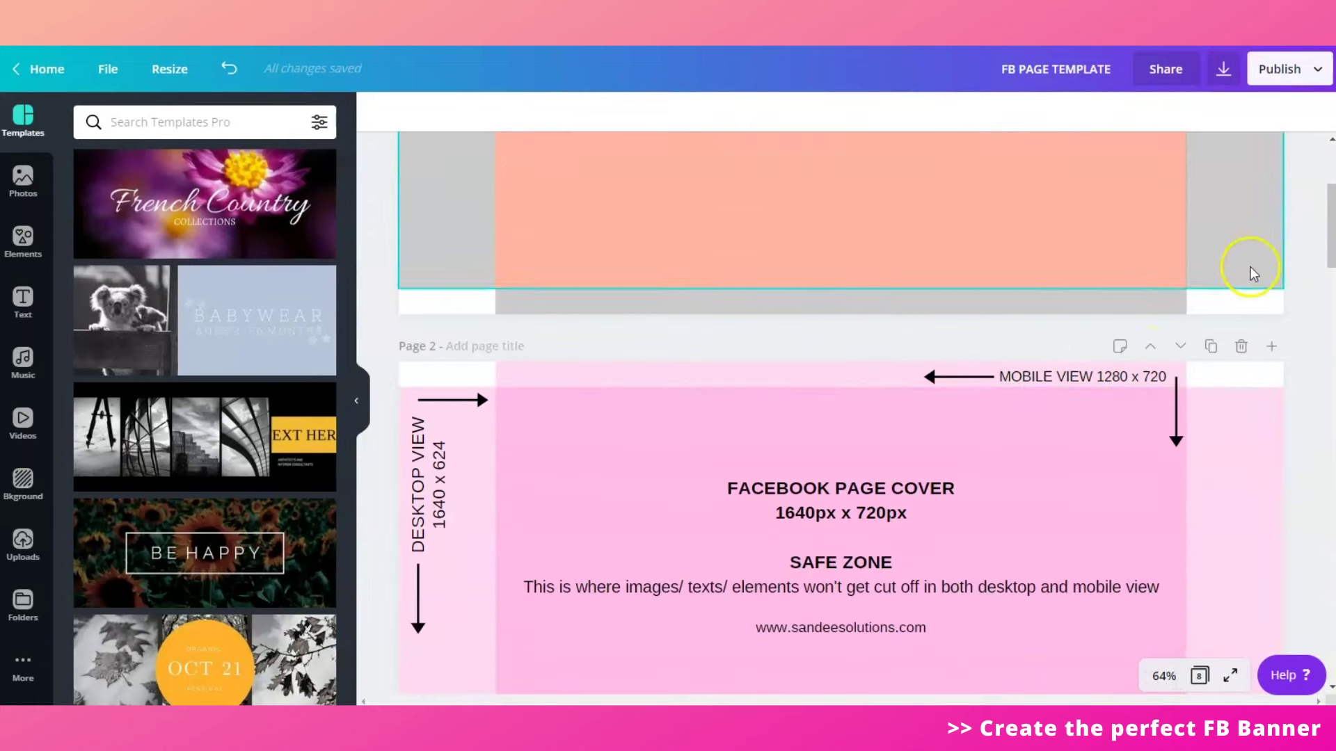
pyautogui.scroll(1, 1250, 262)
pyautogui.scroll(-1, 1249, 264)
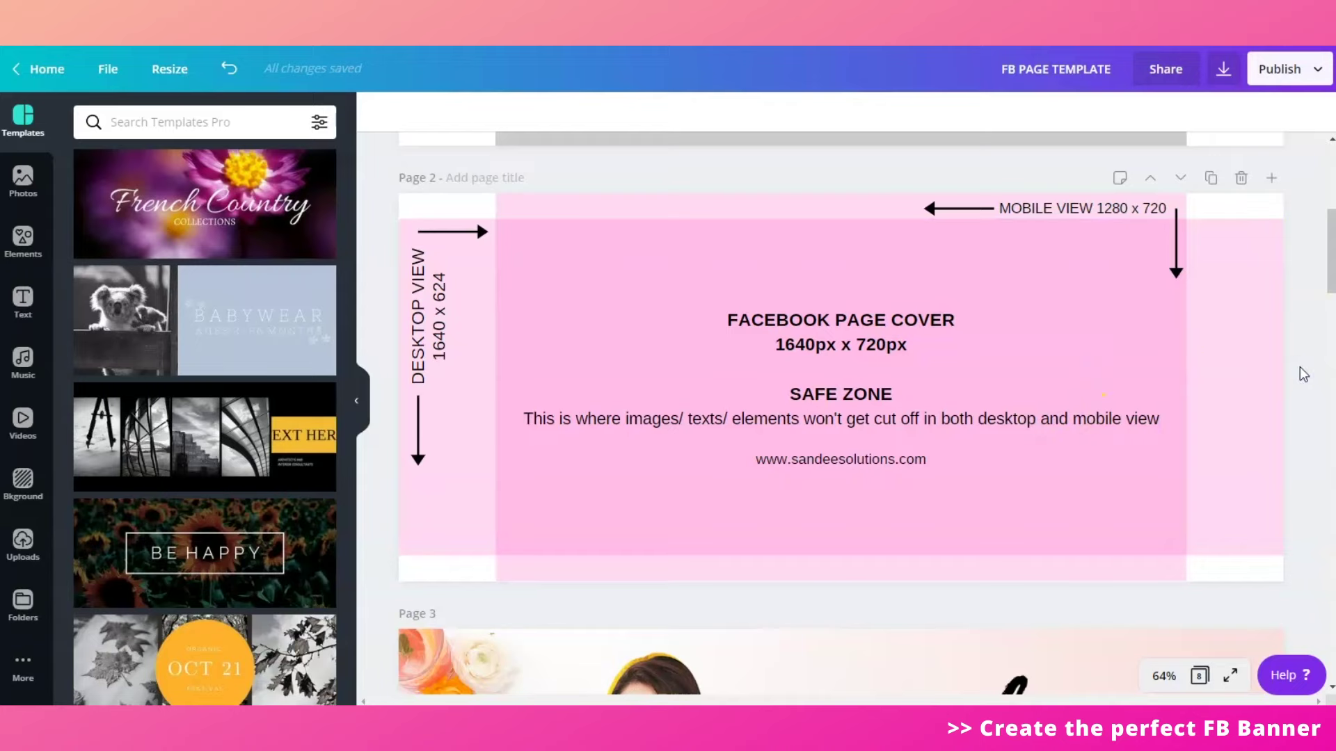
pyautogui.scroll(-2, 991, 256)
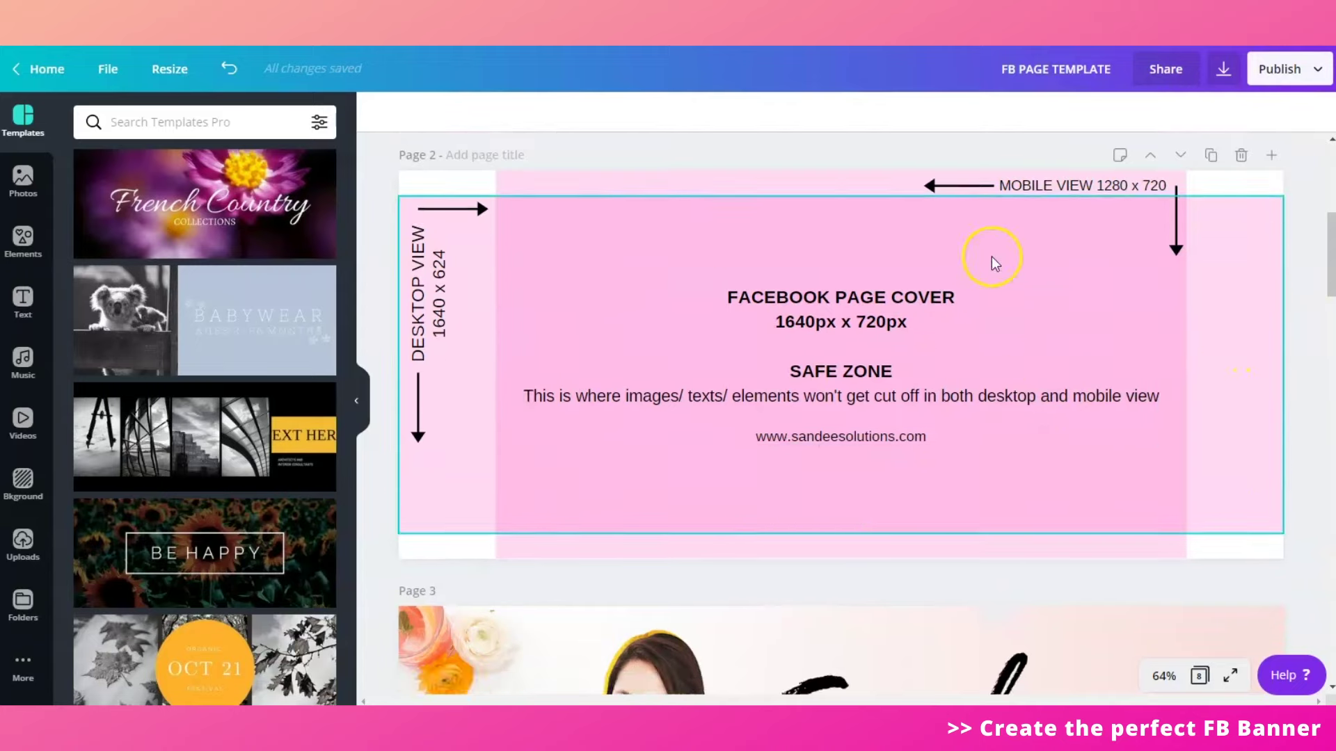
pyautogui.scroll(1, 995, 258)
pyautogui.scroll(1, 994, 259)
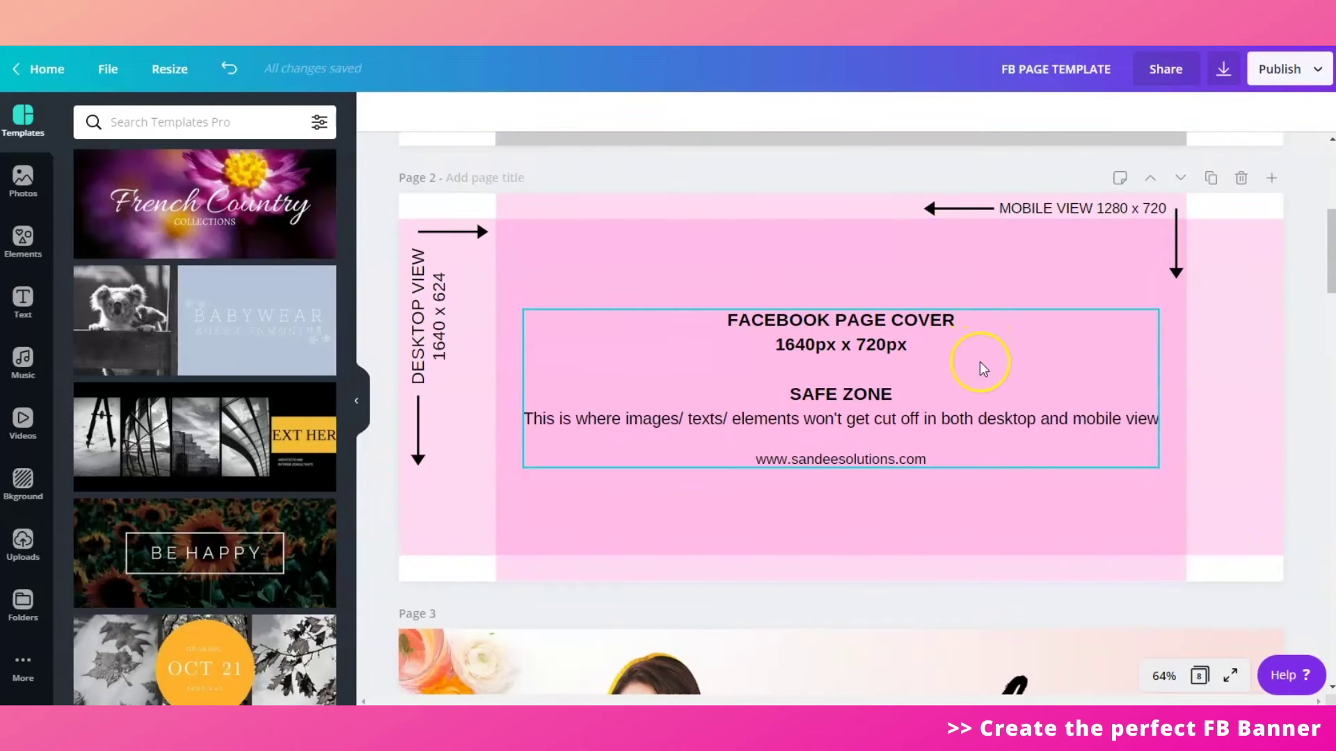
pyautogui.scroll(-2, 883, 348)
pyautogui.scroll(2, 947, 197)
pyautogui.scroll(-5, 966, 358)
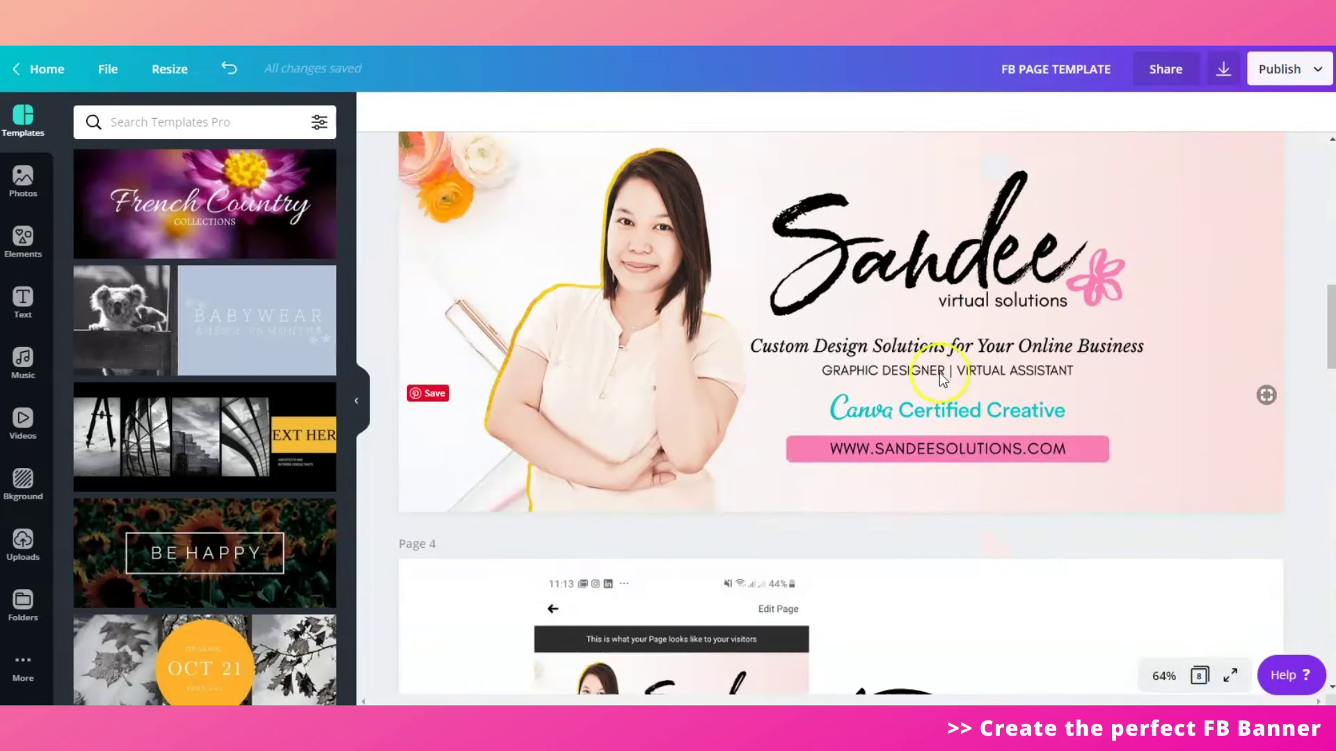
pyautogui.scroll(1, 918, 333)
pyautogui.scroll(-4, 910, 379)
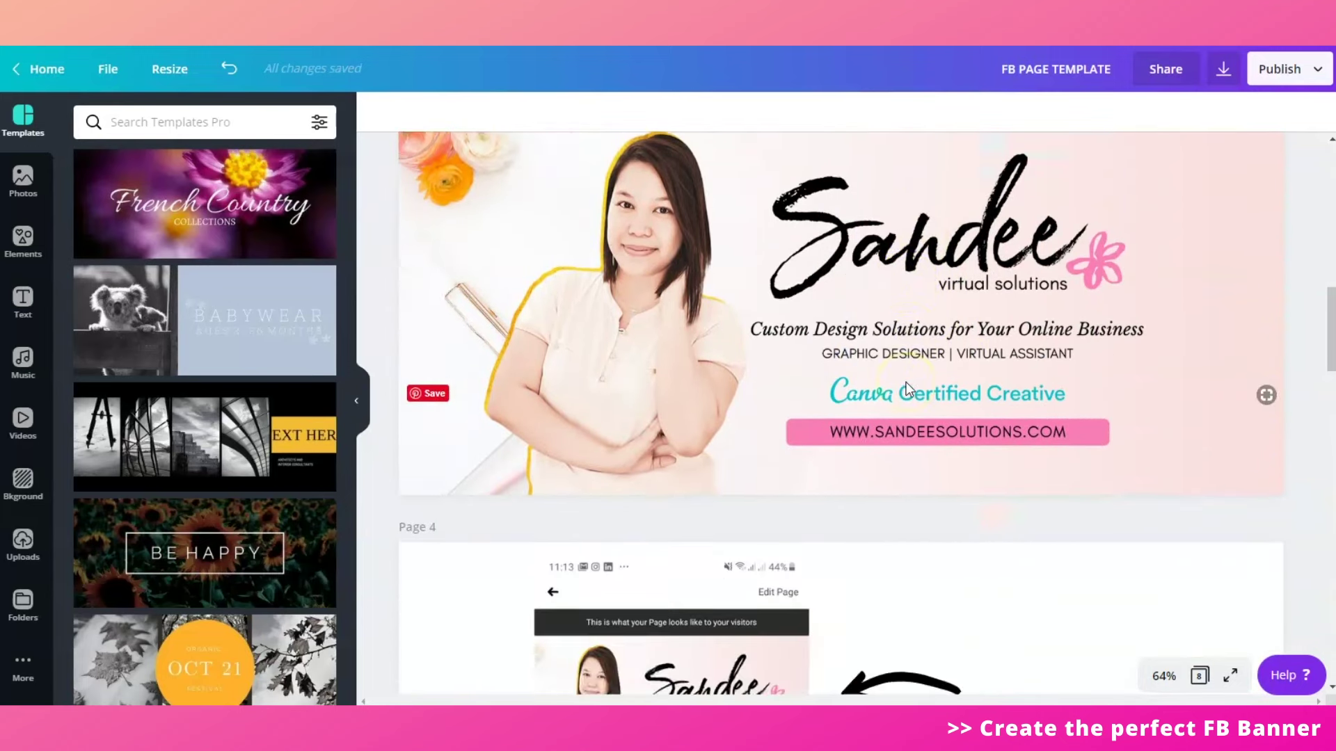
pyautogui.scroll(-3, 909, 390)
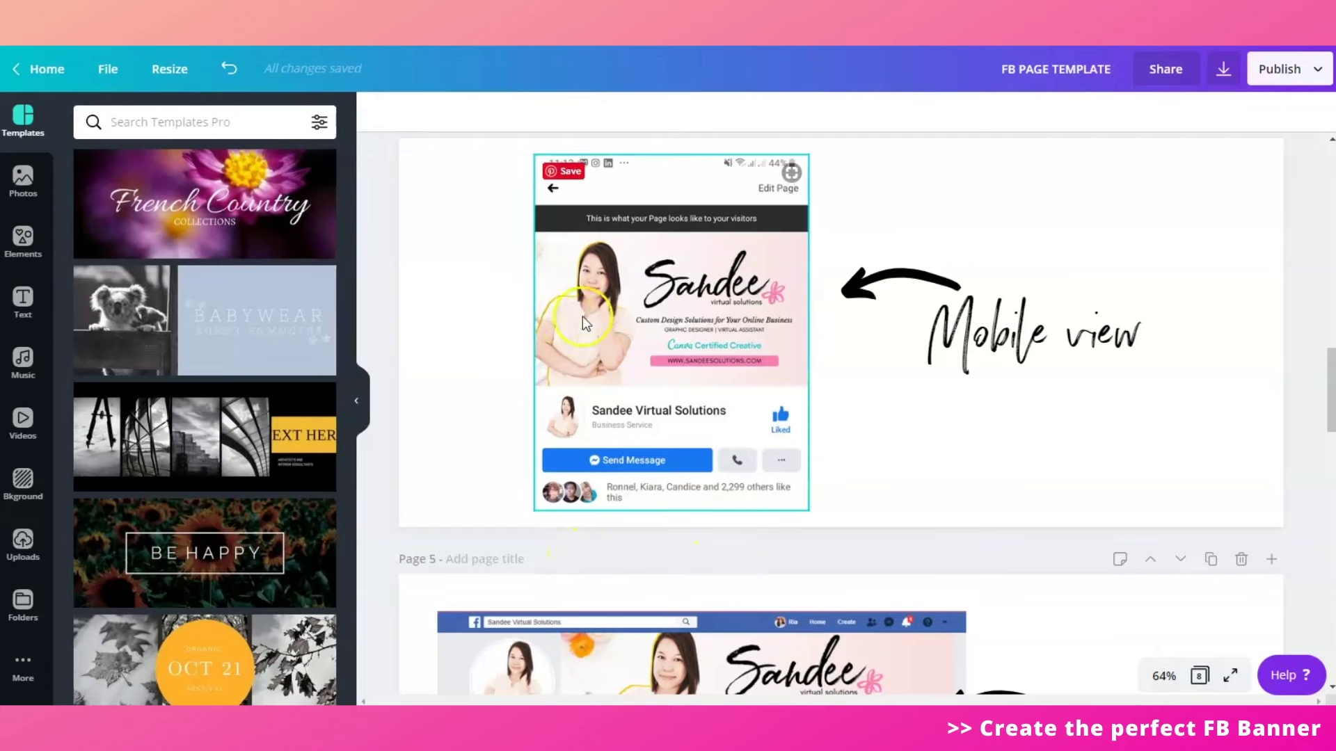
# - Copy the coral safe zone rectangle from page 1 onto the banner on page 3 and make it semi-transparent
pyautogui.scroll(15, 731, 299)
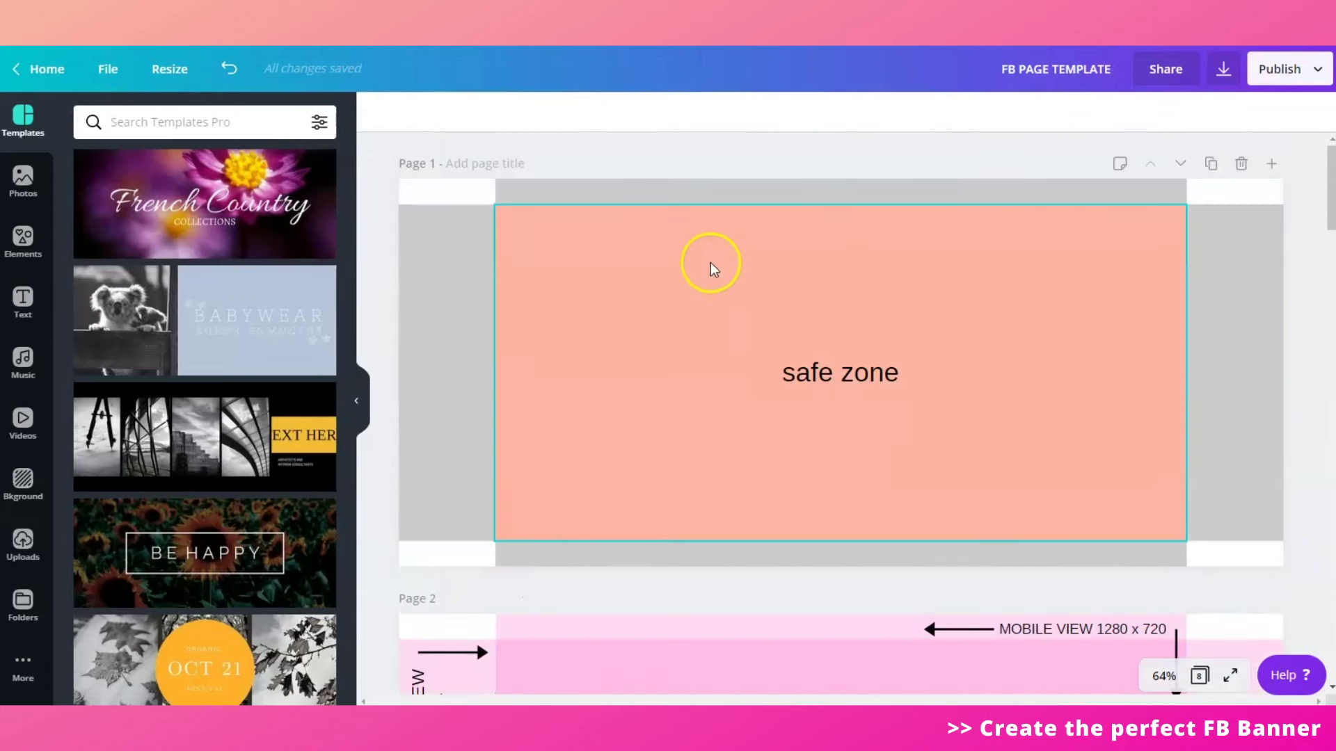
pyautogui.click(704, 292)
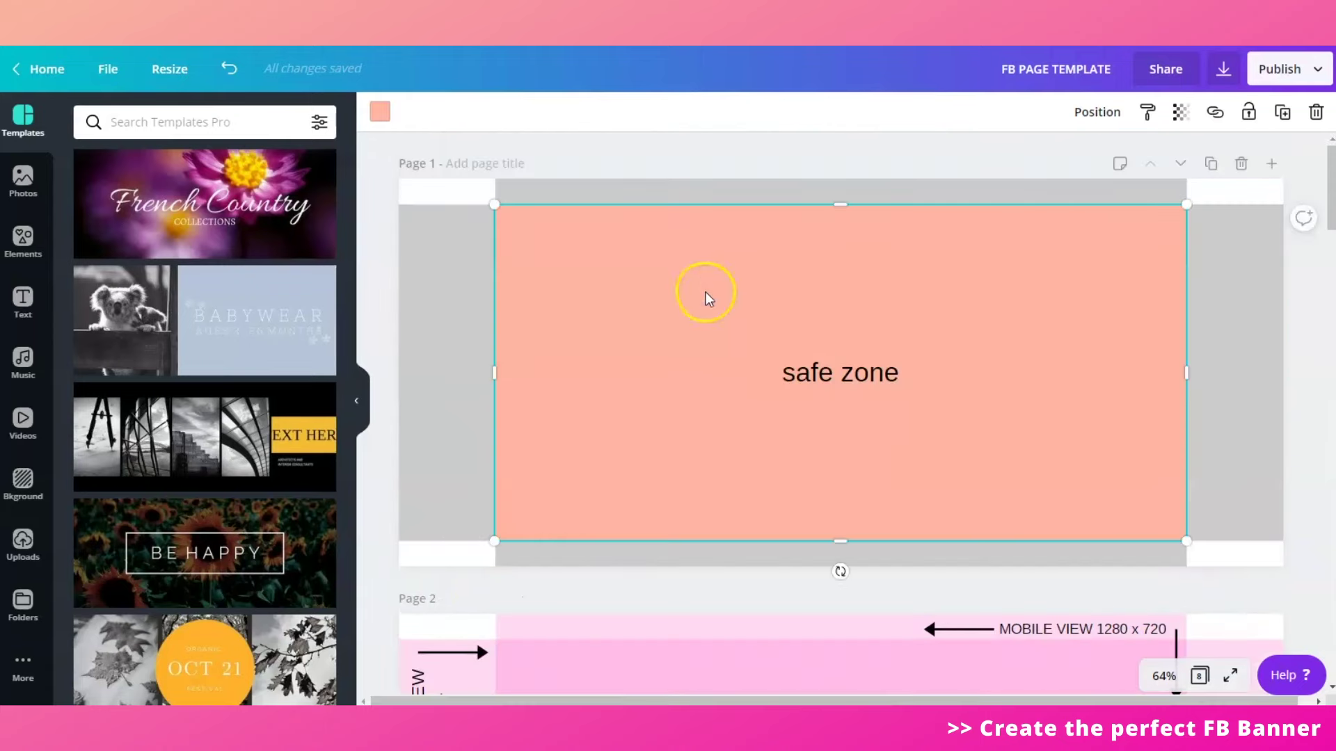
pyautogui.hotkey('ctrl', 'c')
pyautogui.scroll(-15, 730, 334)
pyautogui.click(766, 366)
pyautogui.scroll(2, 765, 367)
pyautogui.hotkey('ctrl', 'v')
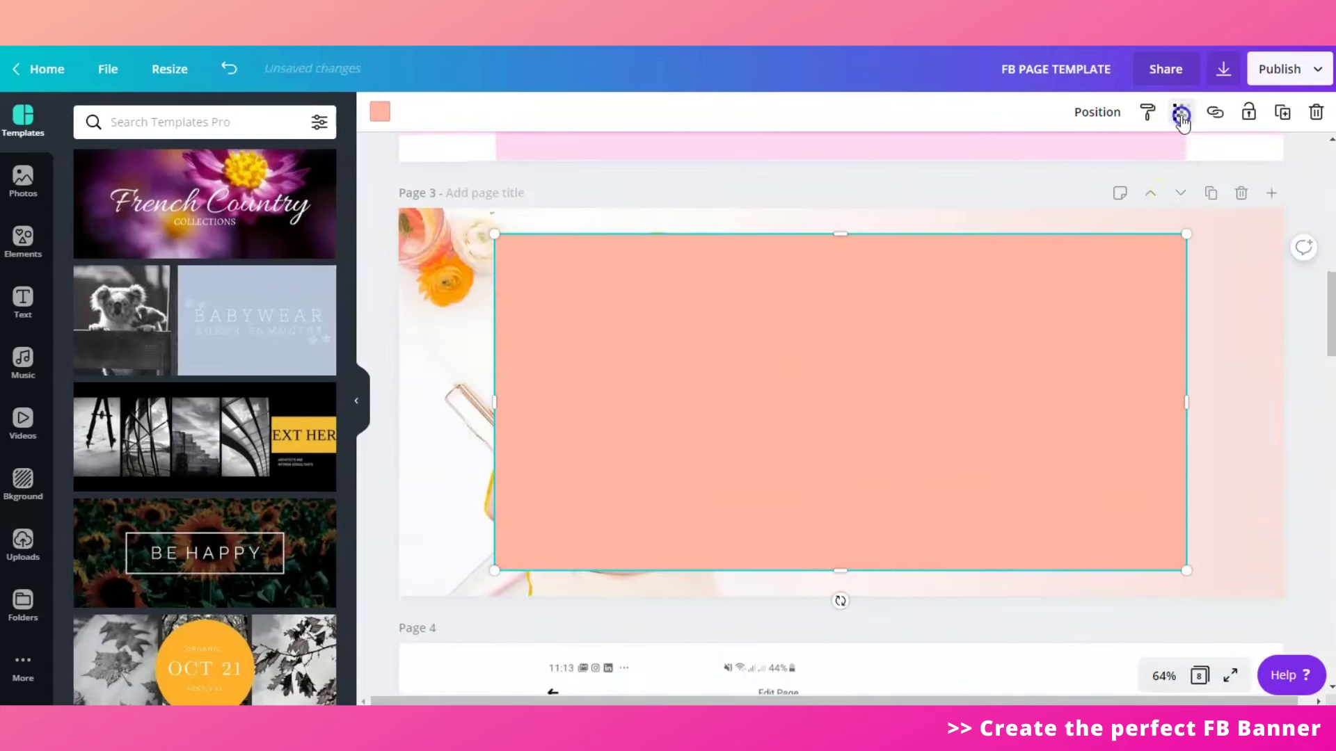
pyautogui.click(1176, 112)
pyautogui.moveTo(1118, 164); pyautogui.dragTo(1079, 164)
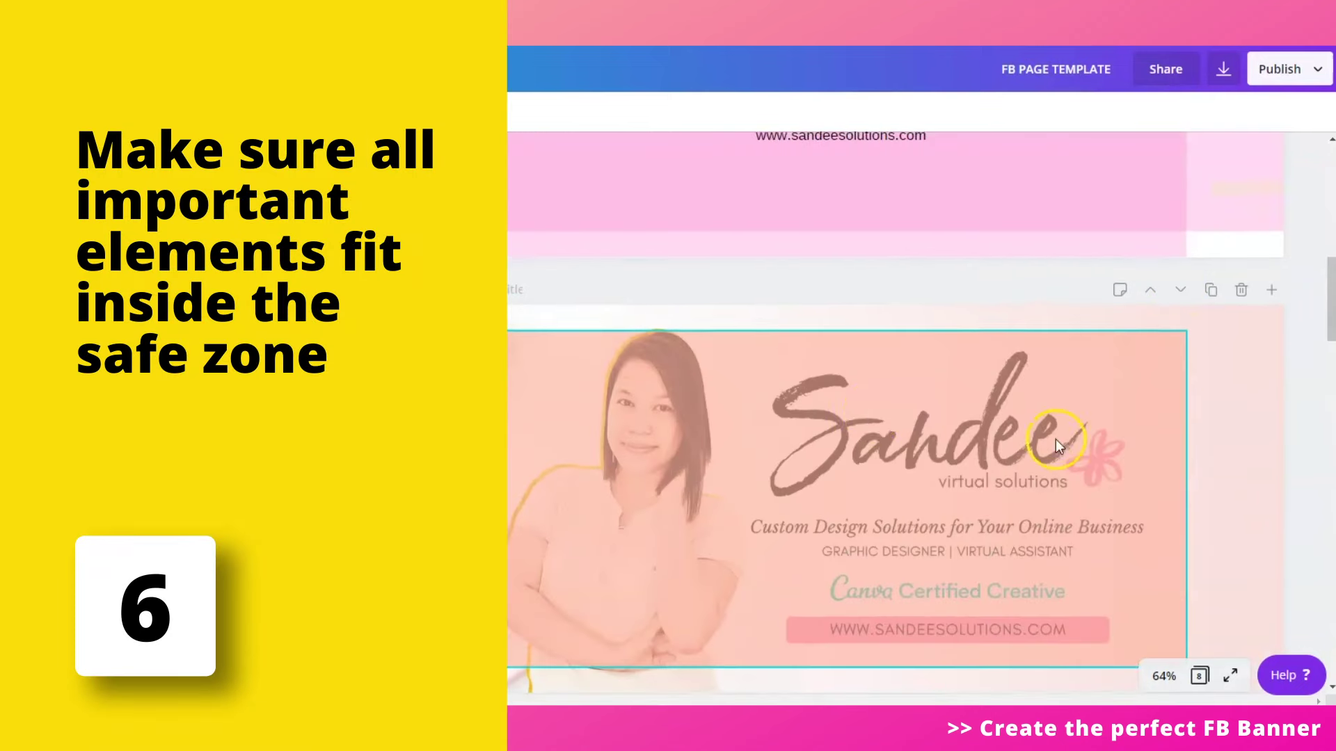
# - Compare the banner elements inside the page 3 overlay with the mobile view on page 4 and desktop view on page 5
pyautogui.scroll(-7, 812, 439)
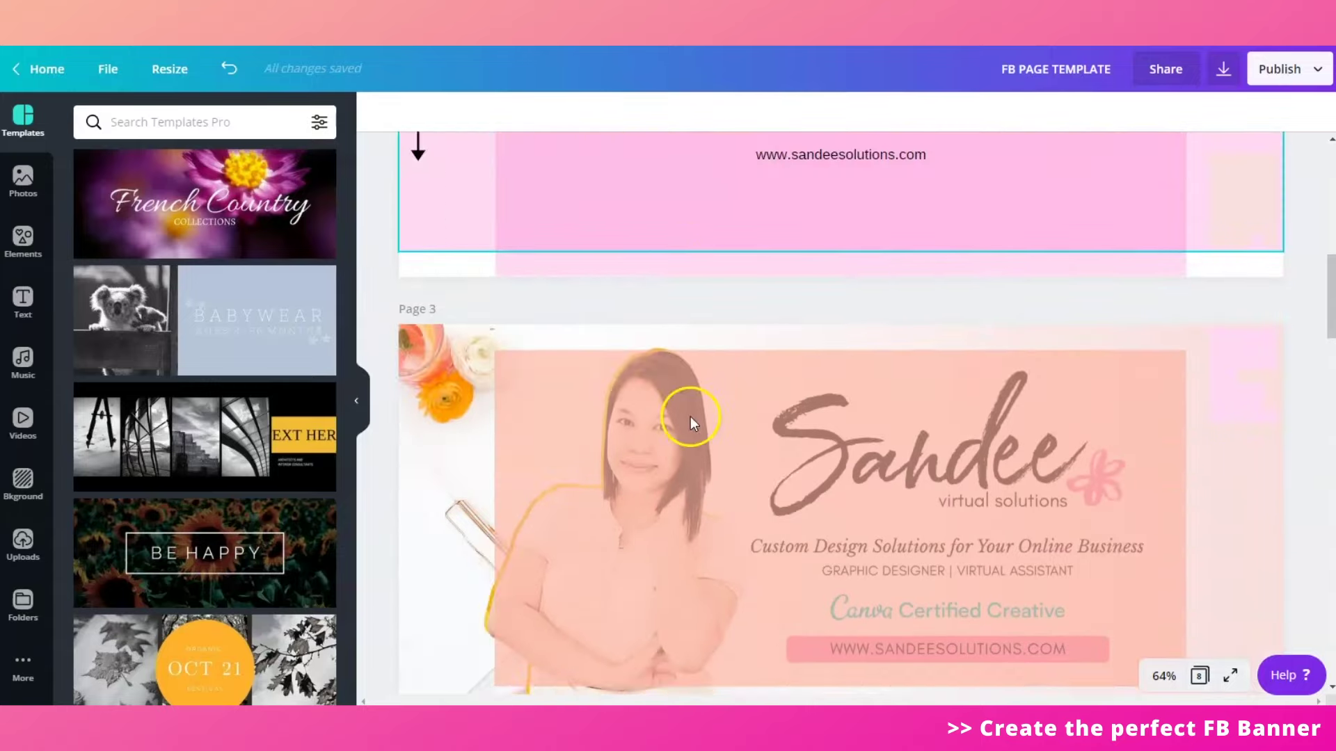
pyautogui.scroll(-1, 679, 452)
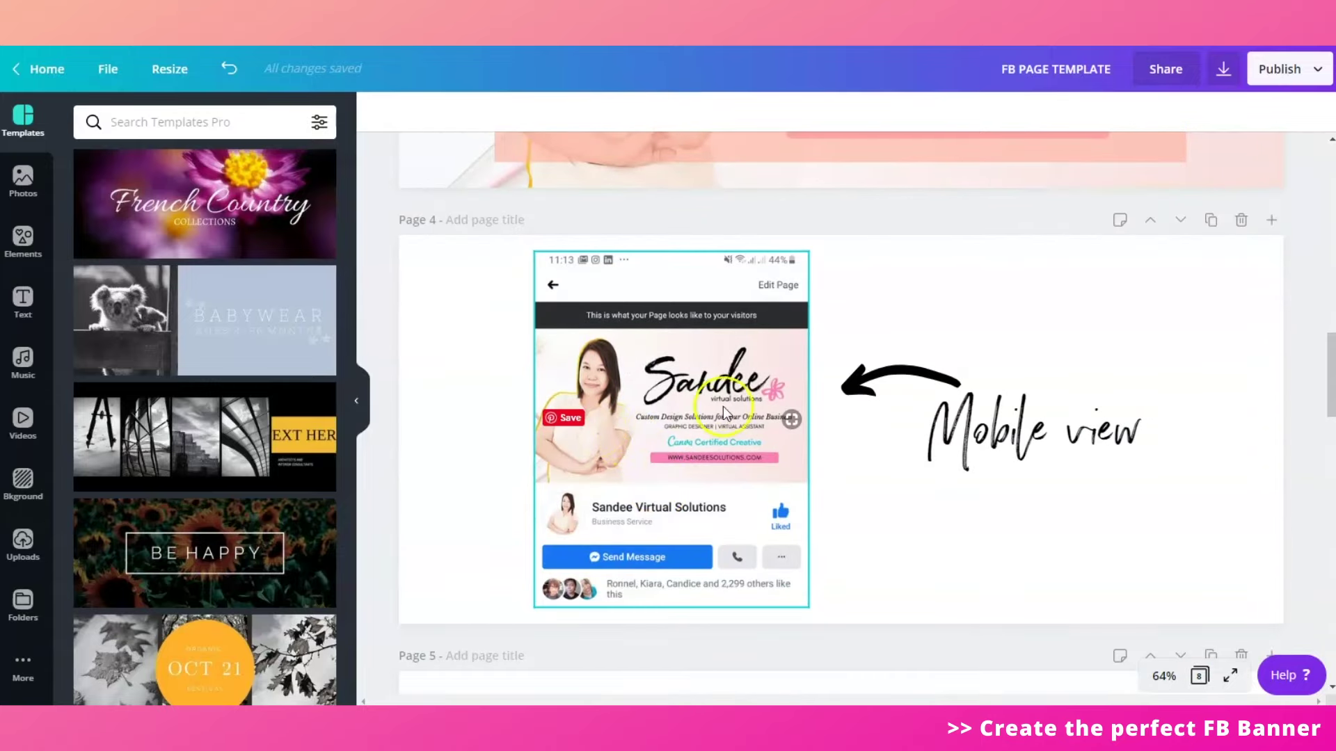
pyautogui.scroll(-6, 711, 445)
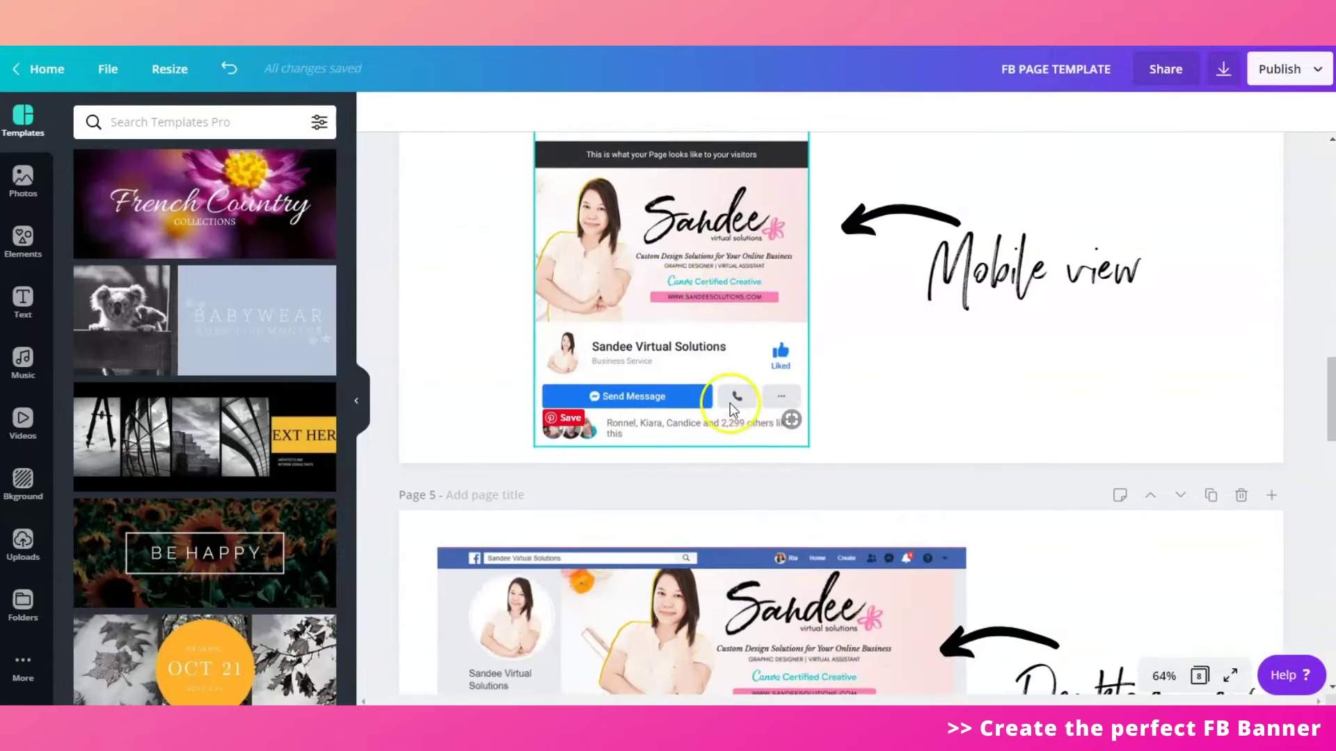
pyautogui.scroll(-1, 681, 261)
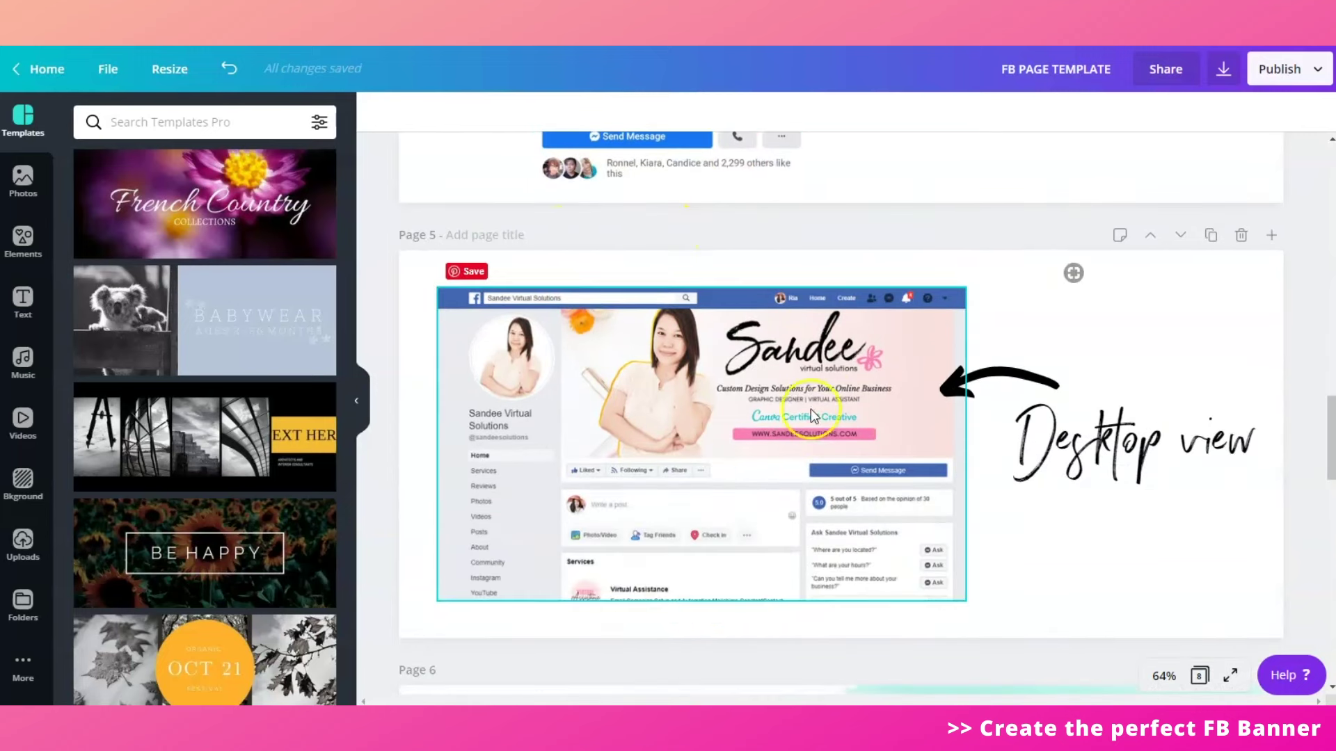
pyautogui.click(1099, 543)
pyautogui.scroll(1, 849, 452)
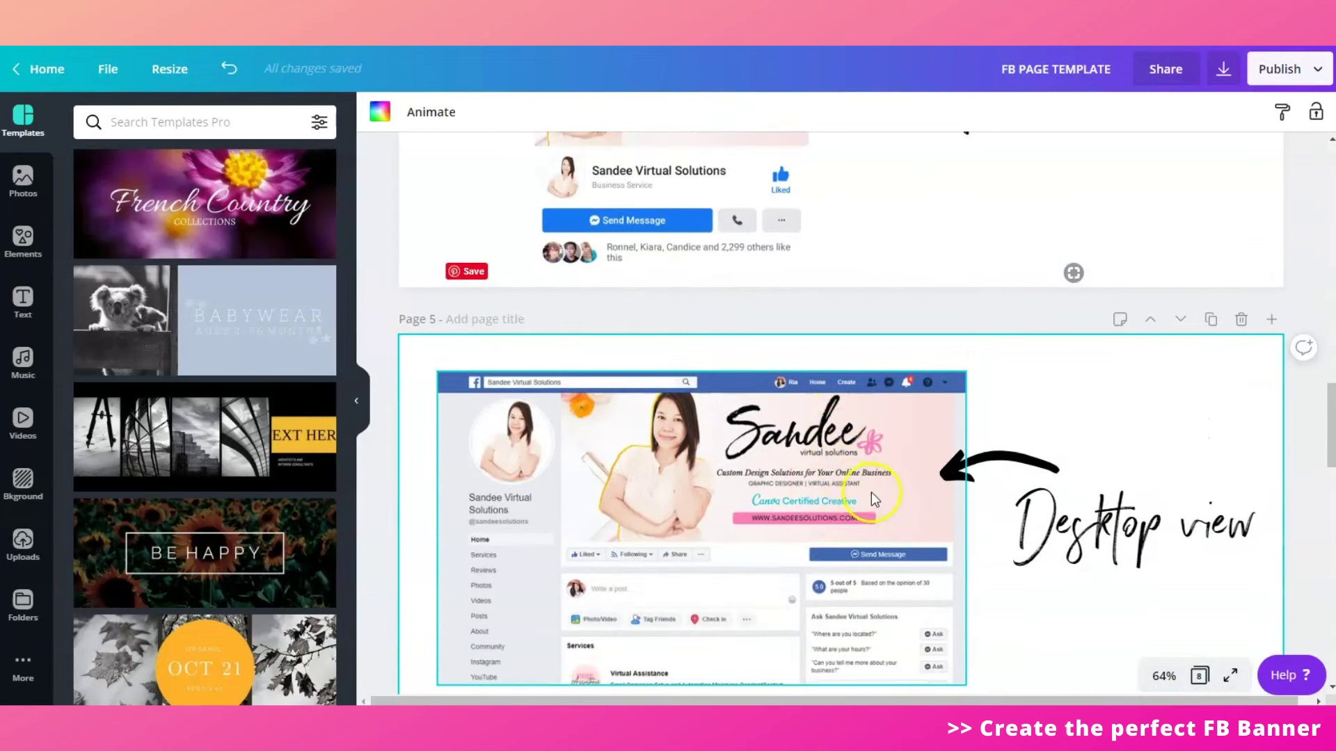
pyautogui.scroll(10, 862, 483)
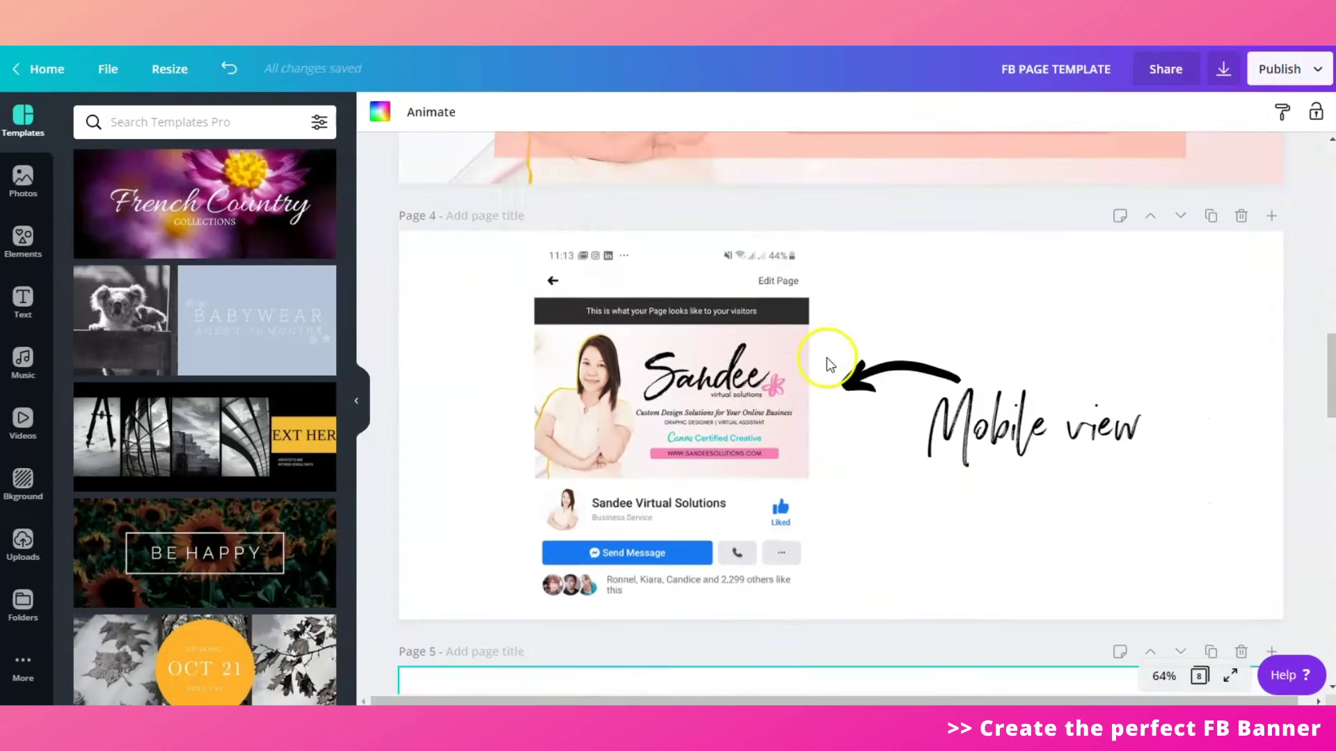
pyautogui.scroll(-10, 784, 394)
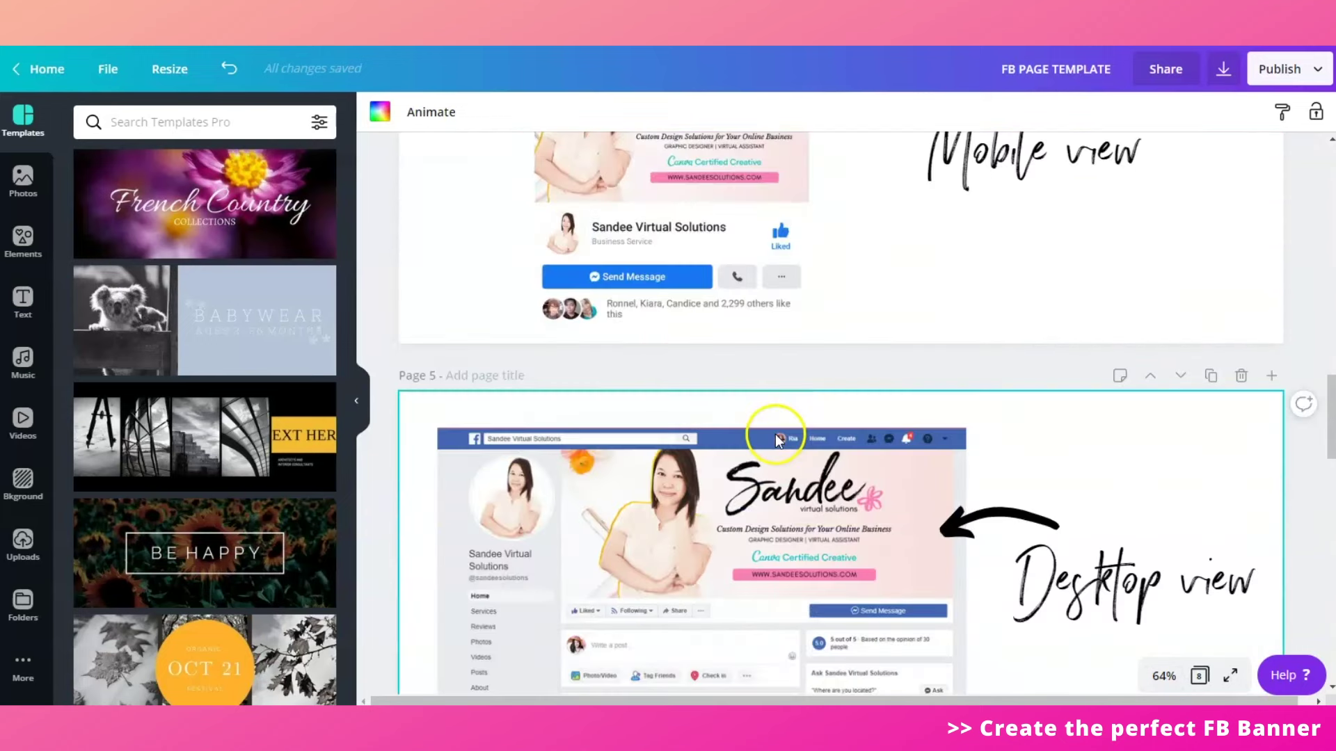
pyautogui.scroll(-1, 800, 461)
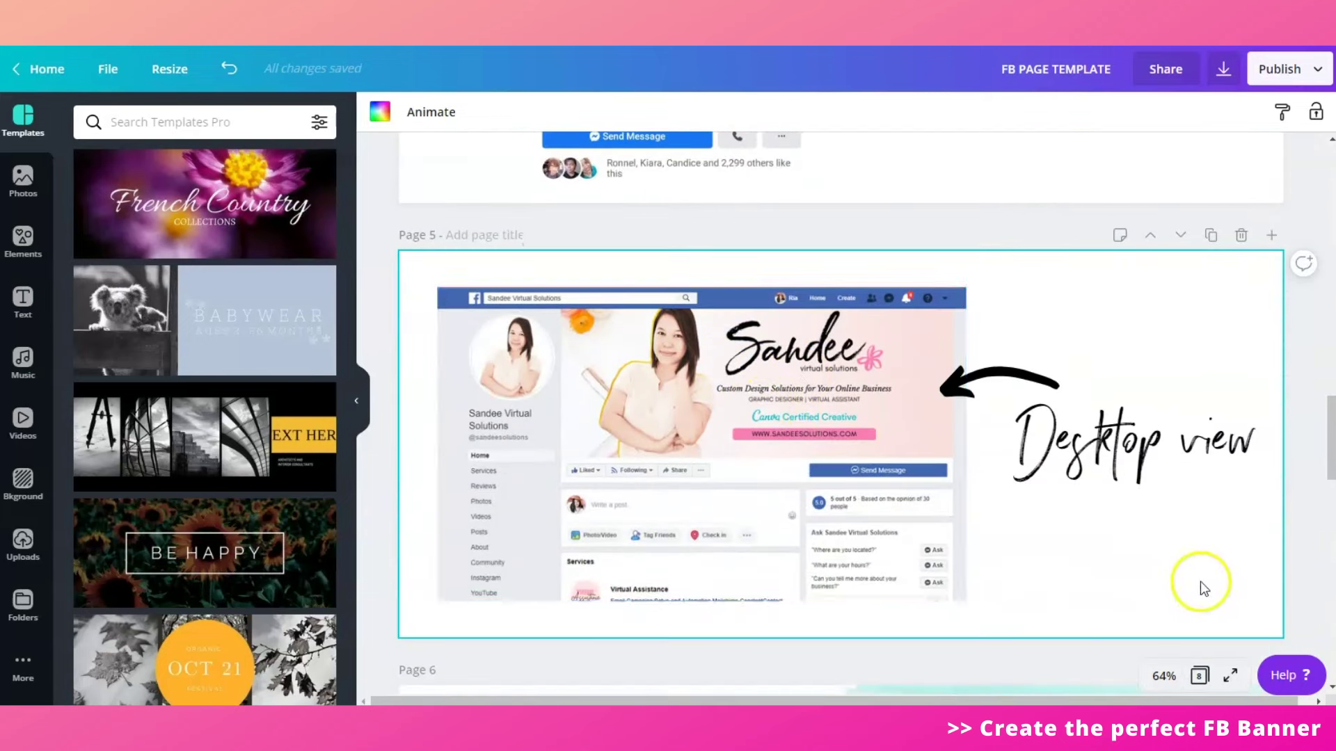
# - Remove the semi-transparent coral rectangle from the banner on page 3
pyautogui.scroll(10, 983, 372)
pyautogui.scroll(3, 984, 373)
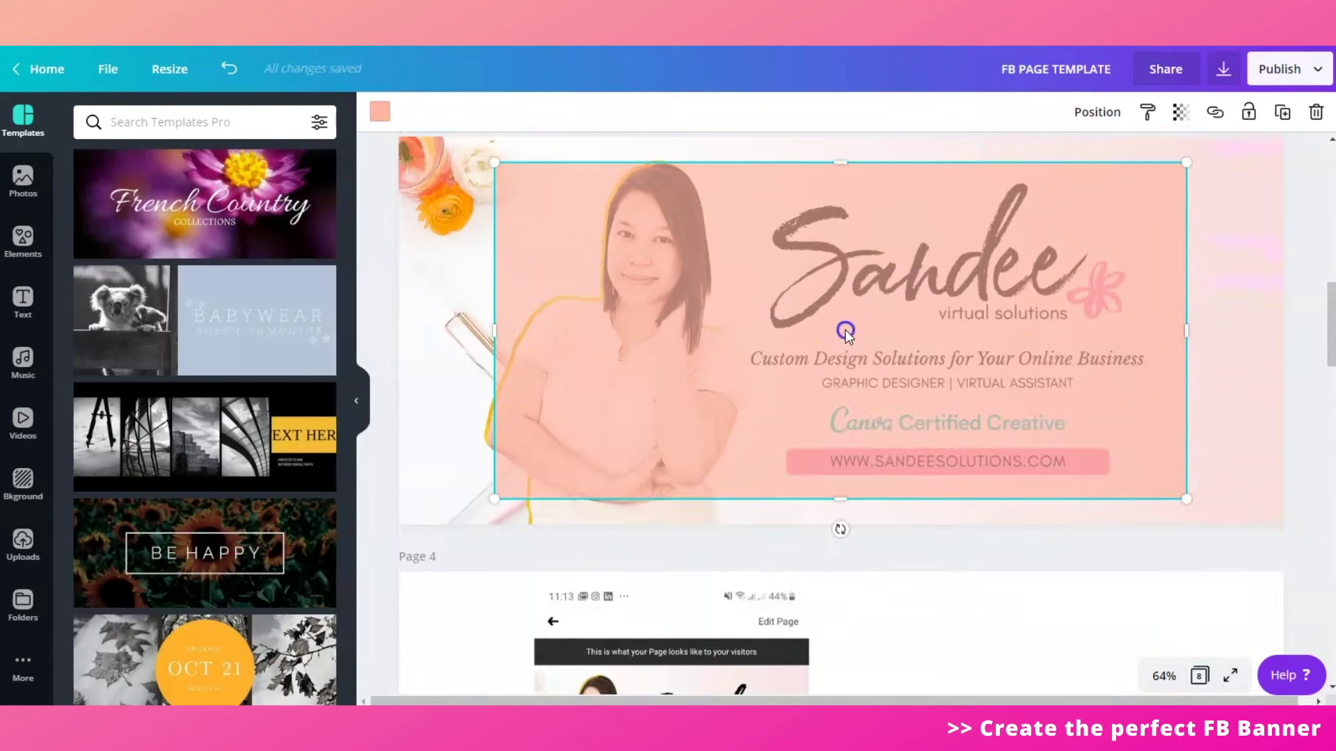
pyautogui.scroll(-15, 867, 473)
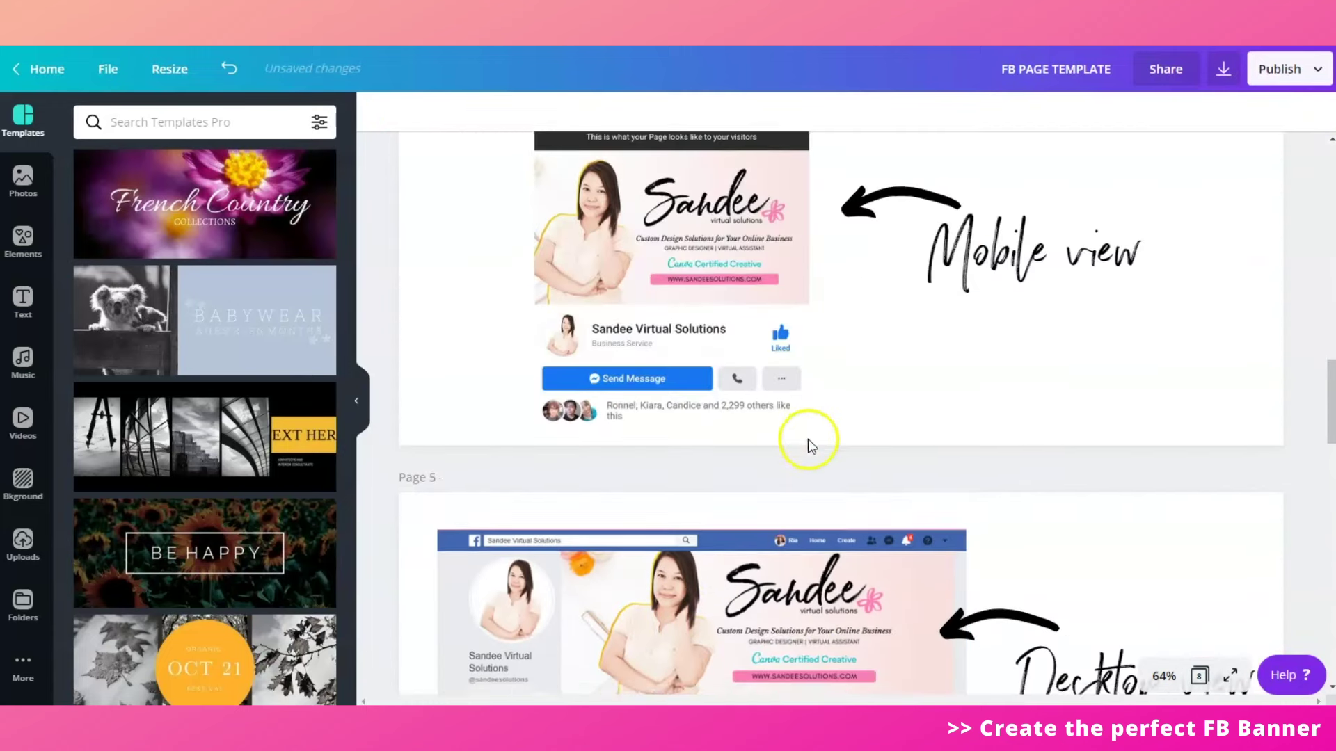
# - Examine how the sample banner on page 6 arranges its photo, text and call to action, comparing it with the neighbouring pages
pyautogui.scroll(1, 806, 450)
pyautogui.scroll(-6, 800, 352)
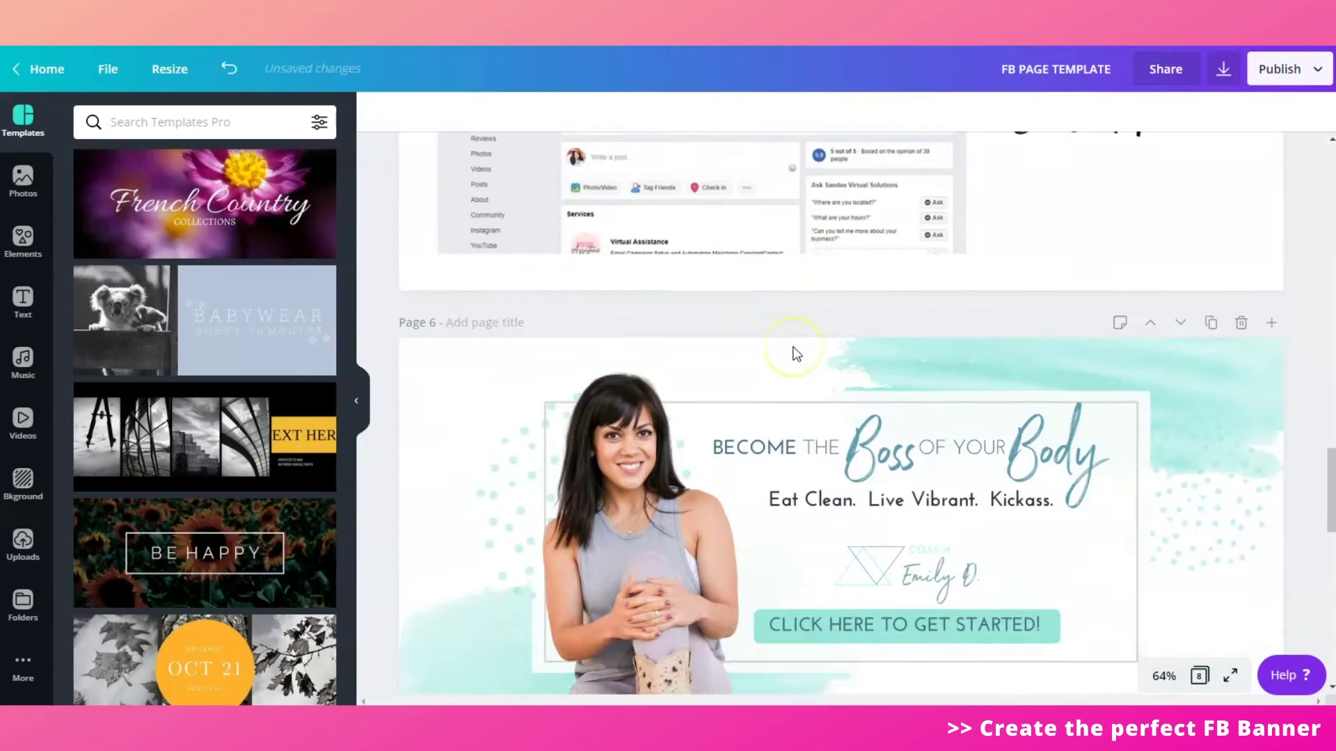
pyautogui.scroll(5, 850, 363)
pyautogui.scroll(-5, 850, 368)
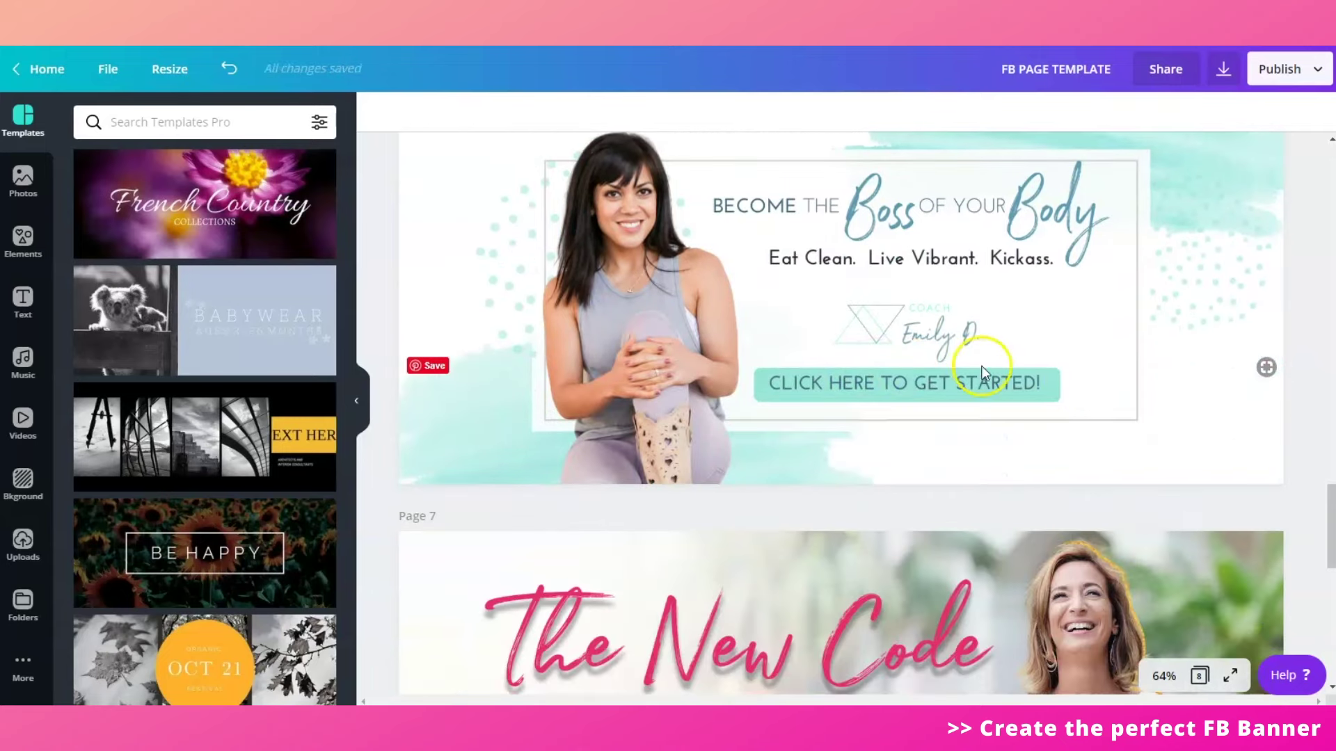
pyautogui.scroll(3, 984, 373)
pyautogui.scroll(-3, 975, 442)
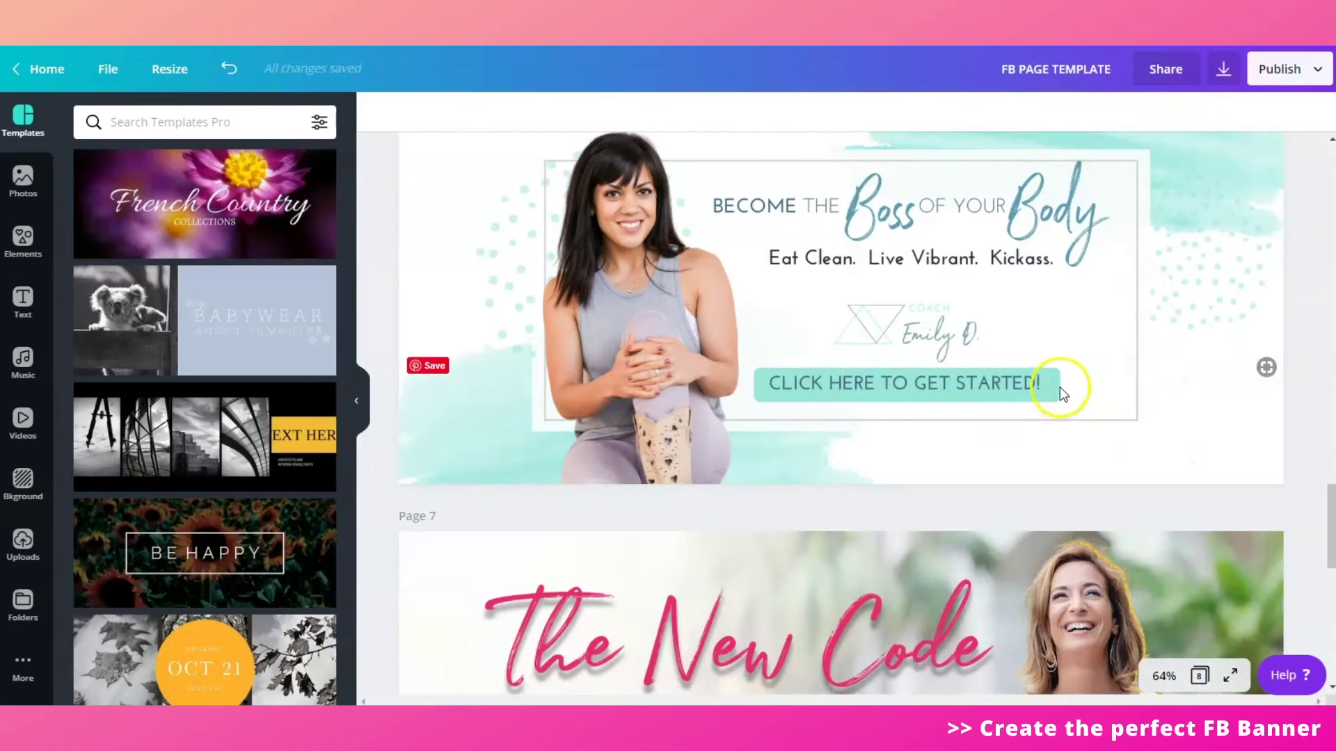
pyautogui.scroll(-3, 974, 408)
pyautogui.scroll(5, 984, 372)
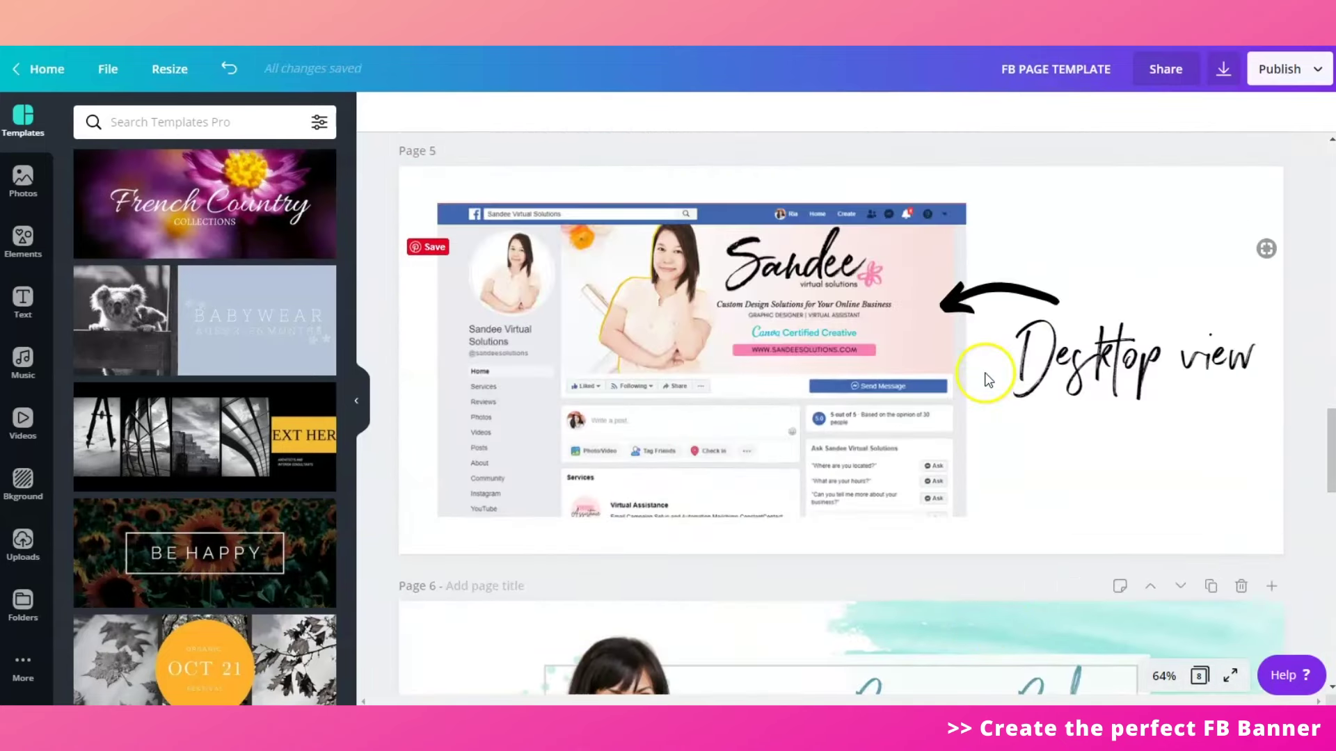
pyautogui.scroll(-3, 984, 382)
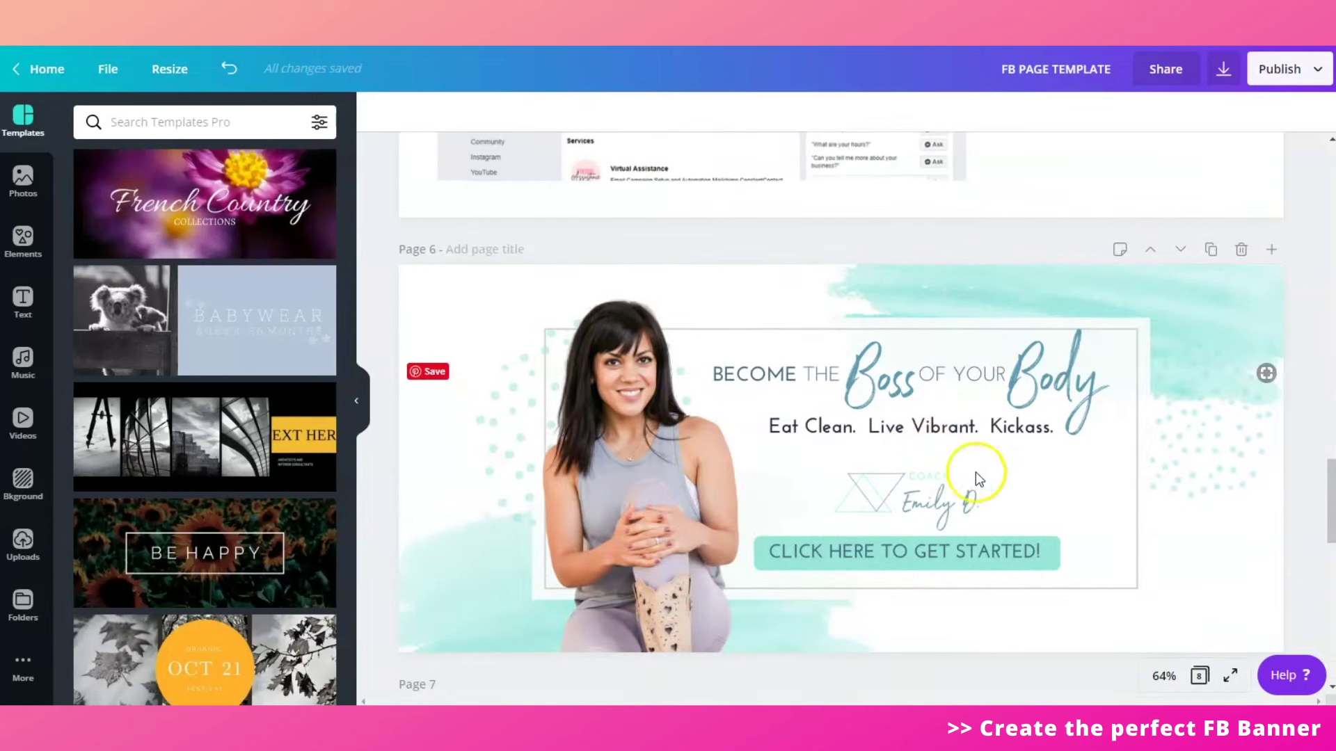
# - Copy the coral safe zone rectangle from page 1 onto the page 6 banner and set its transparency to 51
pyautogui.scroll(-2, 824, 470)
pyautogui.scroll(8, 818, 480)
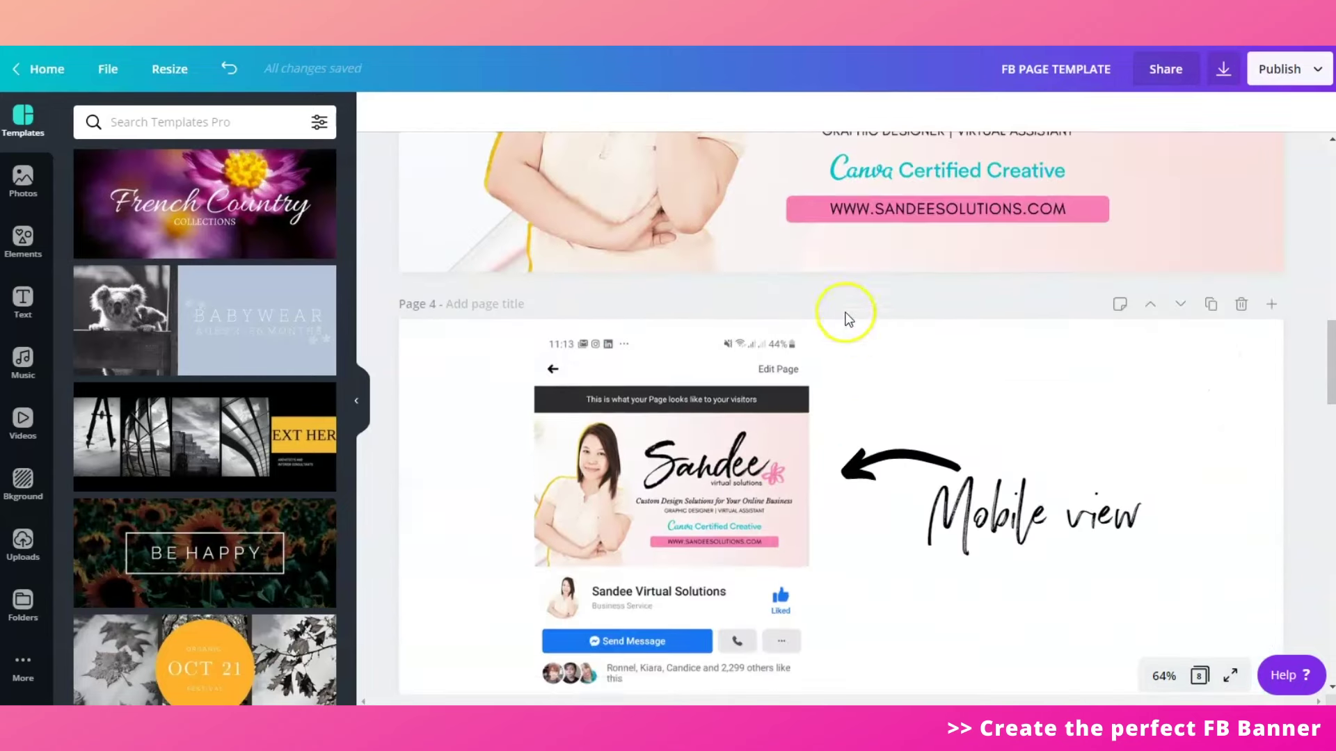
pyautogui.scroll(8, 827, 298)
pyautogui.click(810, 312)
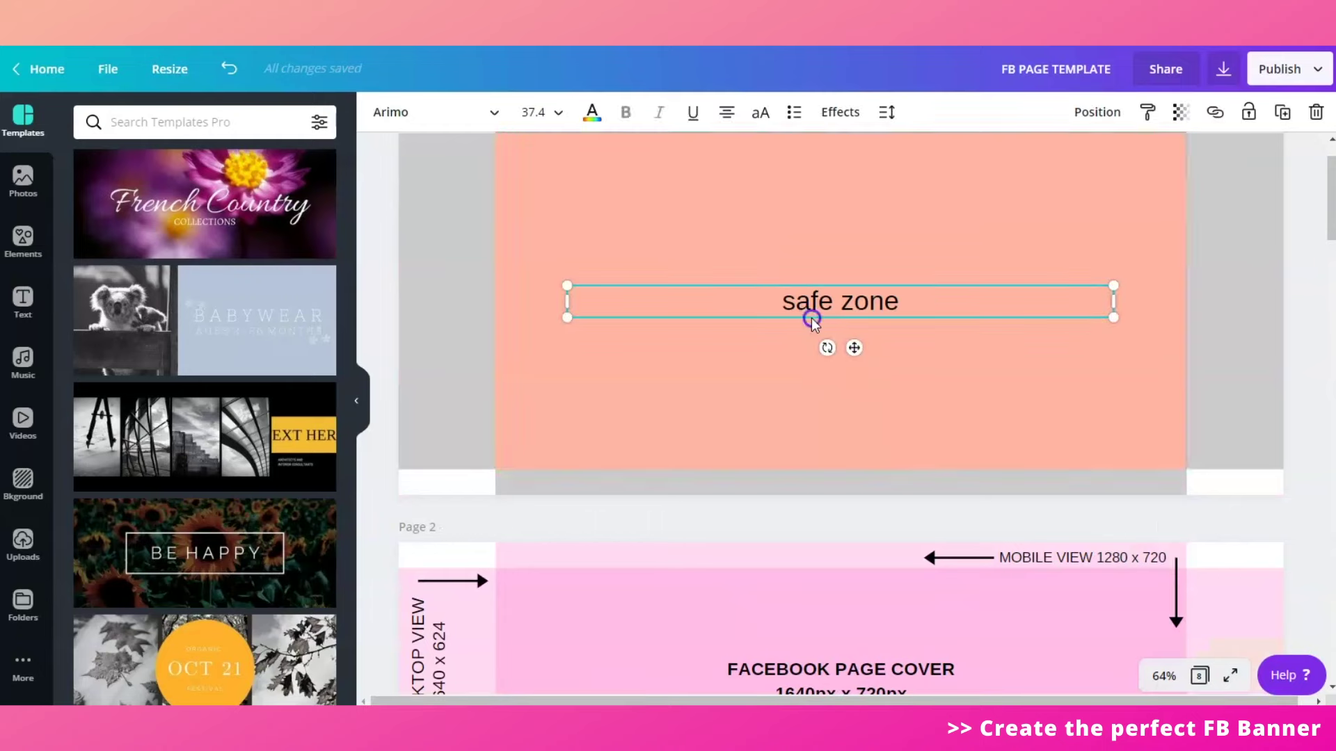
pyautogui.click(811, 319)
pyautogui.scroll(-12, 959, 430)
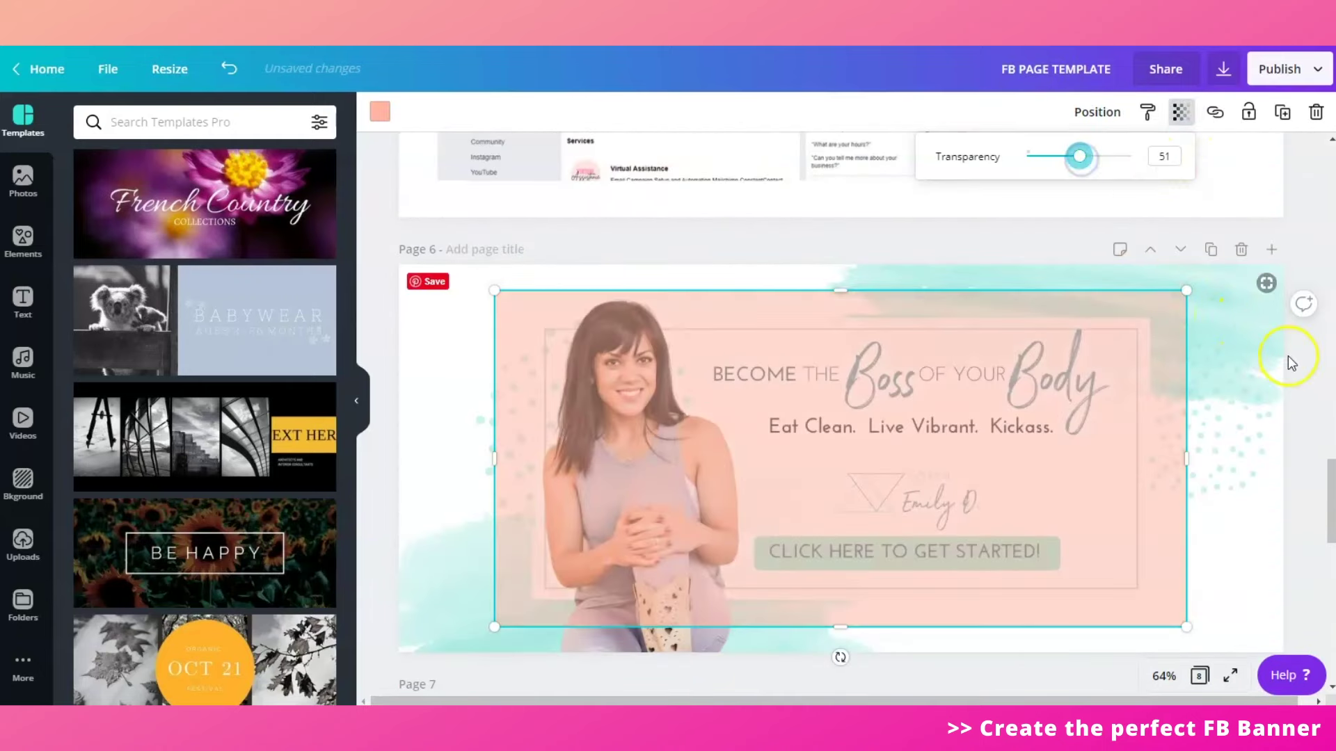
pyautogui.click(1291, 362)
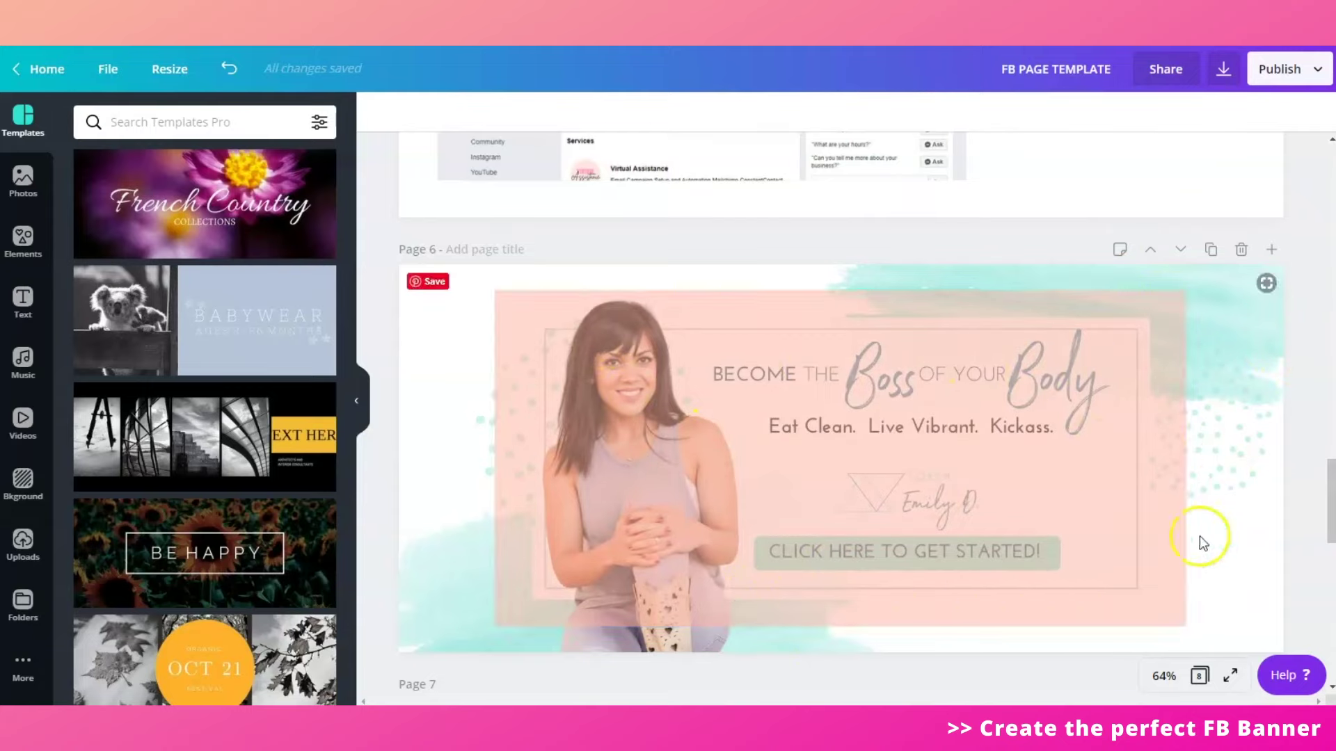
# - Paste the coral safe zone rectangle onto the page 7 banner and make it semi-transparent
pyautogui.scroll(-3, 1099, 419)
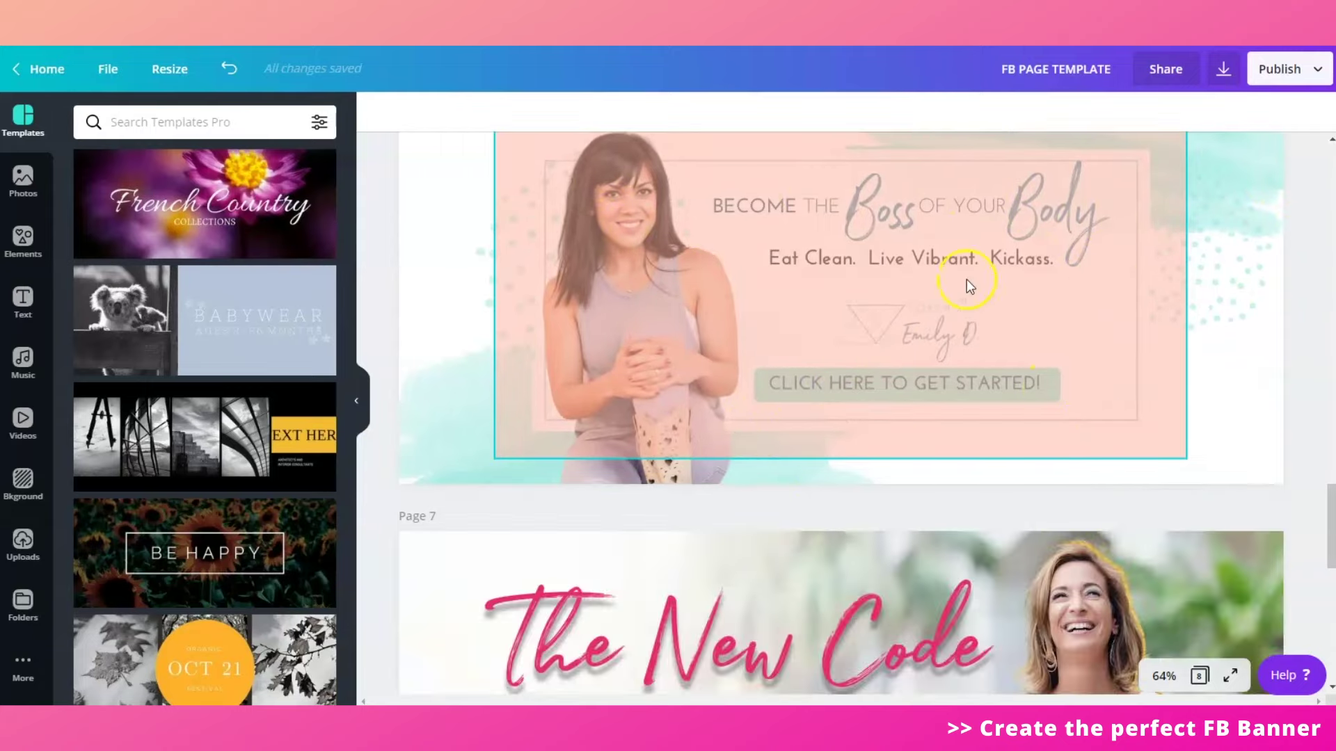
pyautogui.scroll(1, 770, 307)
pyautogui.scroll(-4, 746, 439)
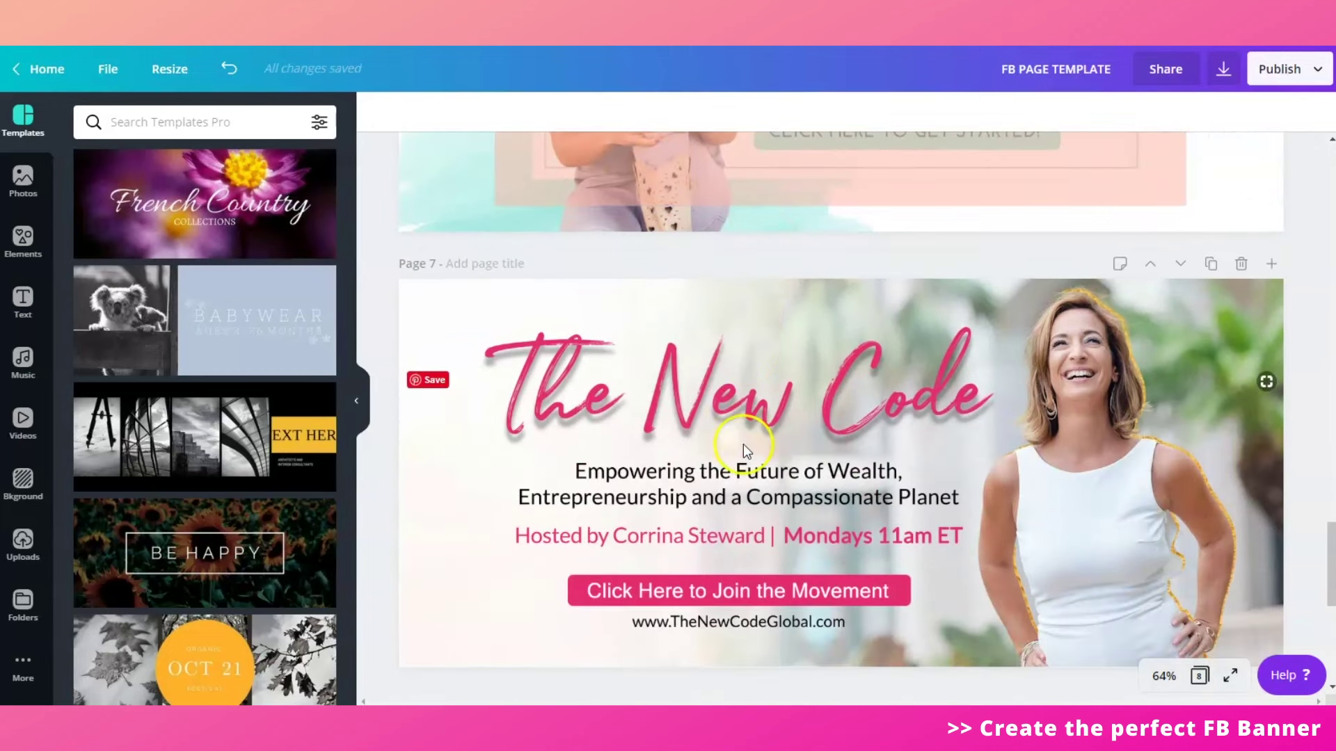
pyautogui.click(743, 444)
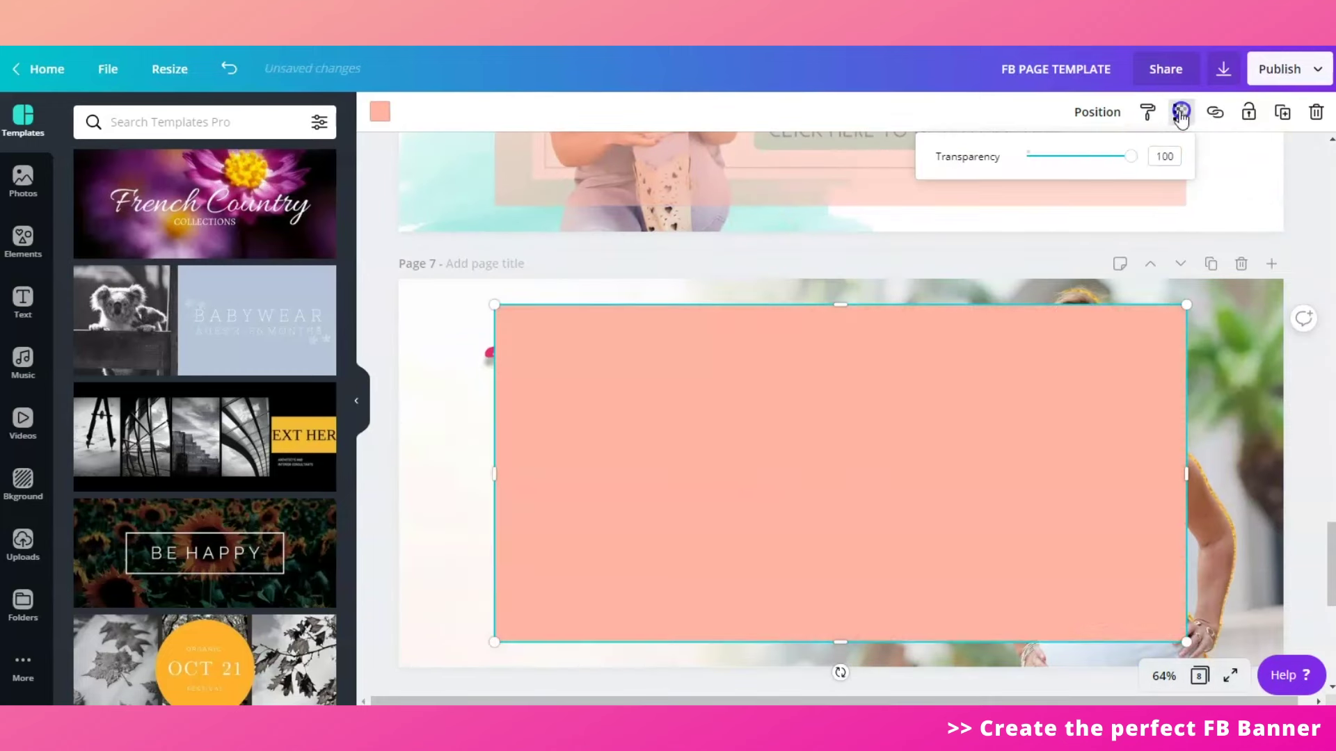
pyautogui.moveTo(1127, 155); pyautogui.dragTo(1085, 155)
pyautogui.click(622, 477)
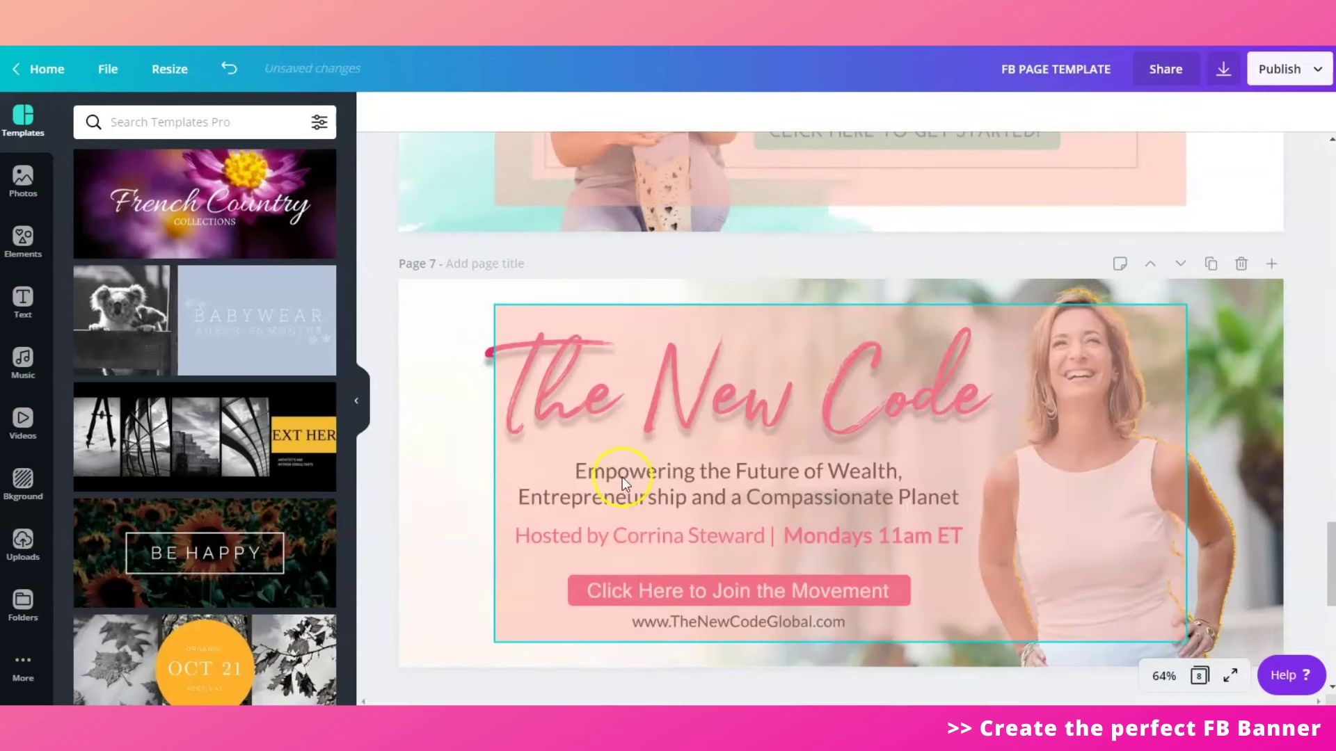
# - Place another copy of the coral safe zone rectangle on the page 8 banner and make it semi-transparent
pyautogui.scroll(-3, 1011, 534)
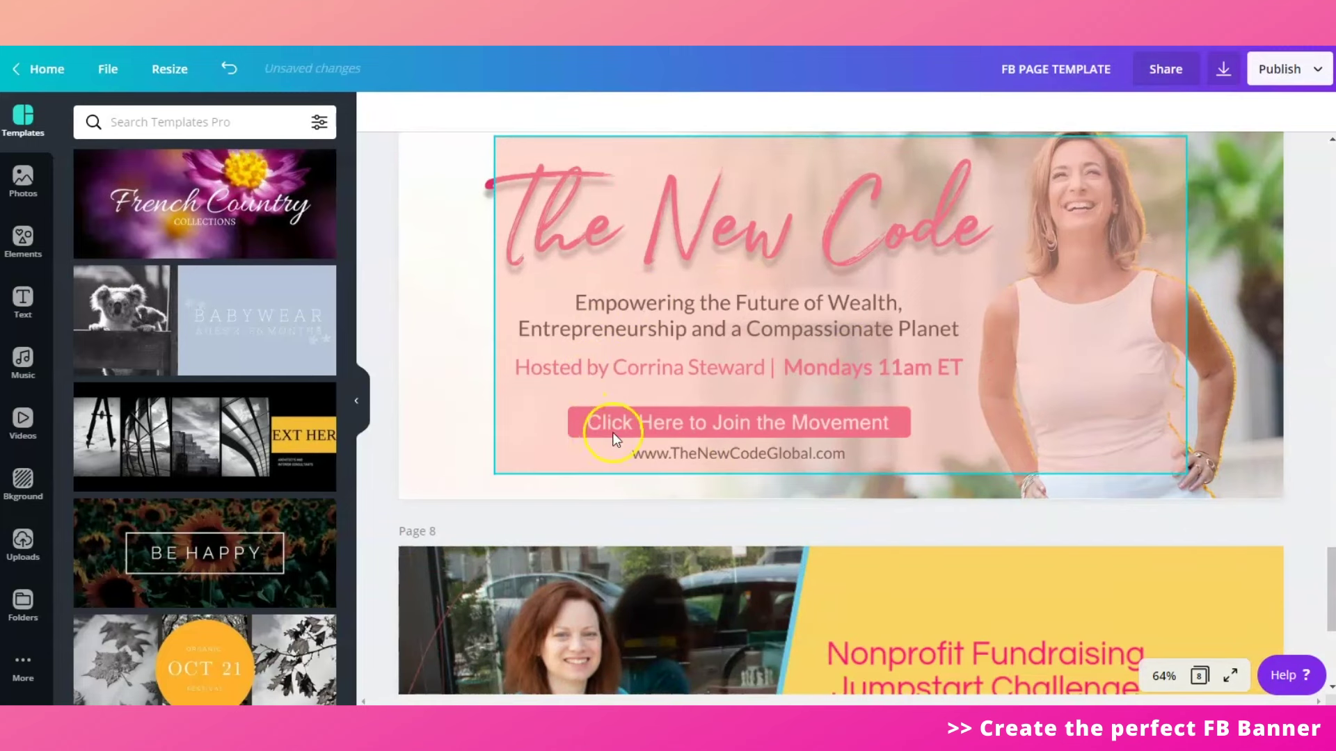
pyautogui.scroll(3, 794, 445)
pyautogui.scroll(-5, 958, 523)
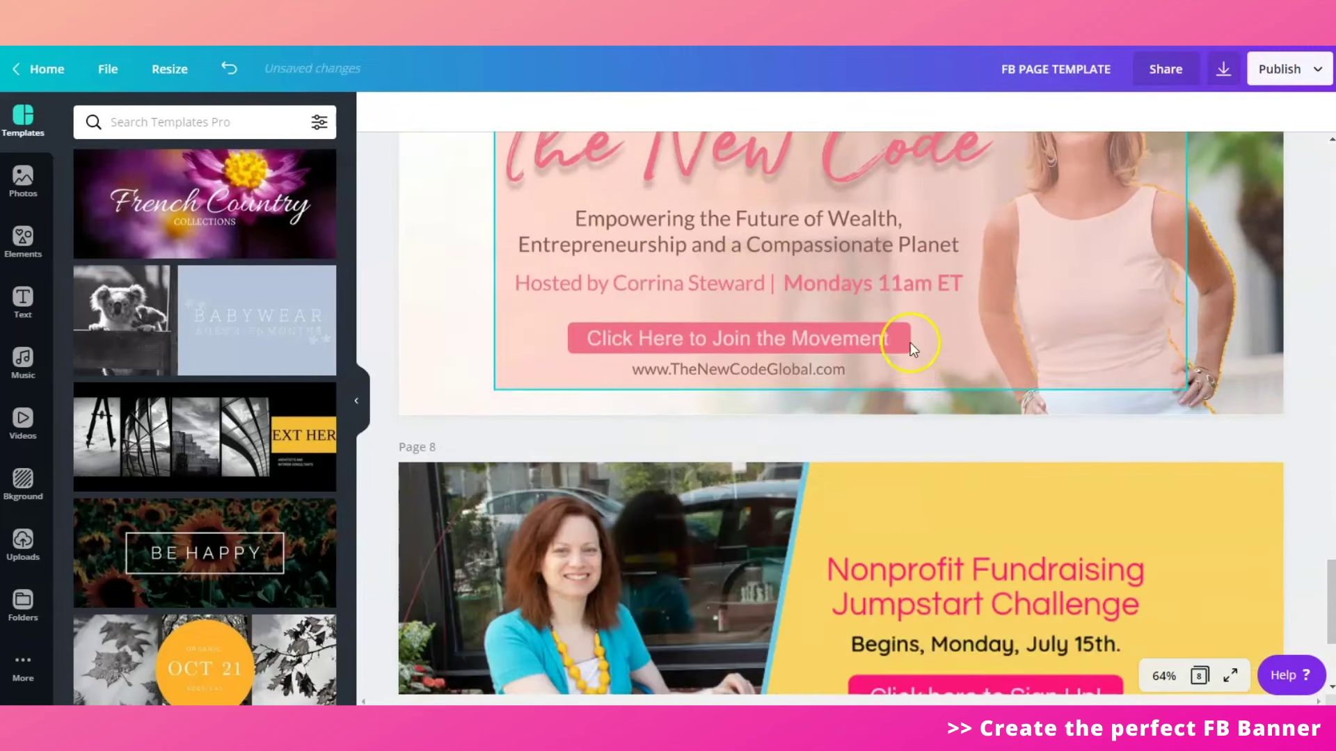
pyautogui.scroll(-4, 924, 427)
pyautogui.hotkey('ctrl', 'v')
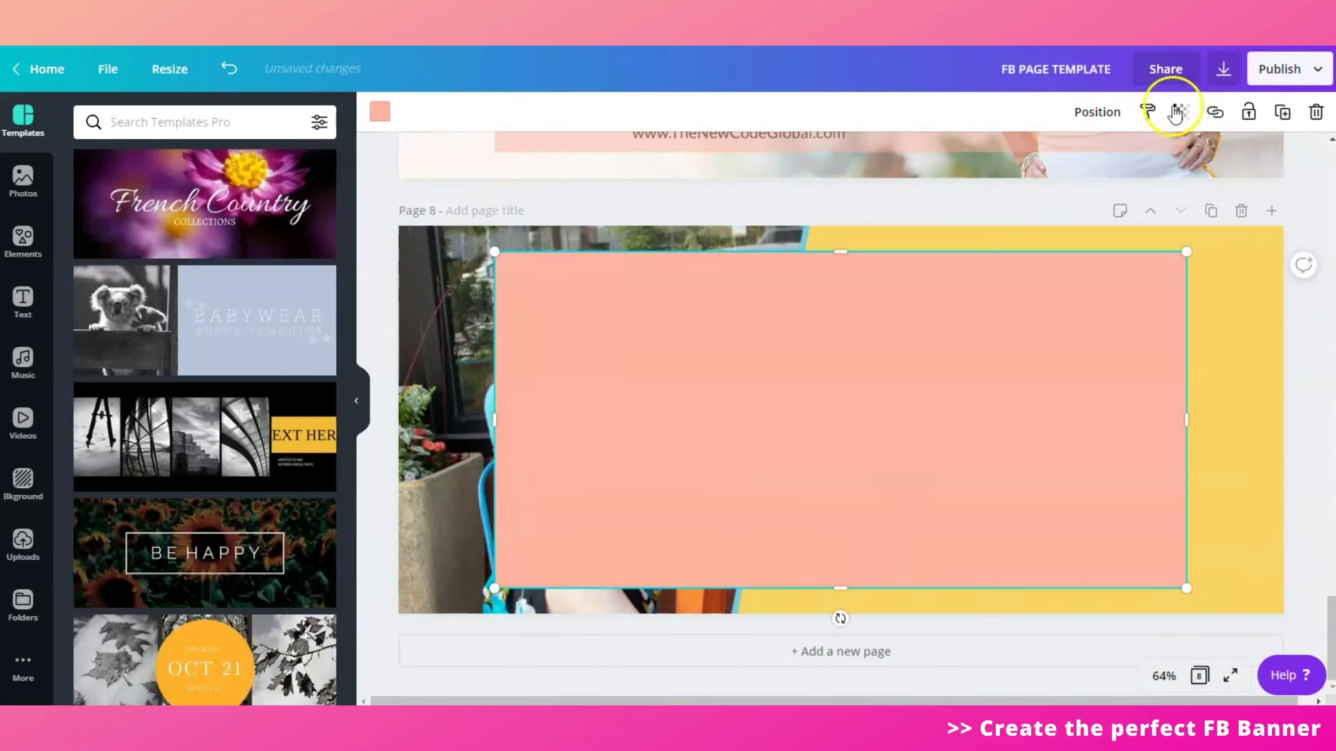
pyautogui.click(1171, 108)
pyautogui.moveTo(1157, 152); pyautogui.dragTo(1082, 153)
pyautogui.click(1317, 390)
# - Examine how the photos, text and call-to-action buttons on pages 6 to 8 sit within the safe zone overlays
pyautogui.scroll(3, 1301, 414)
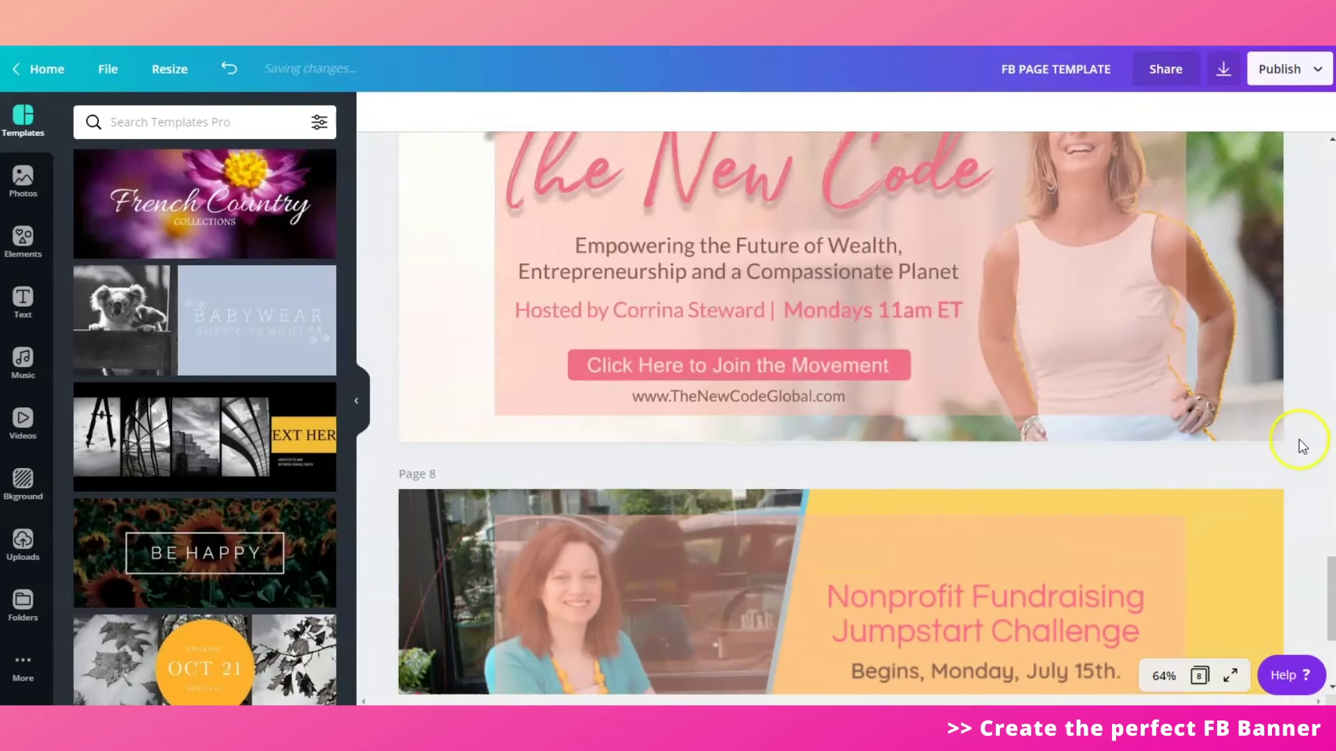
pyautogui.scroll(-4, 1140, 478)
pyautogui.scroll(1, 1140, 478)
pyautogui.scroll(-1, 1140, 478)
pyautogui.click(1174, 516)
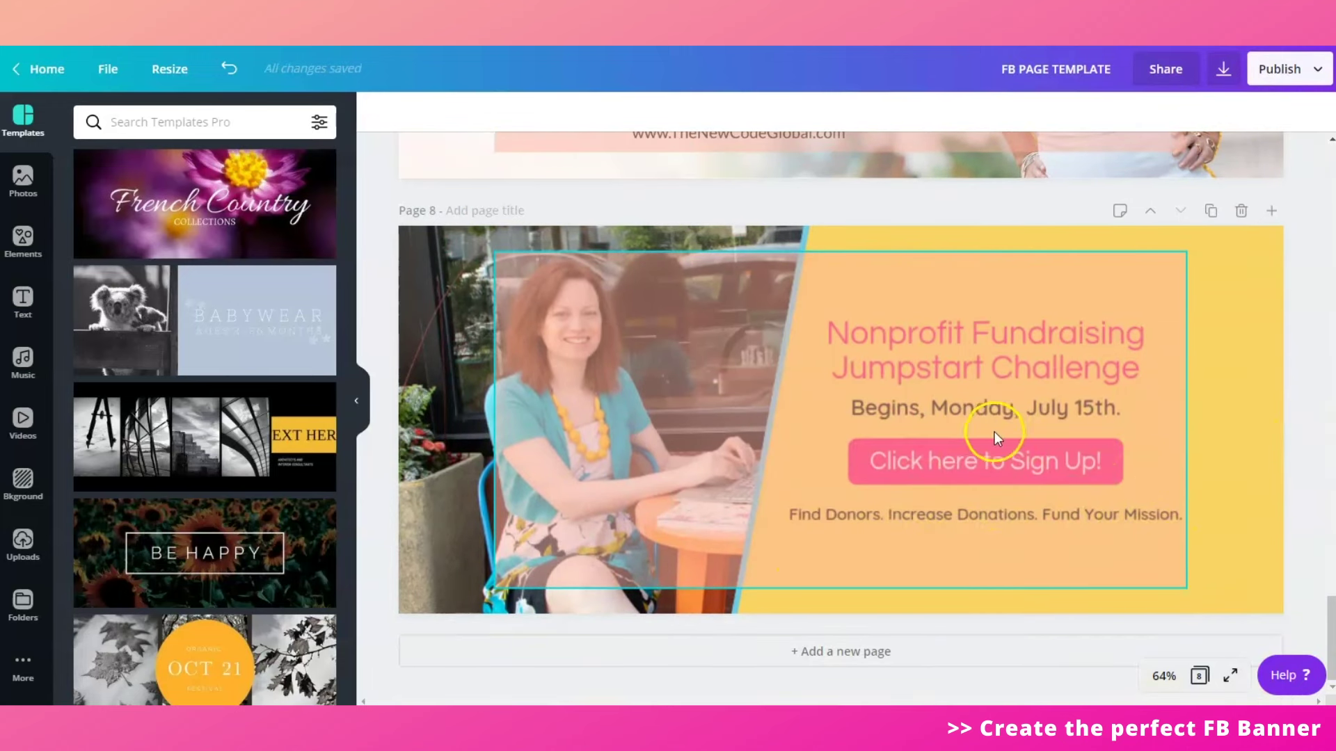
pyautogui.scroll(20, 859, 369)
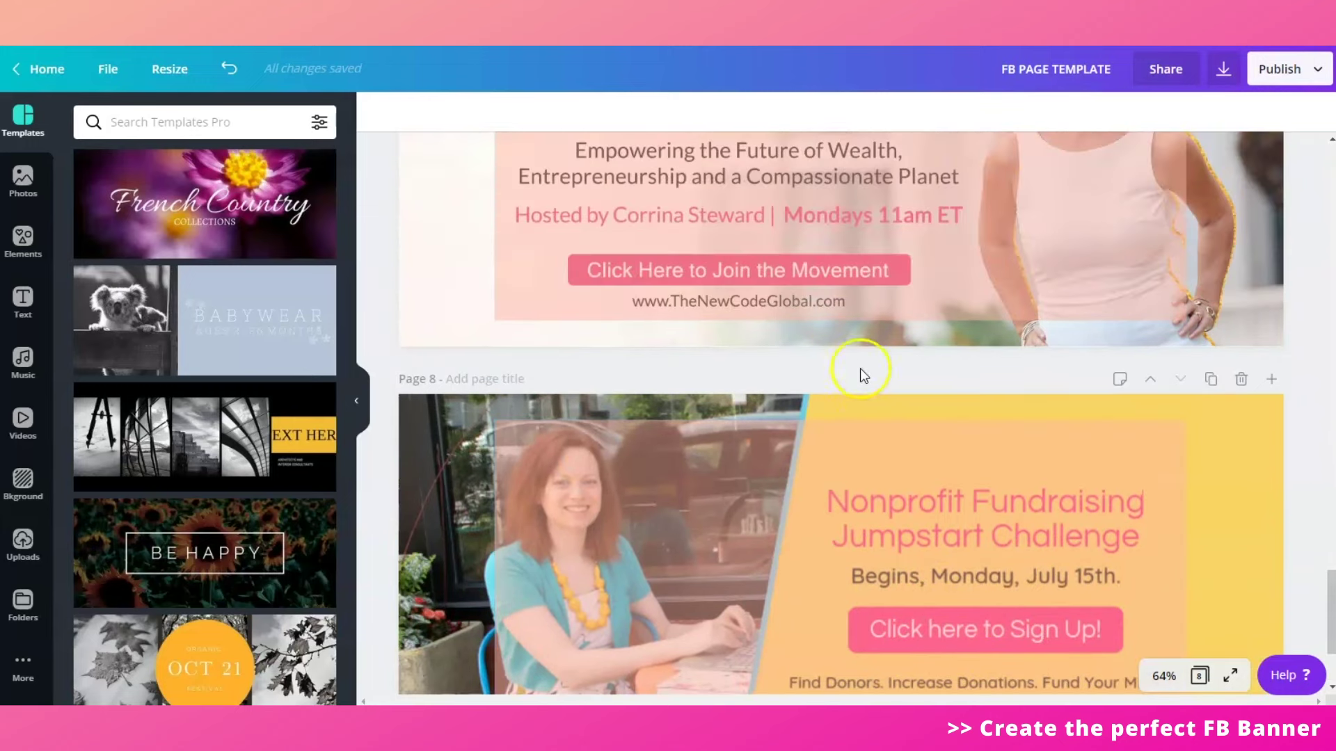
pyautogui.scroll(-20, 875, 415)
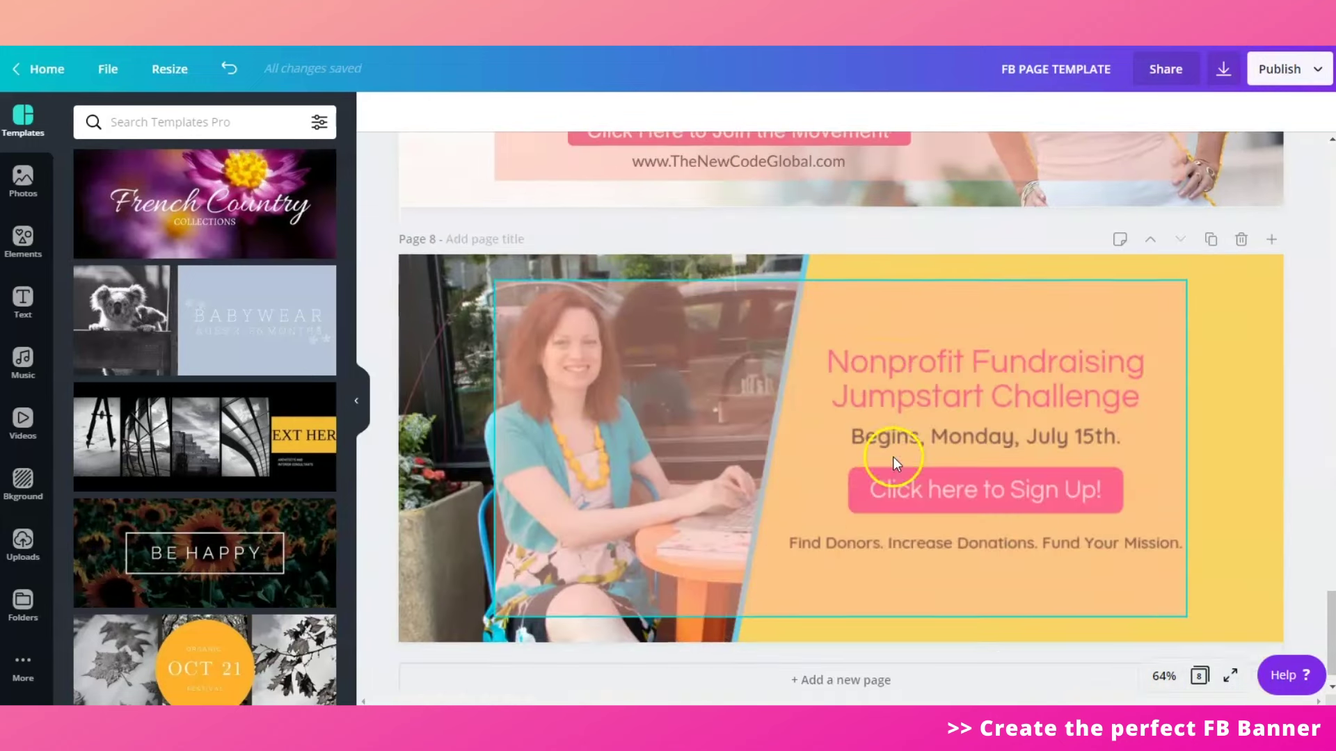
pyautogui.click(1088, 307)
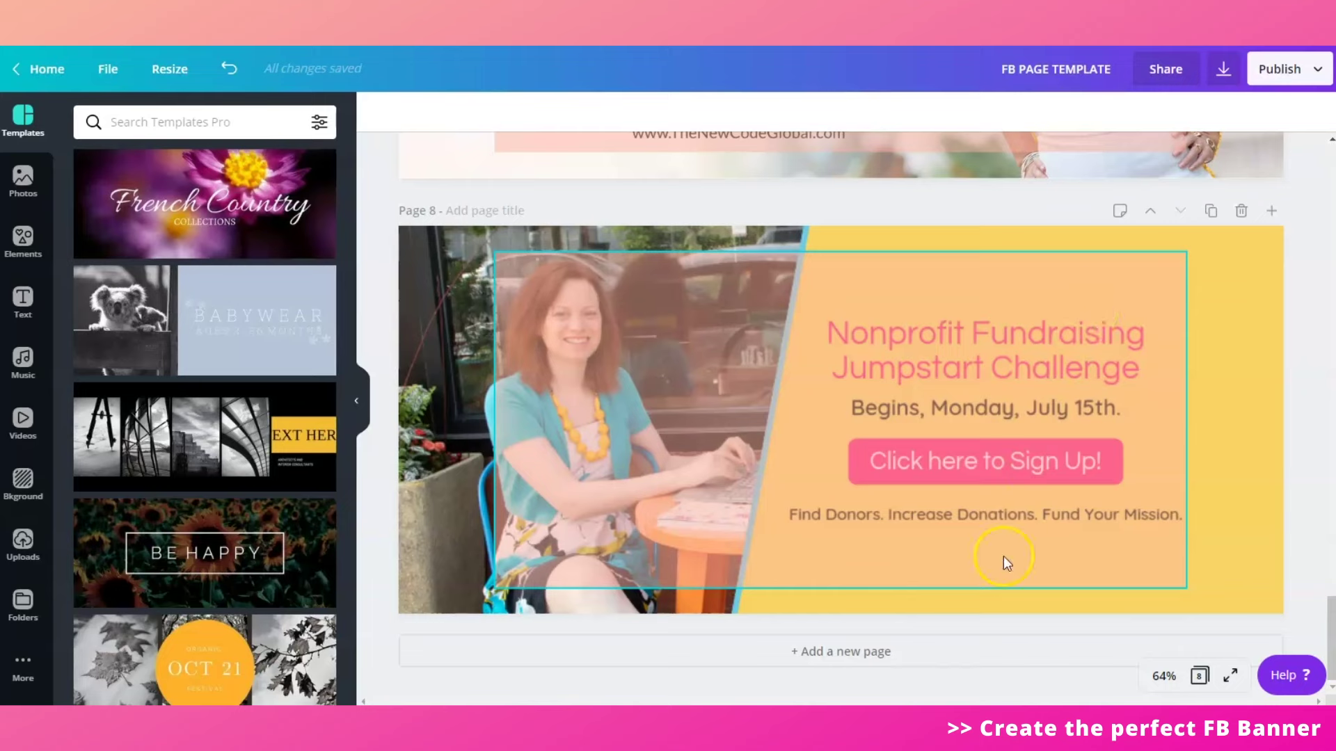
pyautogui.click(1121, 272)
pyautogui.scroll(6, 1120, 279)
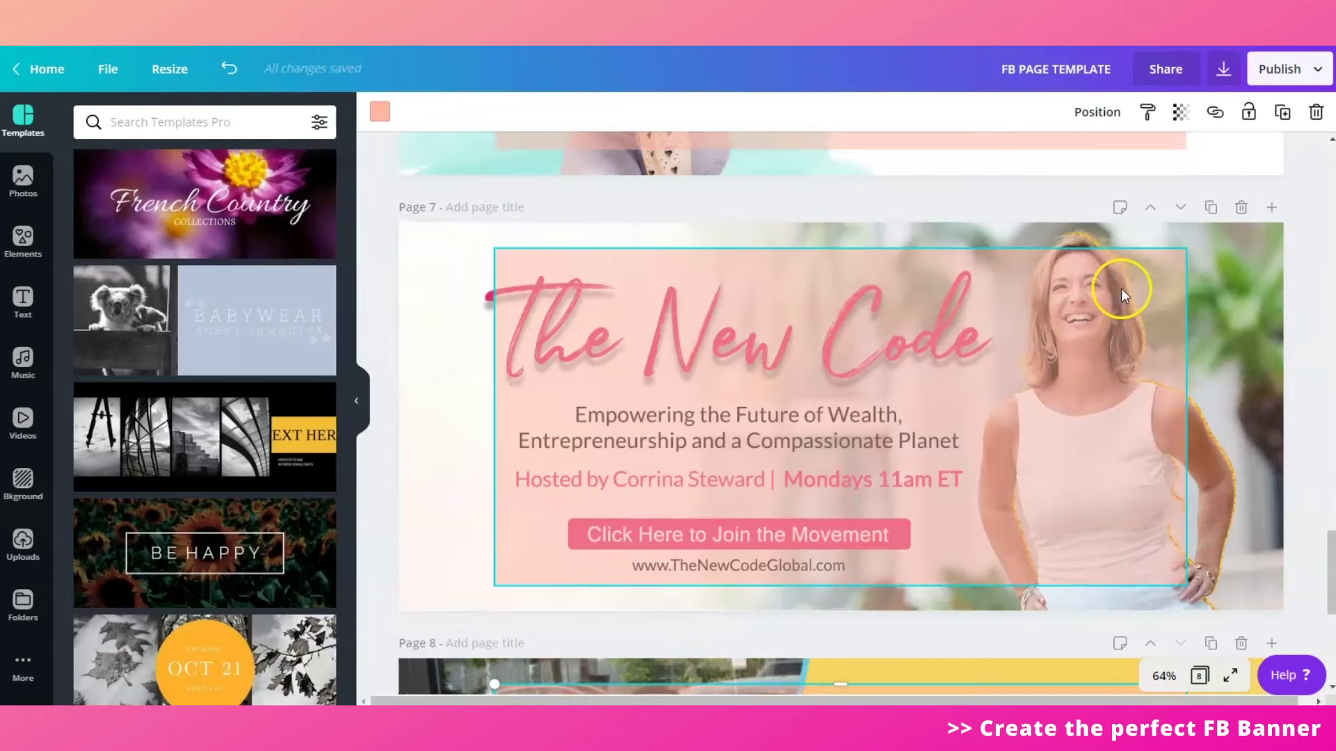
pyautogui.scroll(15, 1063, 344)
pyautogui.scroll(-10, 1054, 396)
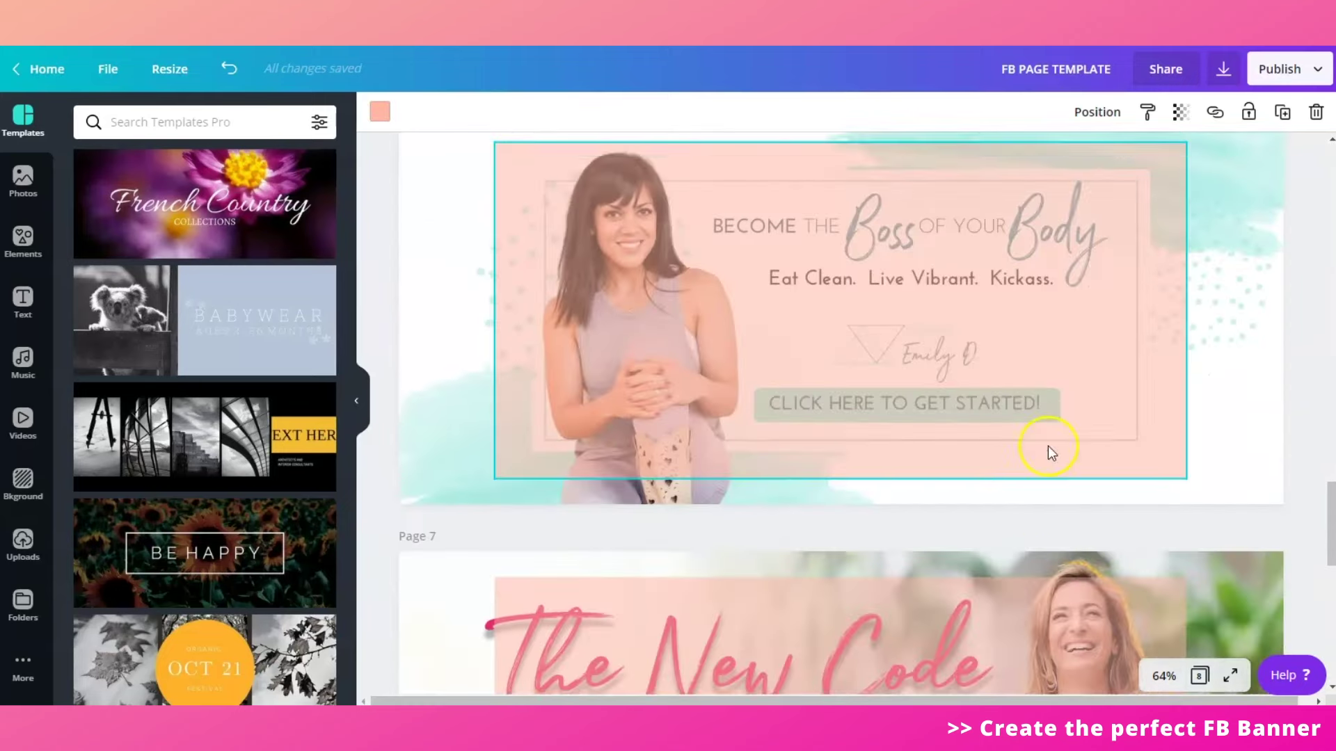
pyautogui.scroll(-12, 1048, 446)
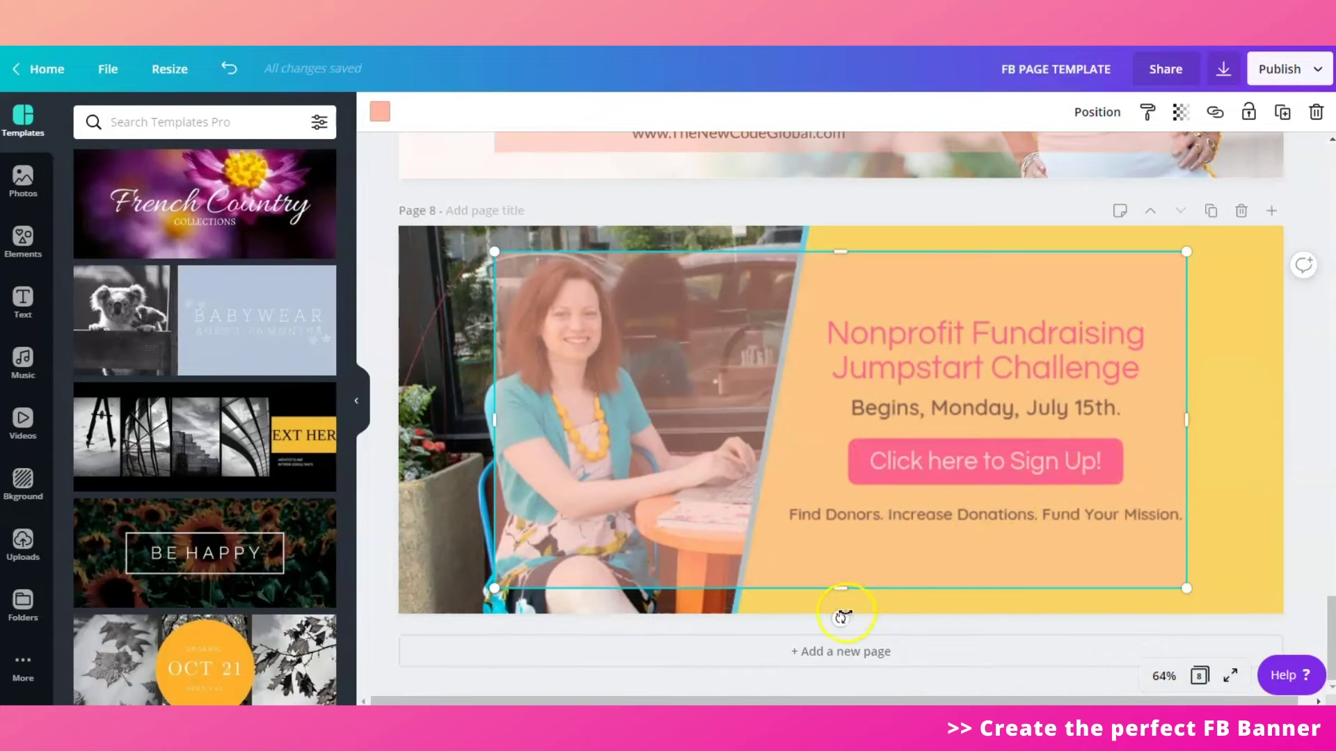
# - Add page 9 after the last banner and delete its banner image to leave a blank page
pyautogui.scroll(-5, 835, 647)
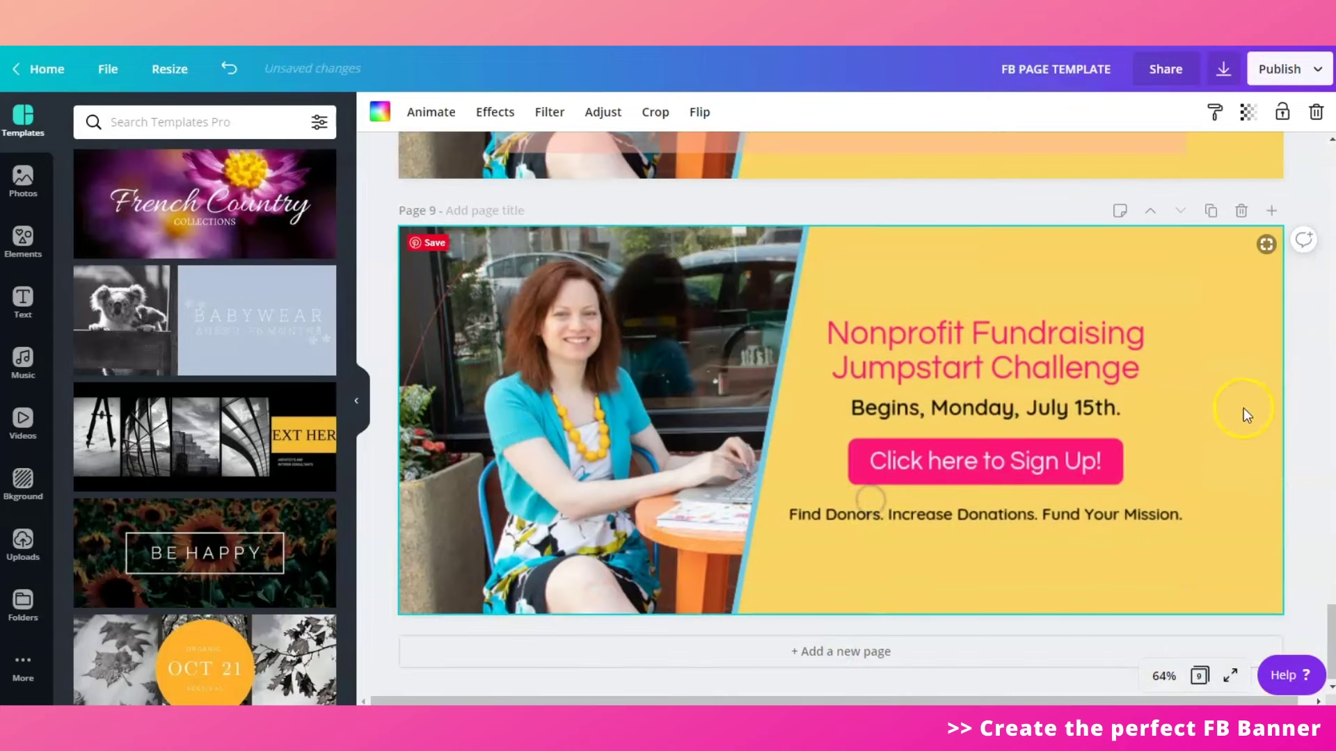
pyautogui.click(1320, 112)
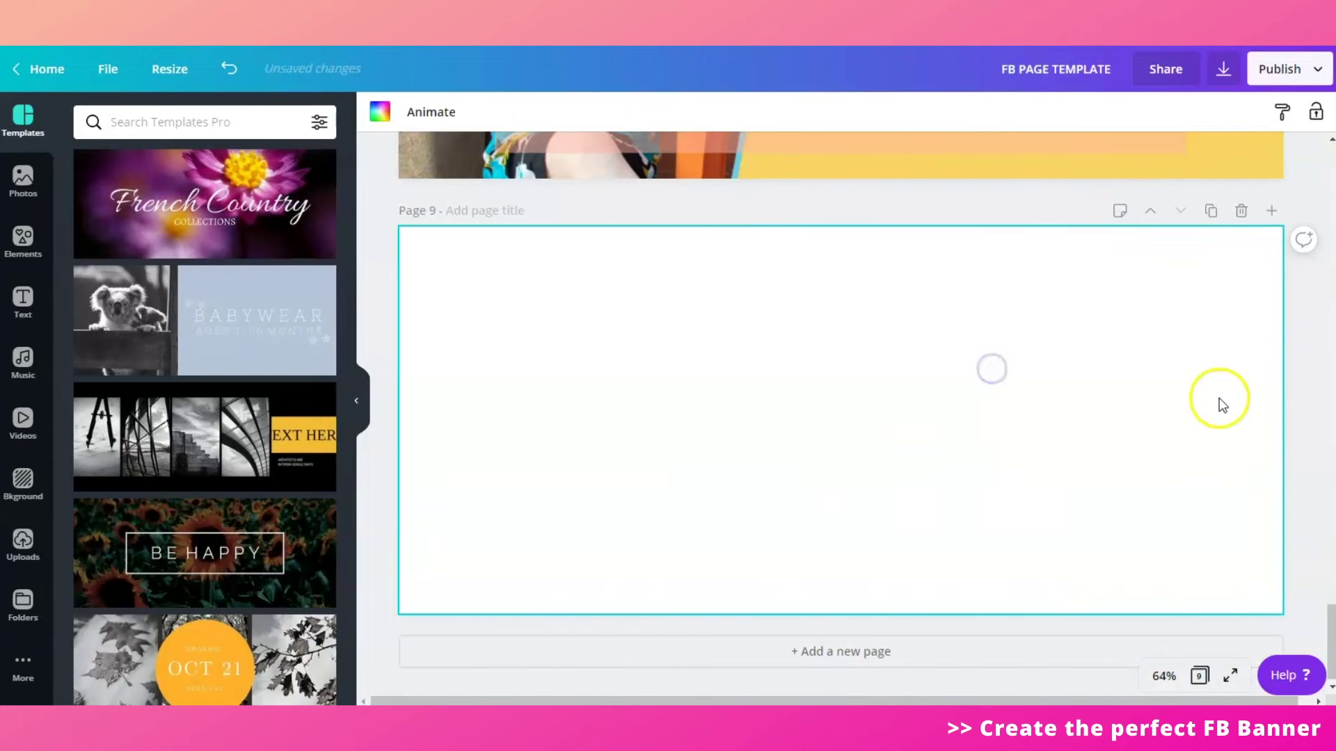
pyautogui.click(1321, 373)
pyautogui.click(888, 492)
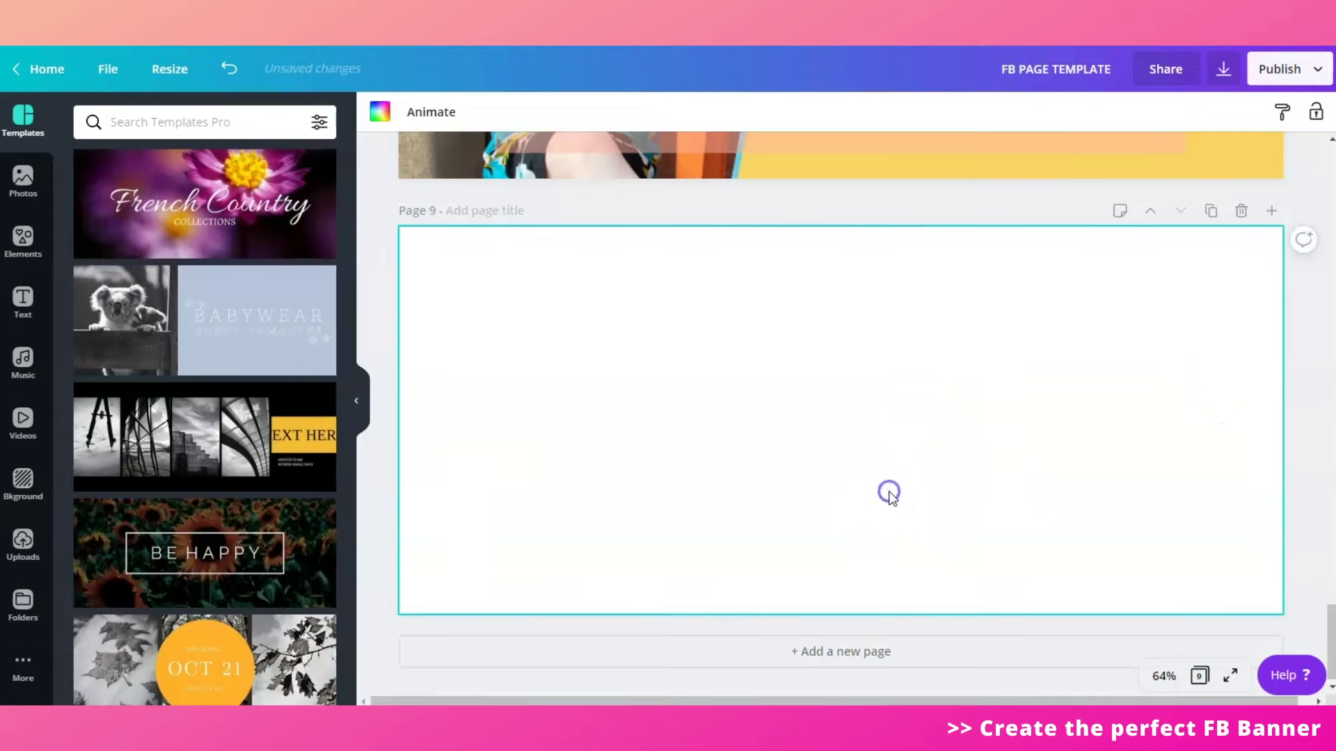
# - Add the portrait with crossed arms and one hand near the face from the brand photos folder to page 9
pyautogui.click(23, 603)
pyautogui.scroll(-20, 185, 390)
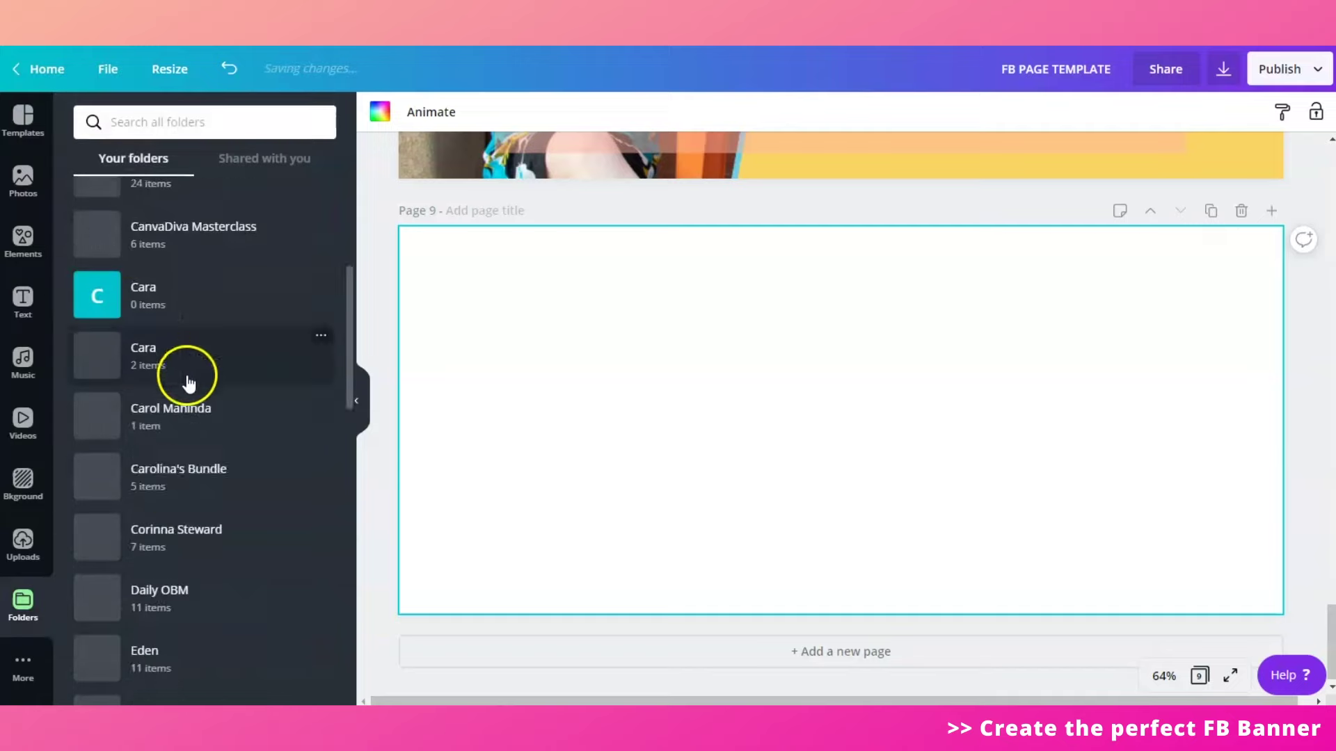
pyautogui.scroll(3, 185, 412)
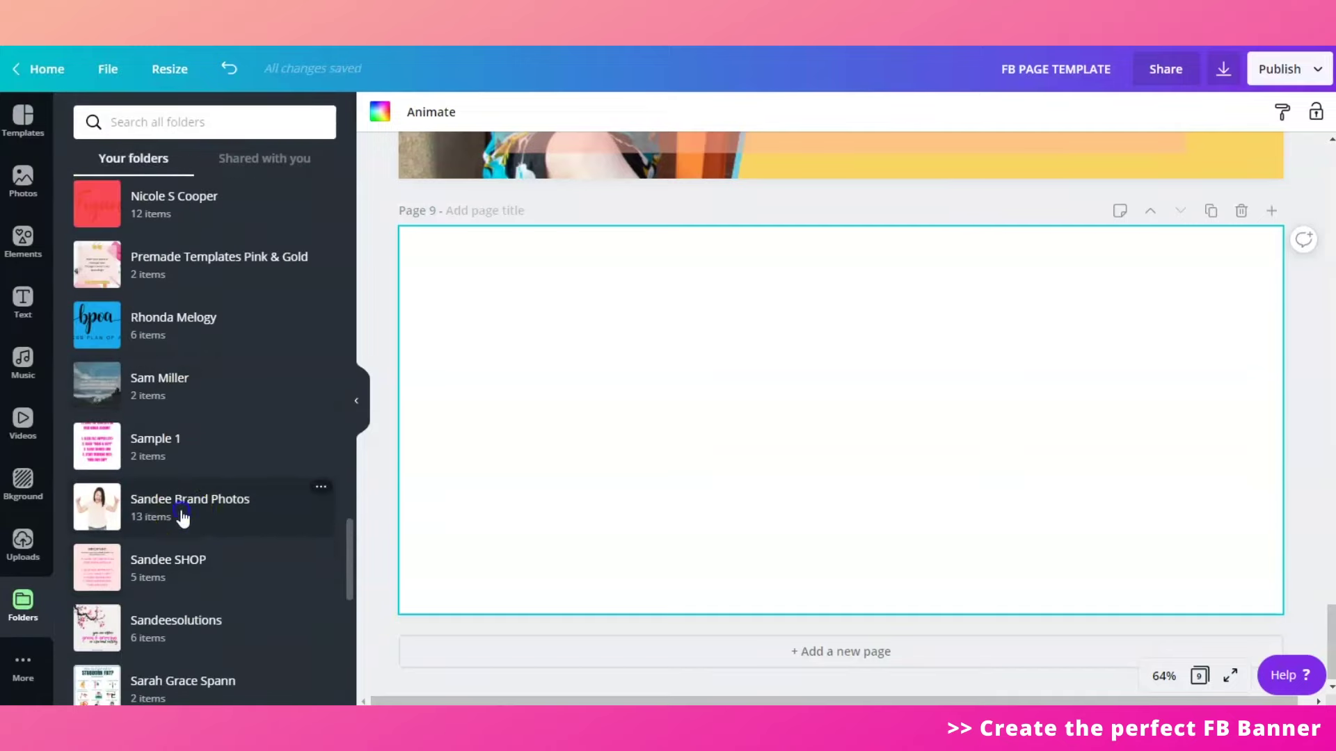
pyautogui.click(182, 511)
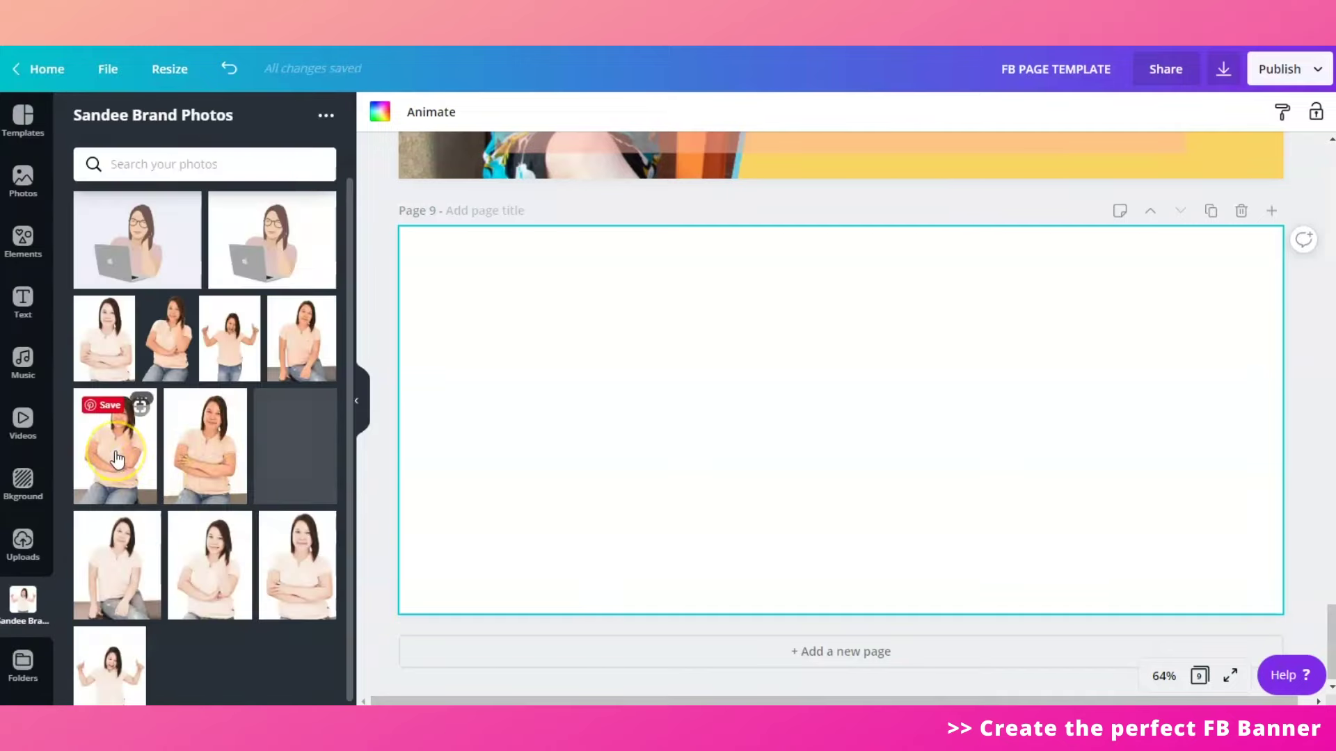
pyautogui.click(117, 457)
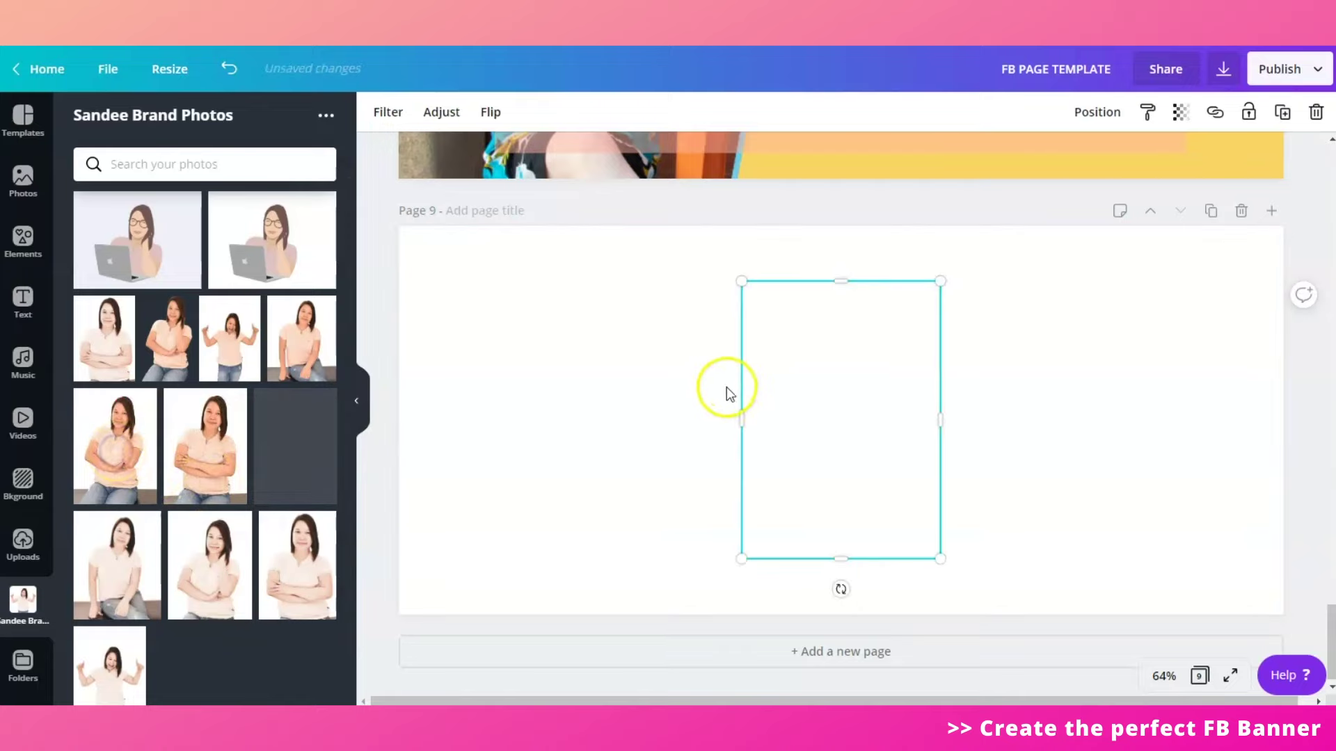
# - Crop the portrait from its bottom edge to a height of about 395 and move it to the left side of page 9
pyautogui.moveTo(841, 557); pyautogui.dragTo(831, 501)
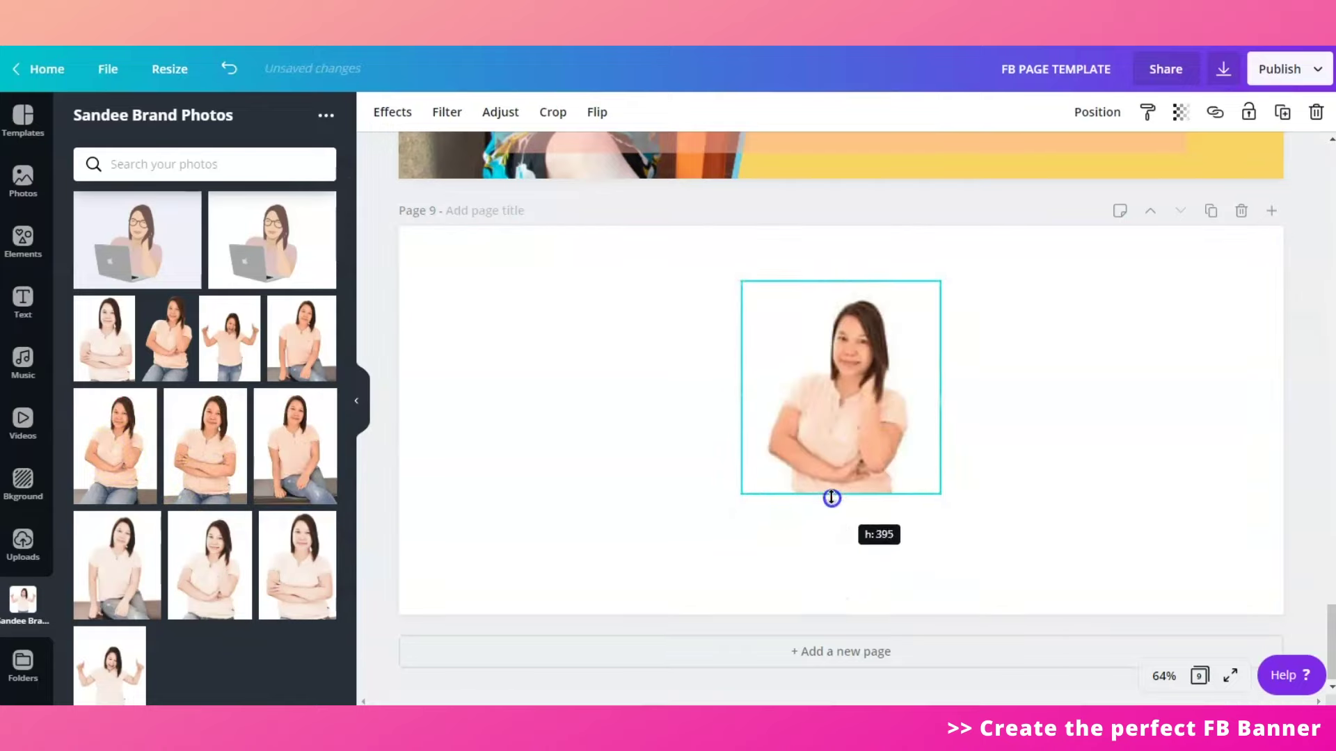
pyautogui.click(1040, 414)
pyautogui.click(785, 375)
pyautogui.moveTo(786, 375); pyautogui.dragTo(480, 363)
pyautogui.click(830, 375)
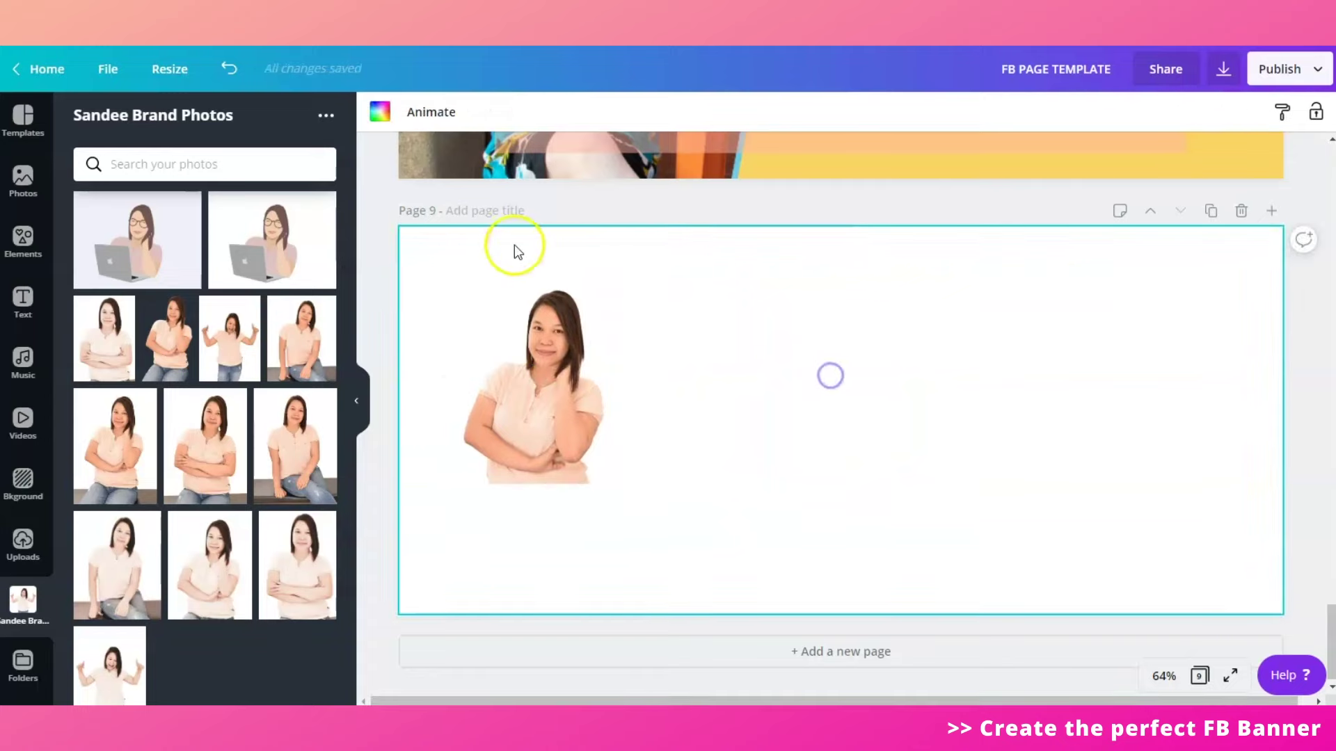
# - Set the page 9 background to the light pink from the sandeesevilla brand palette
pyautogui.click(380, 113)
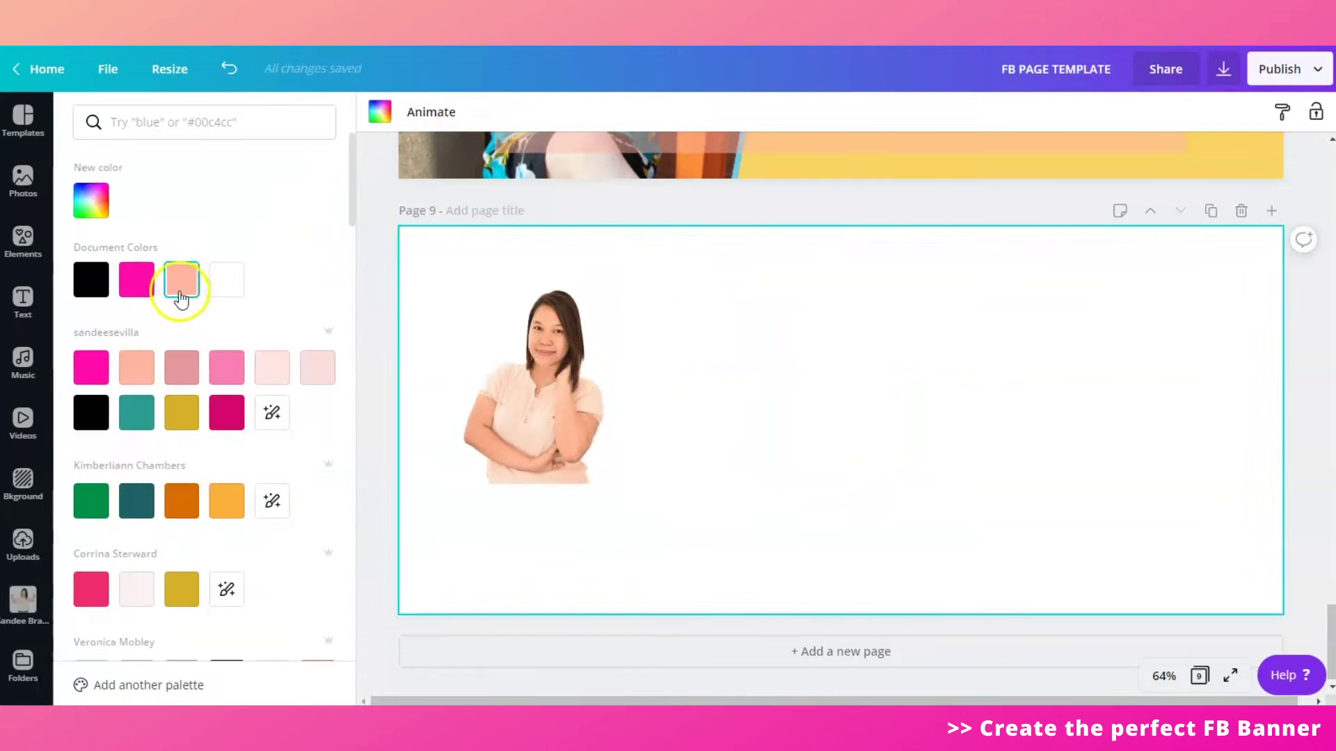
pyautogui.click(272, 369)
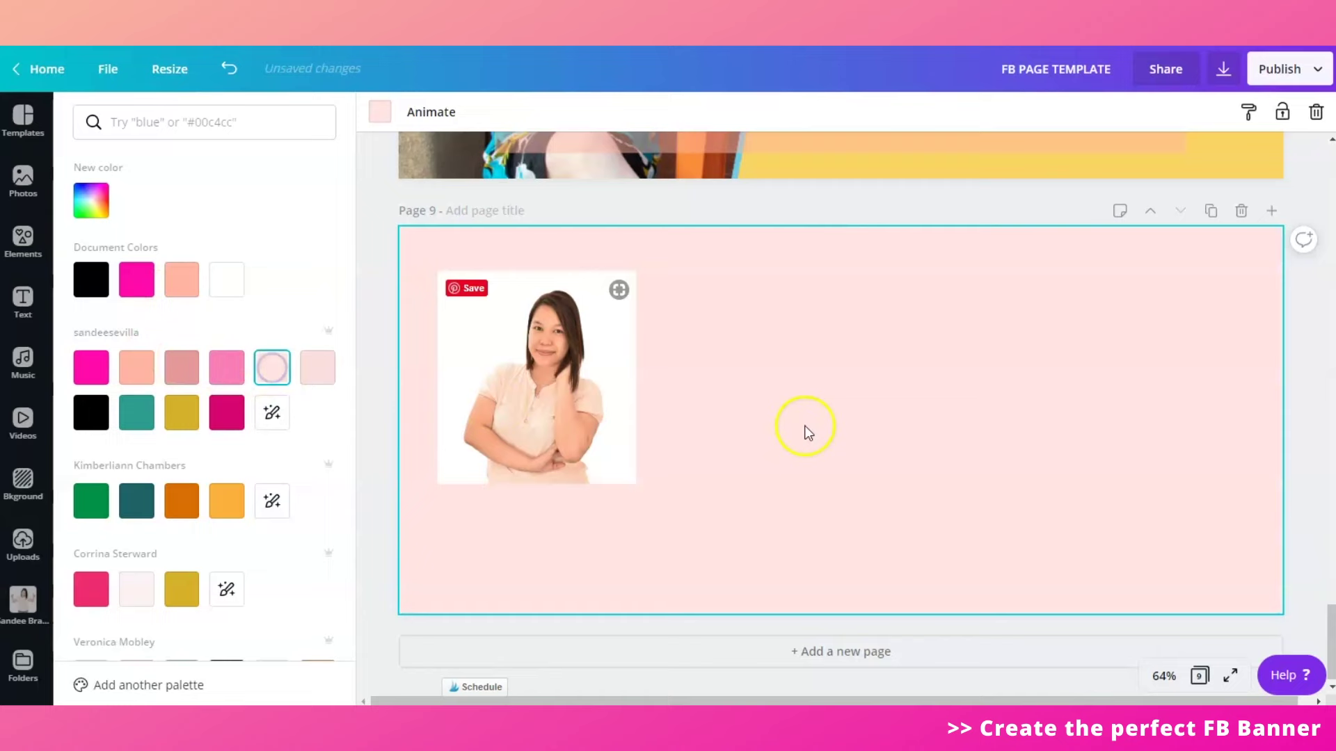
pyautogui.click(1320, 434)
# - Move the portrait to the top-left corner of page 9 and enlarge it to the full page height
pyautogui.click(482, 426)
pyautogui.moveTo(481, 426); pyautogui.dragTo(442, 380)
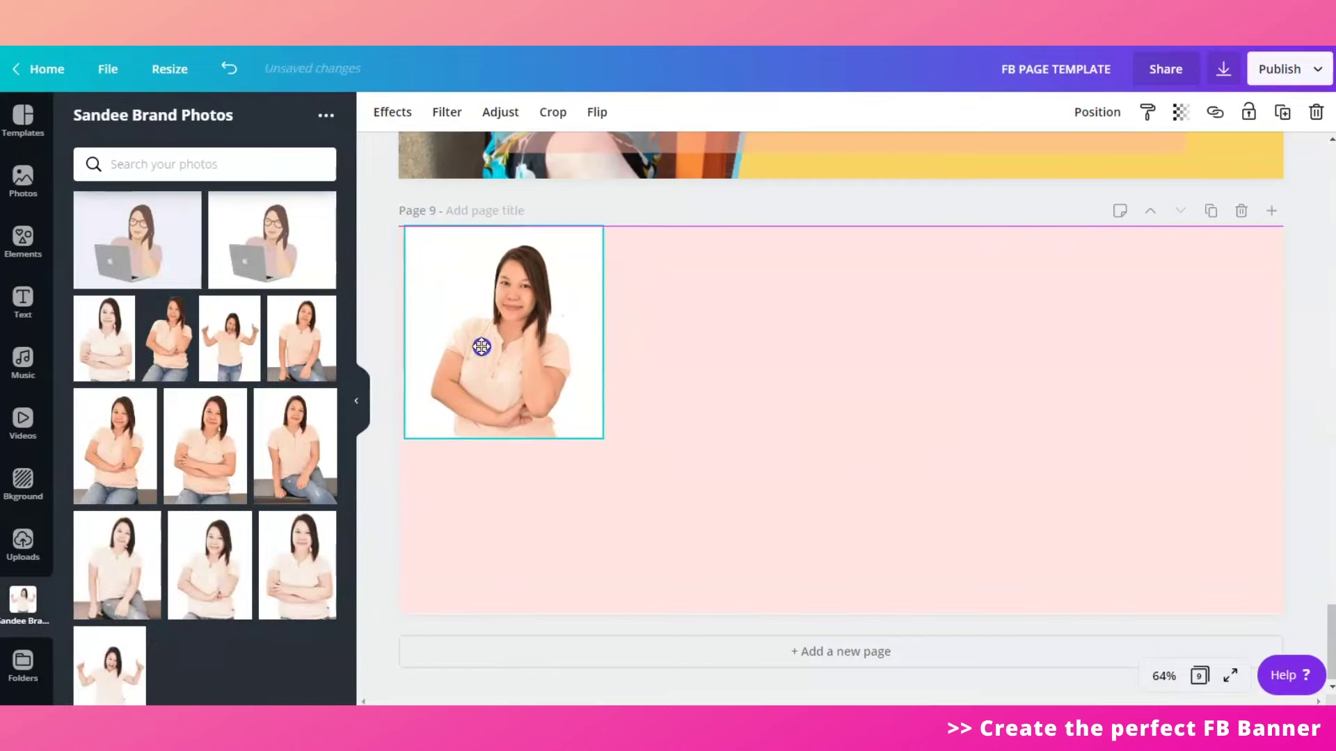
pyautogui.moveTo(591, 441); pyautogui.dragTo(755, 614)
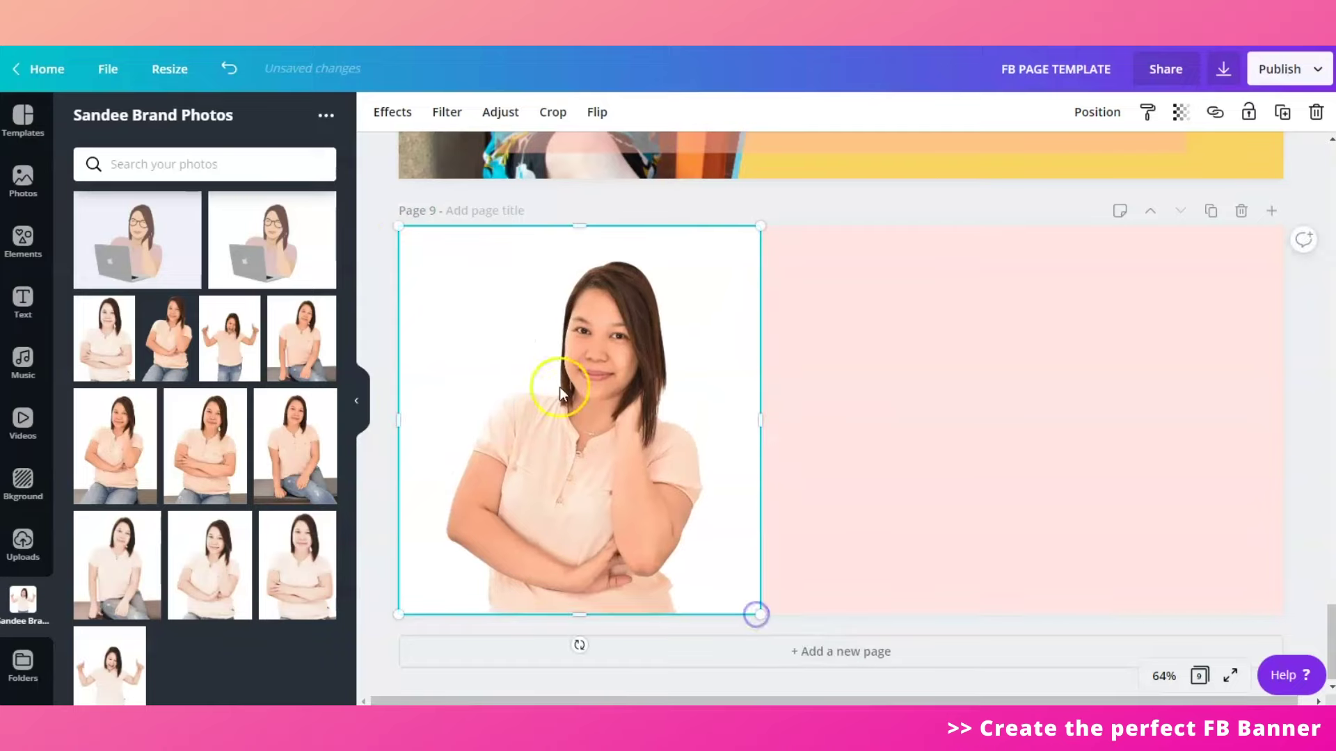
# - Remove the white background from the portrait with the Background Remover effect
pyautogui.click(389, 114)
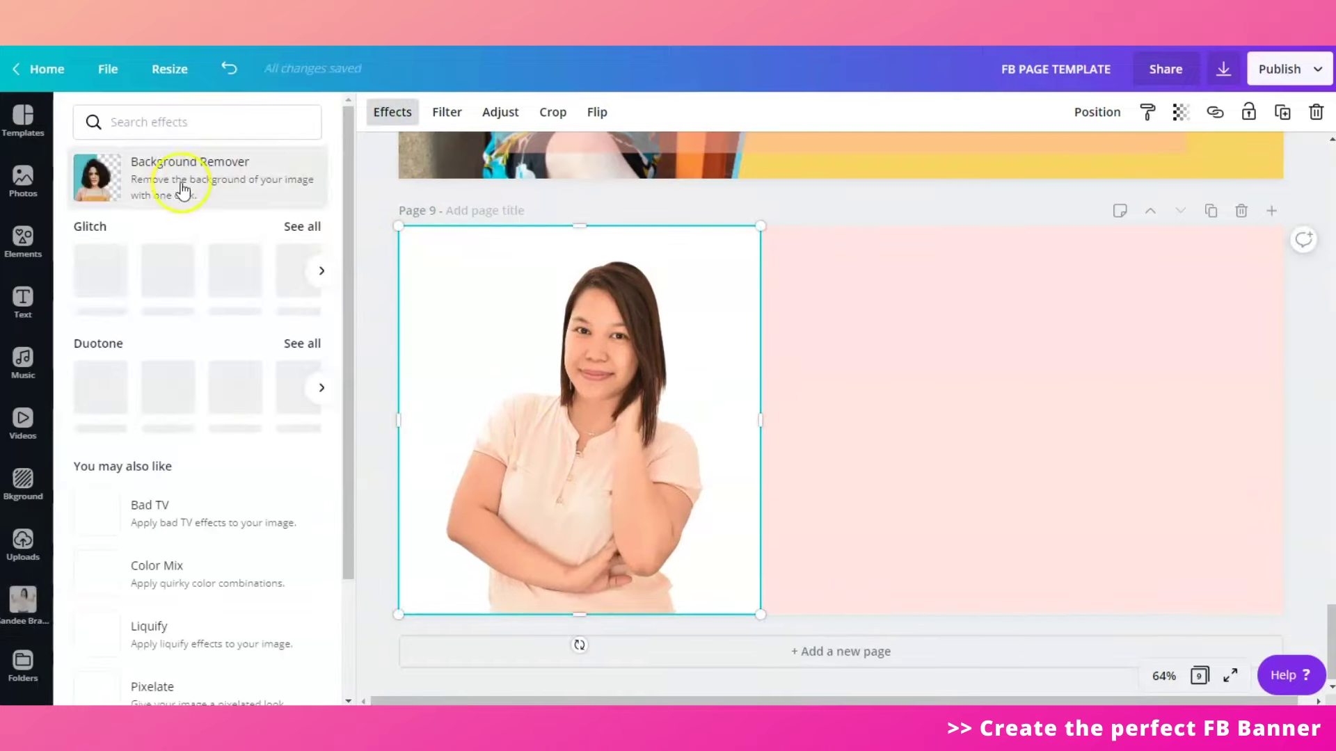
pyautogui.click(182, 187)
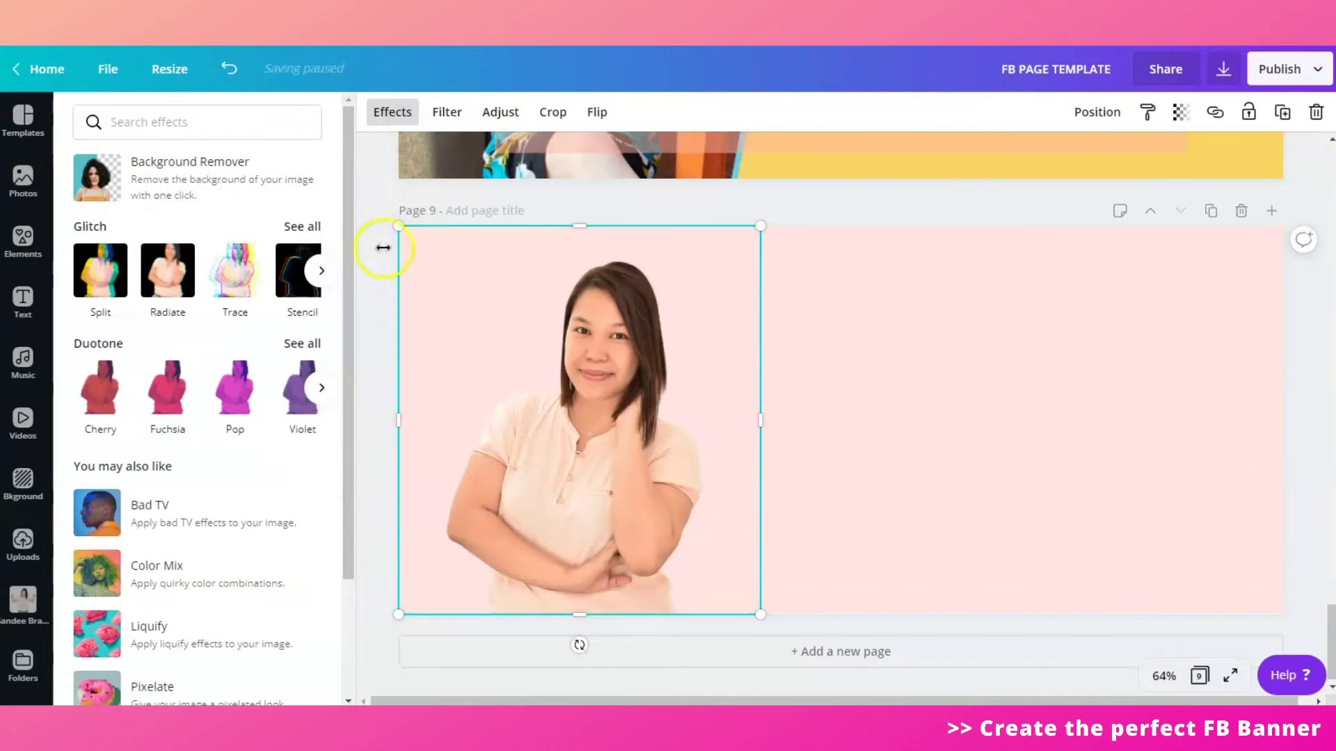
pyautogui.click(373, 321)
pyautogui.click(859, 441)
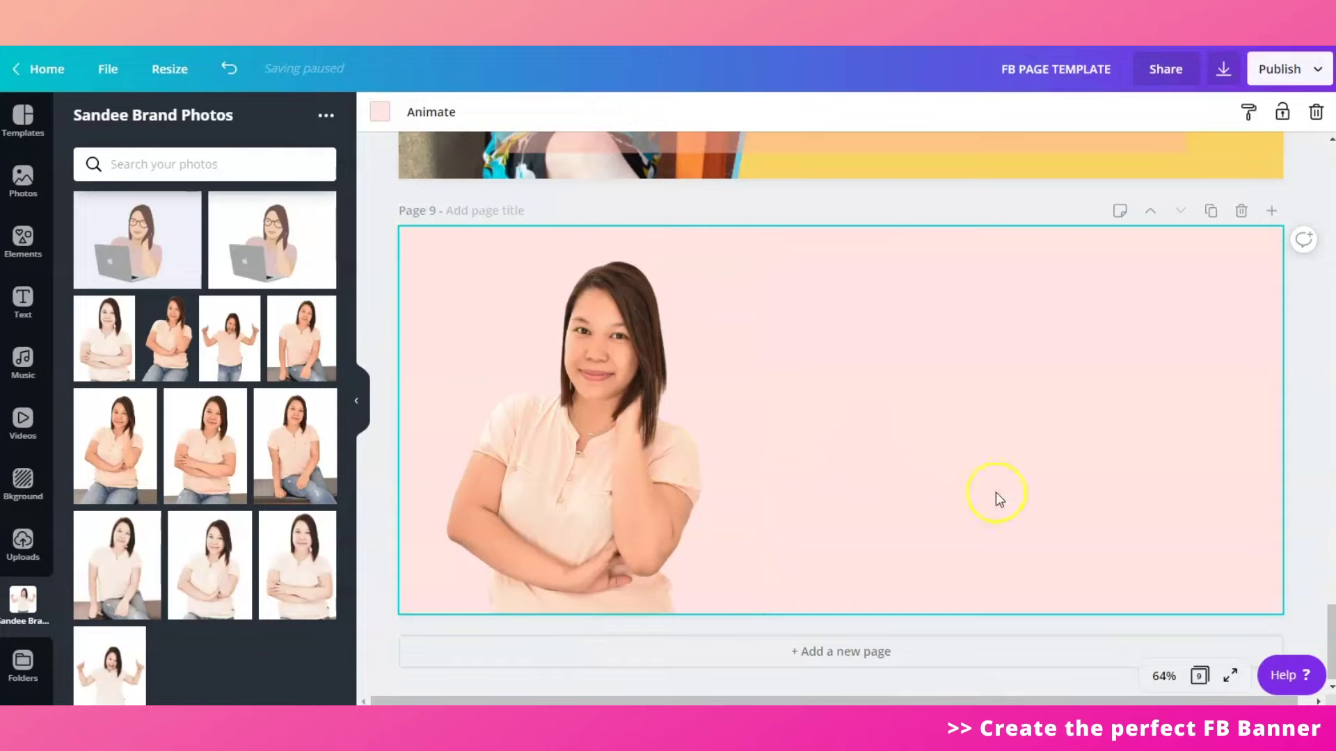
# - Search elements for gradients, add the pink-to-yellow blob to page 9 and recolour both its colours with the medium pink from the sandeesevilla palette
pyautogui.click(531, 513)
pyautogui.click(844, 385)
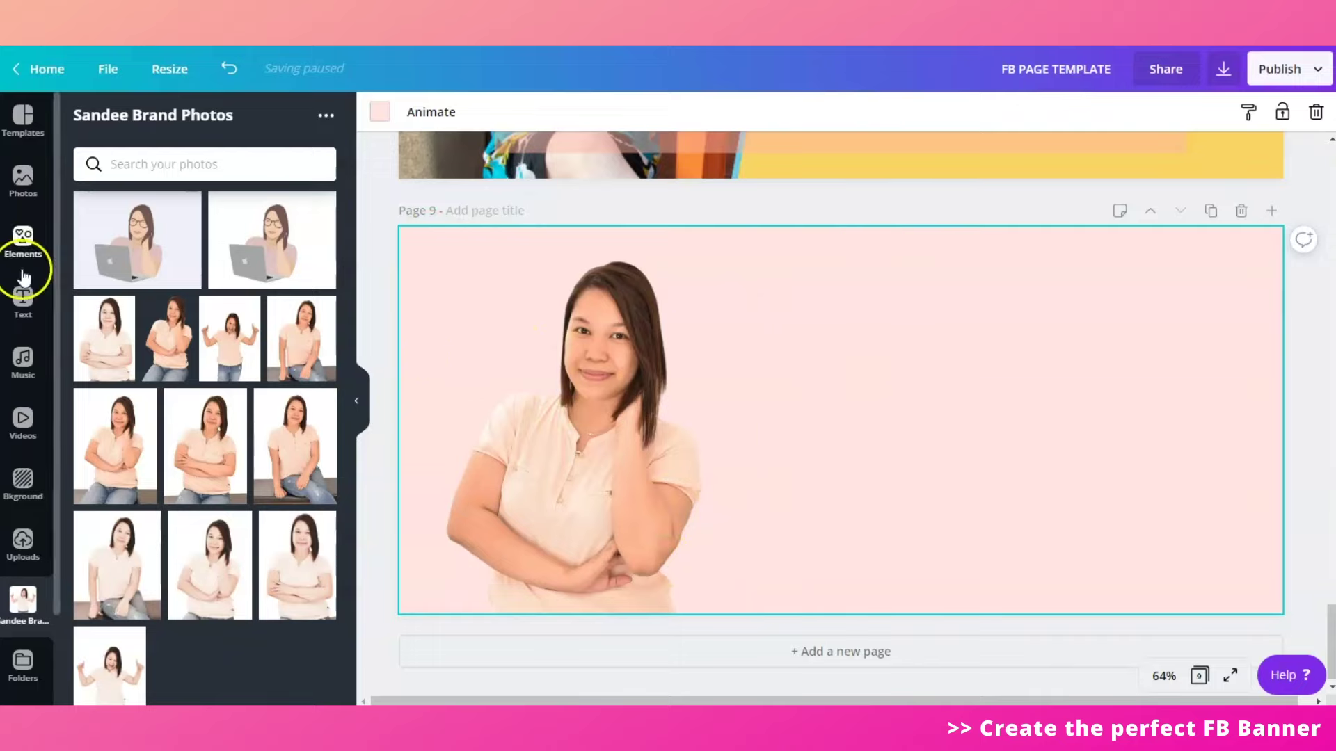
pyautogui.click(23, 243)
pyautogui.write('gradients')
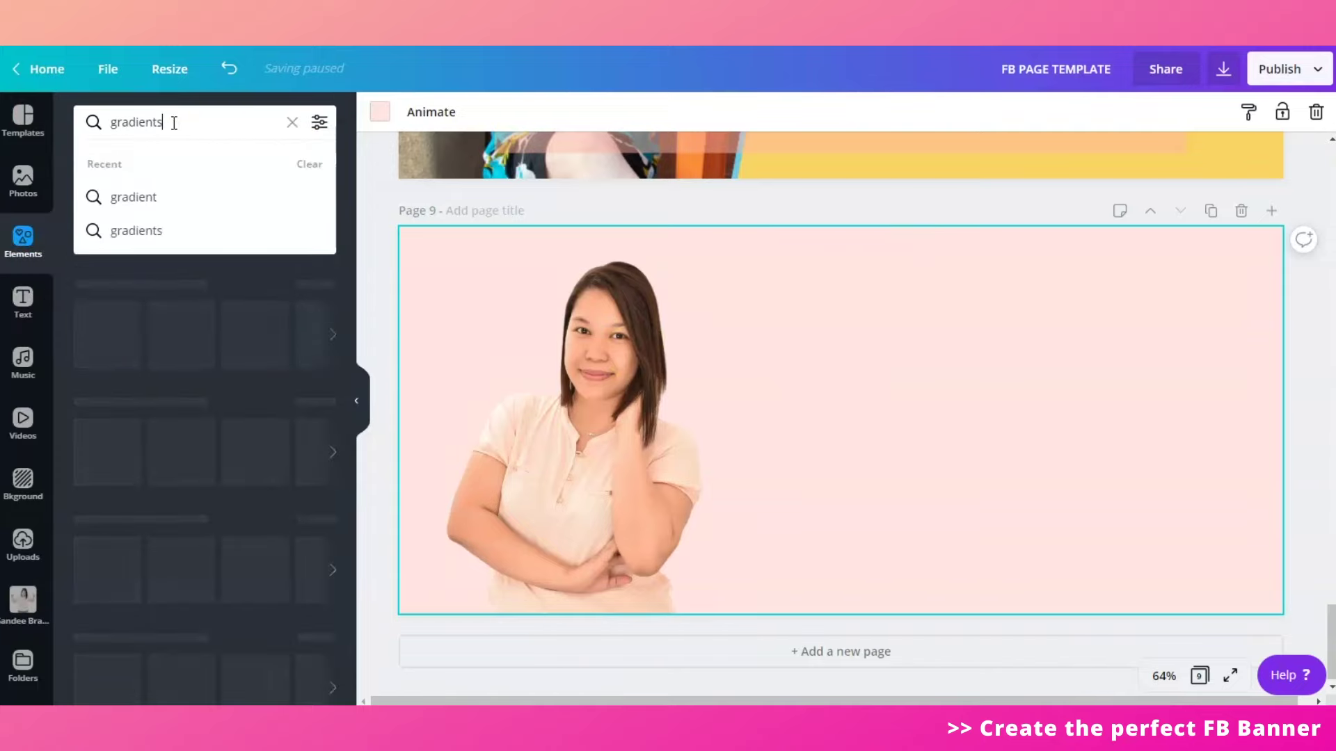
pyautogui.press('Return')
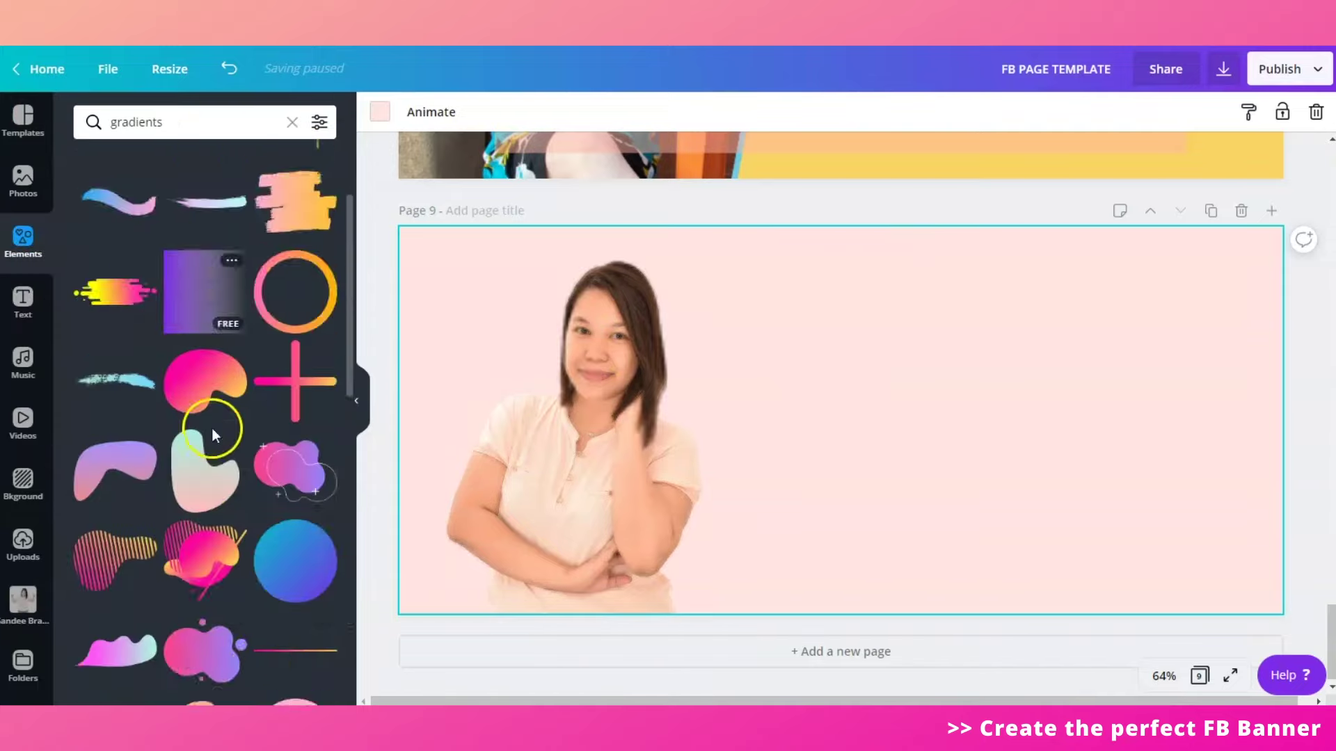
pyautogui.scroll(-4, 212, 428)
pyautogui.scroll(-3, 243, 480)
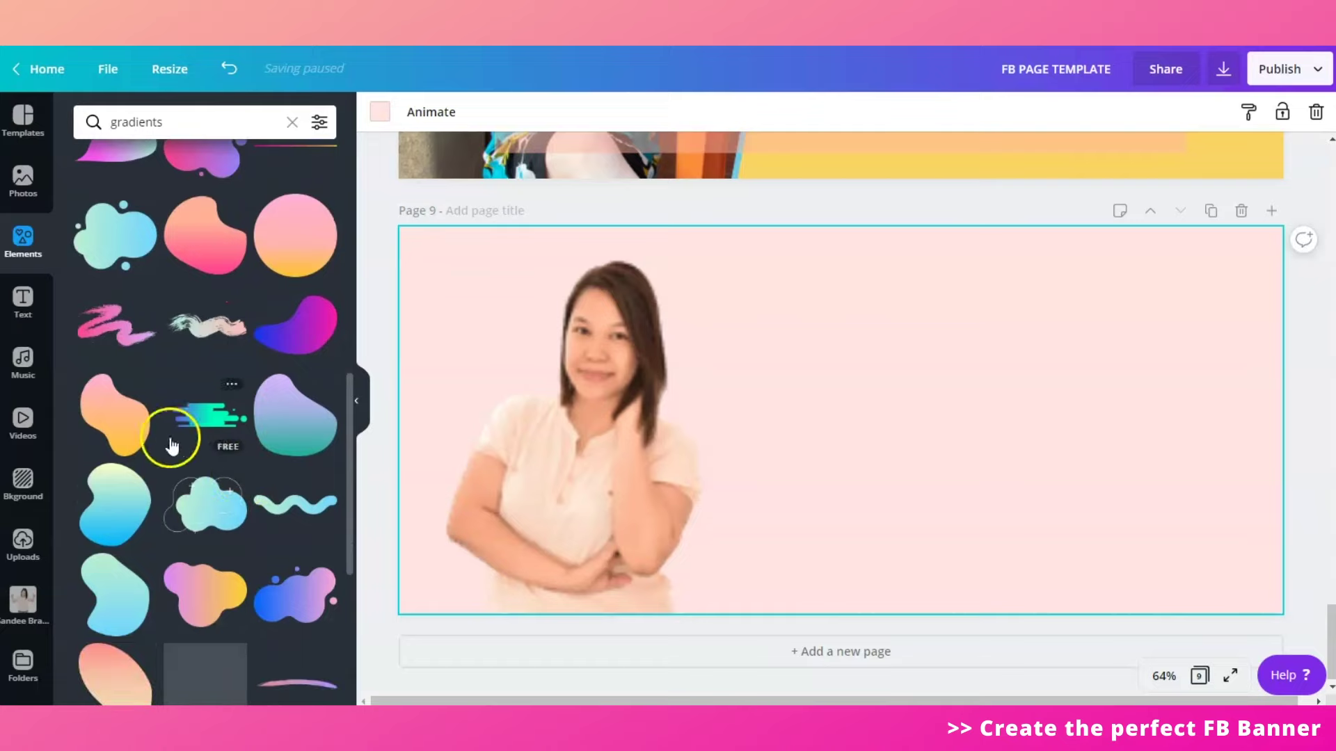
pyautogui.scroll(-1, 115, 511)
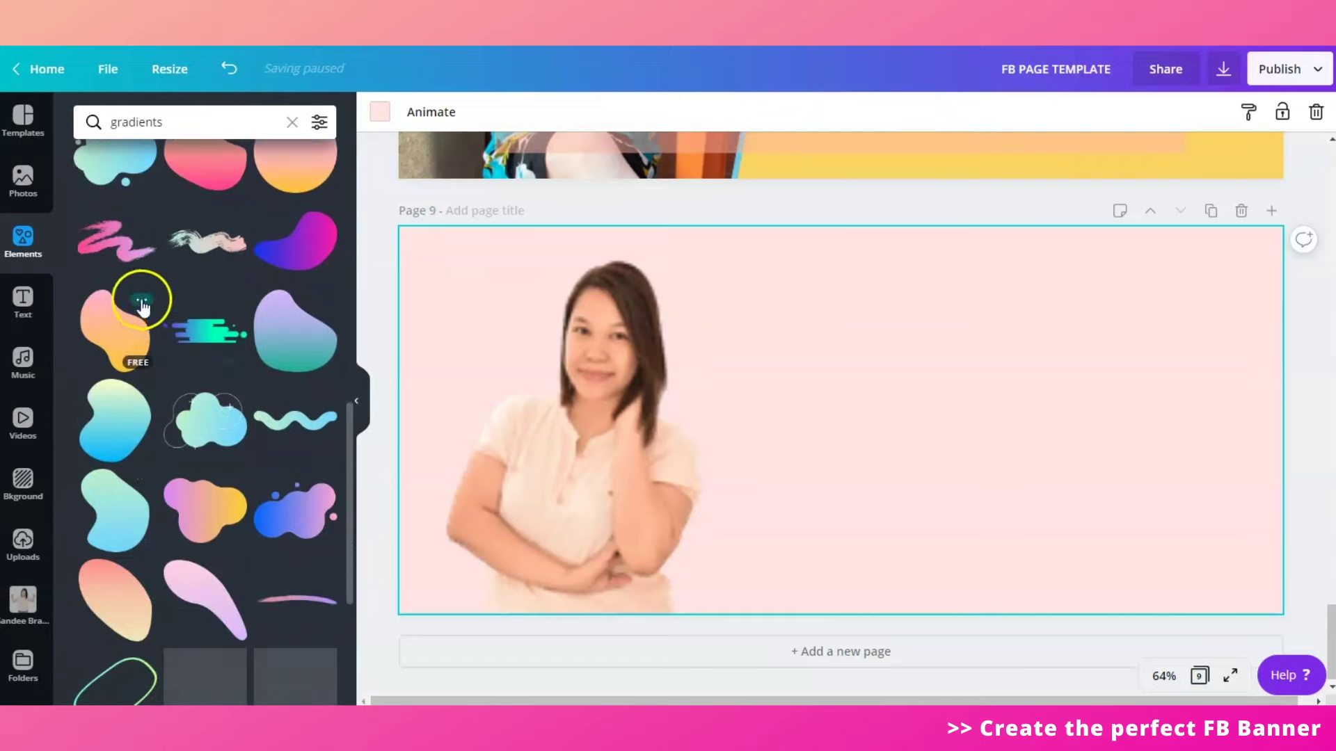
pyautogui.click(113, 327)
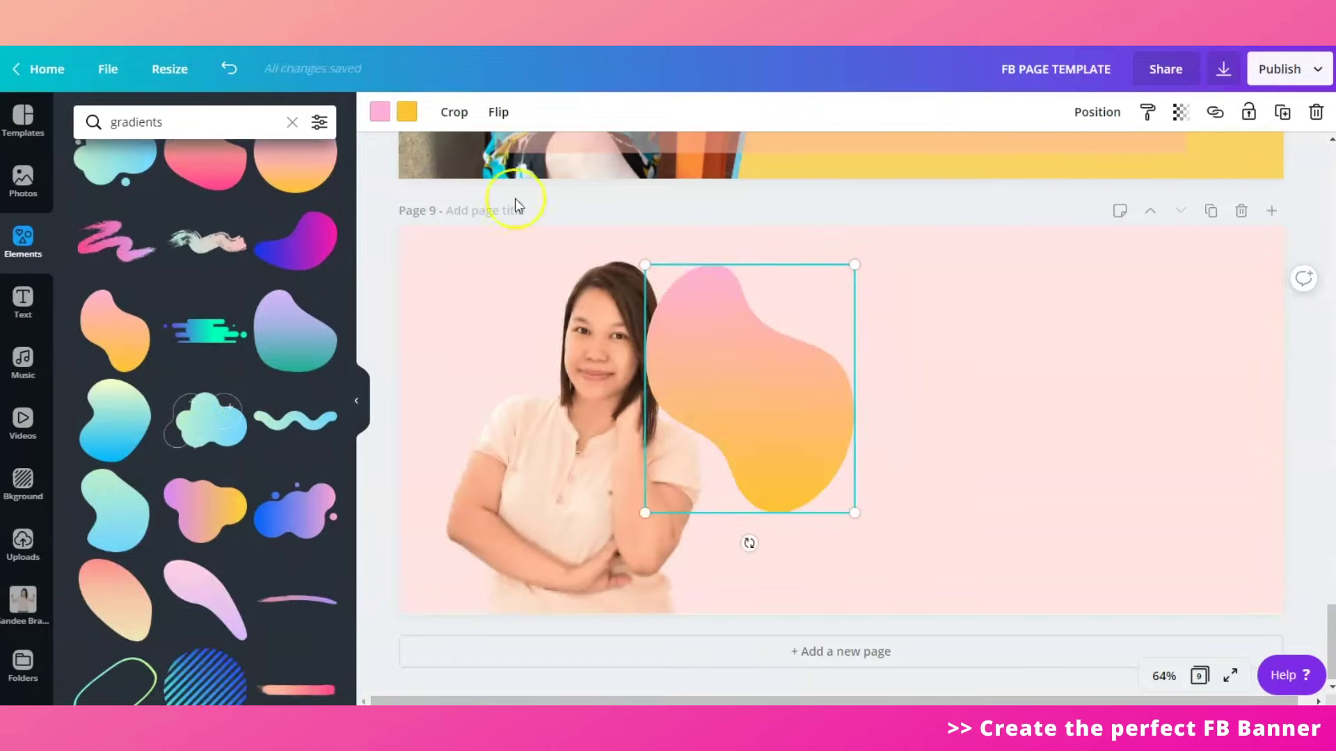
pyautogui.click(385, 111)
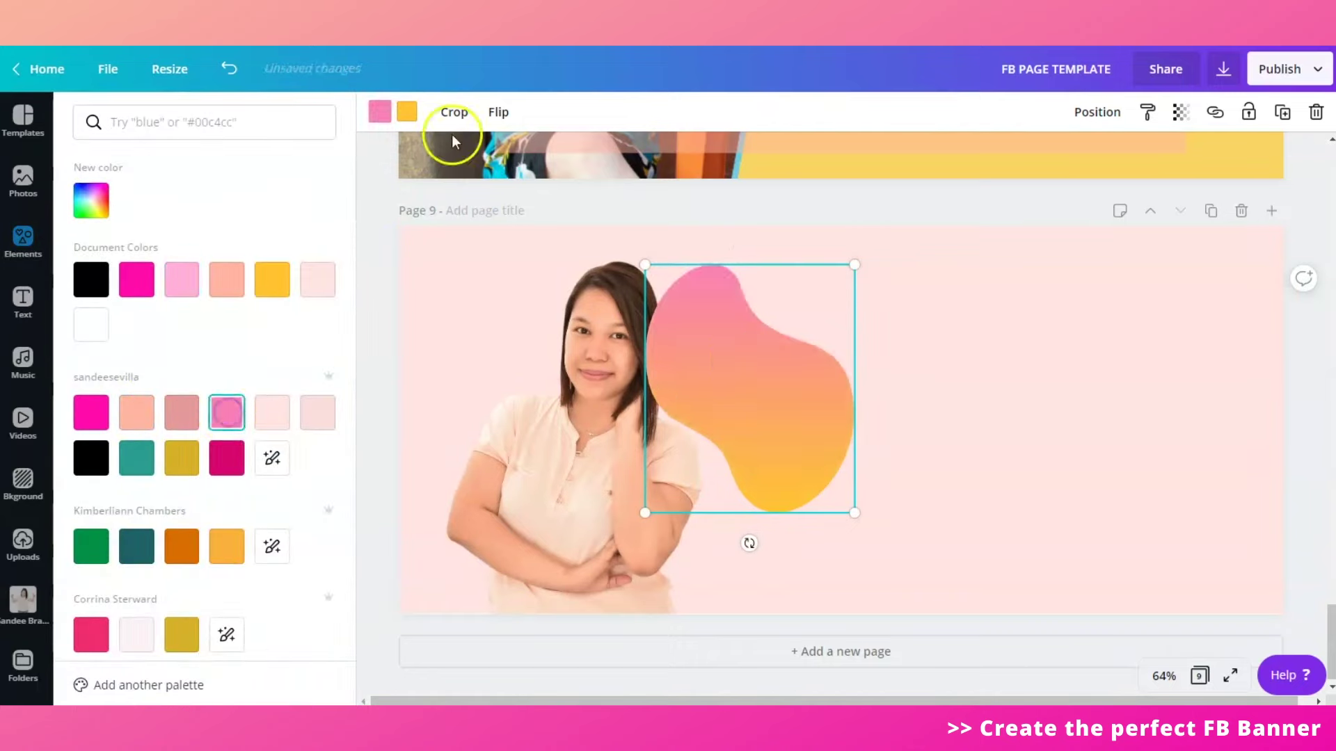
pyautogui.click(229, 417)
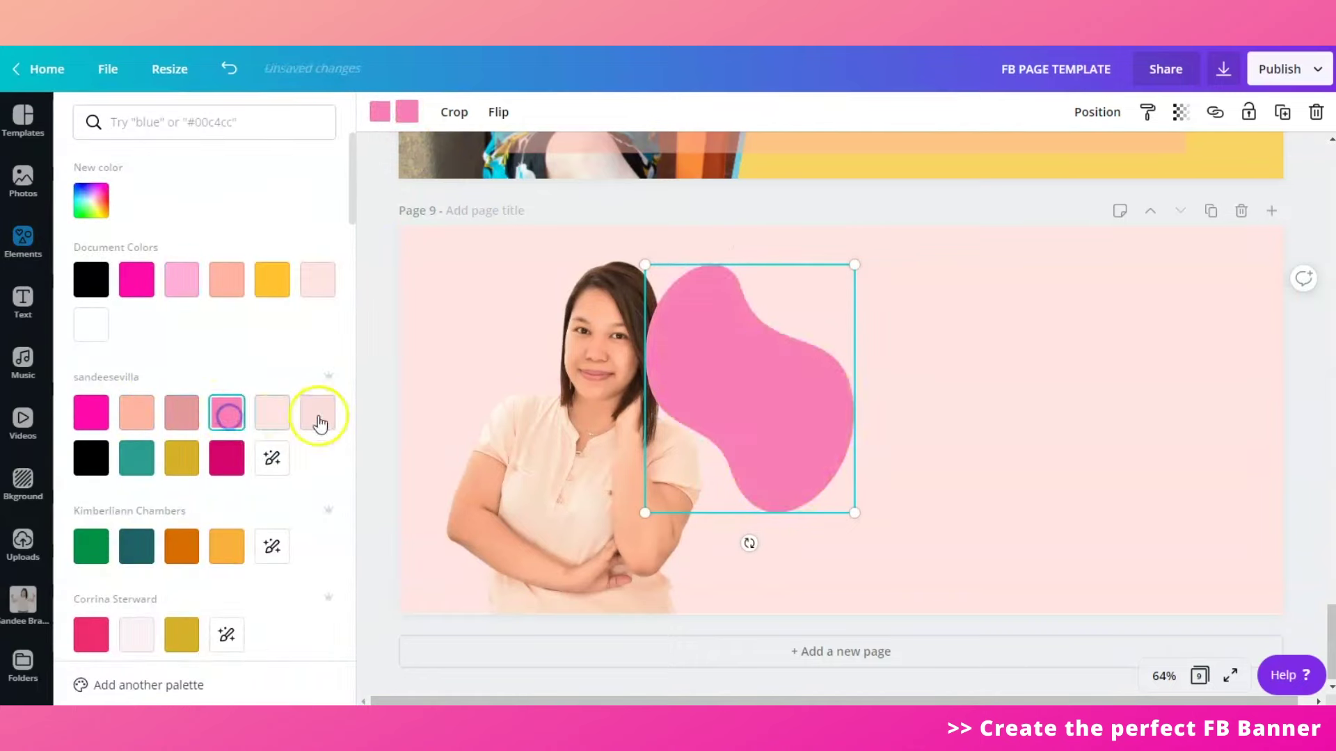
# - Move the pink blob over the portrait, then enlarge and rotate it so it fills the lower-left area of page 9
pyautogui.moveTo(742, 397); pyautogui.dragTo(454, 333)
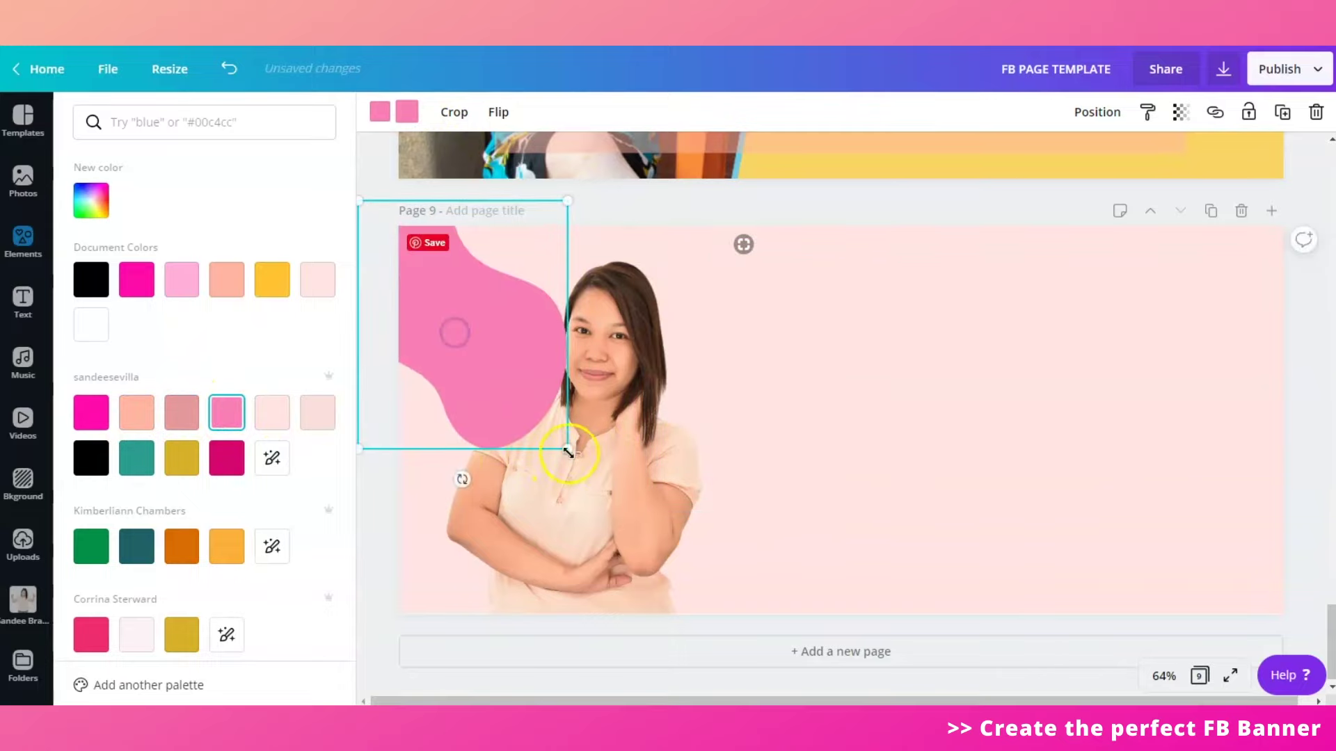
pyautogui.moveTo(568, 449); pyautogui.dragTo(798, 661)
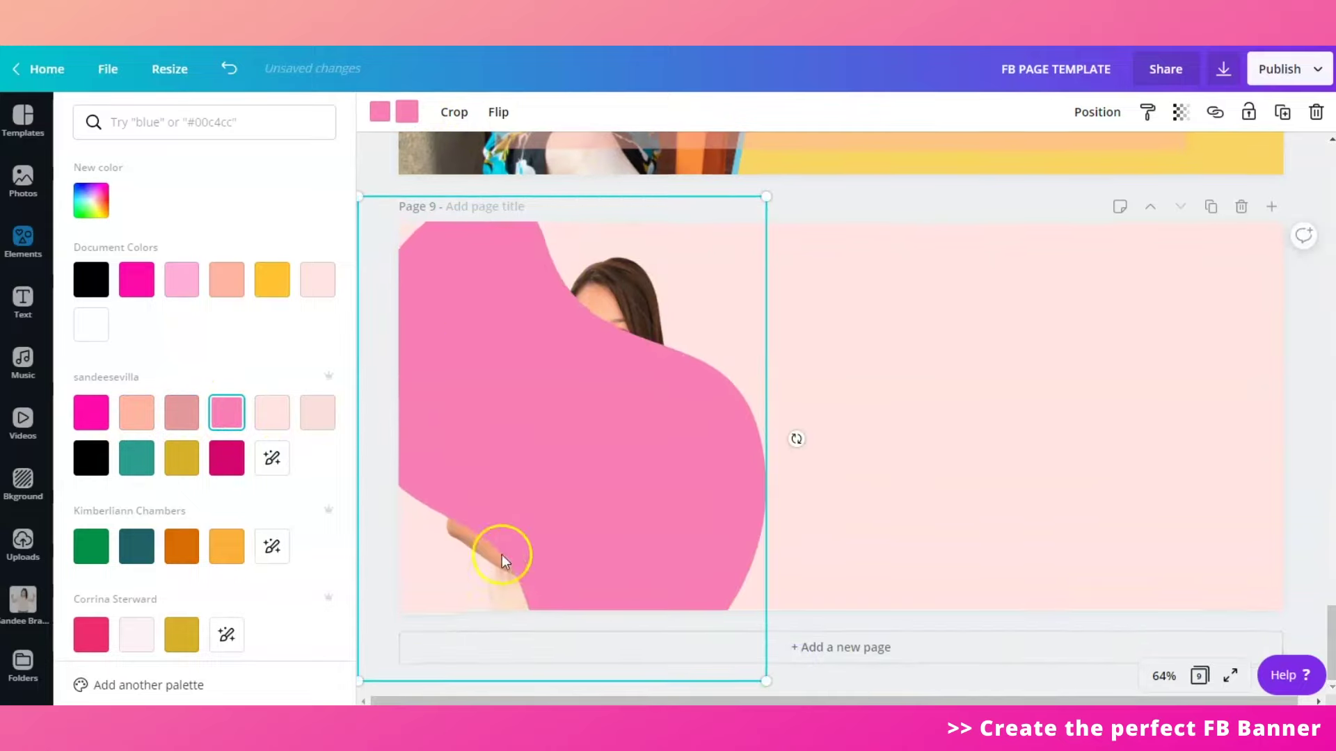
pyautogui.moveTo(805, 458); pyautogui.dragTo(468, 487)
pyautogui.moveTo(779, 575); pyautogui.dragTo(930, 641)
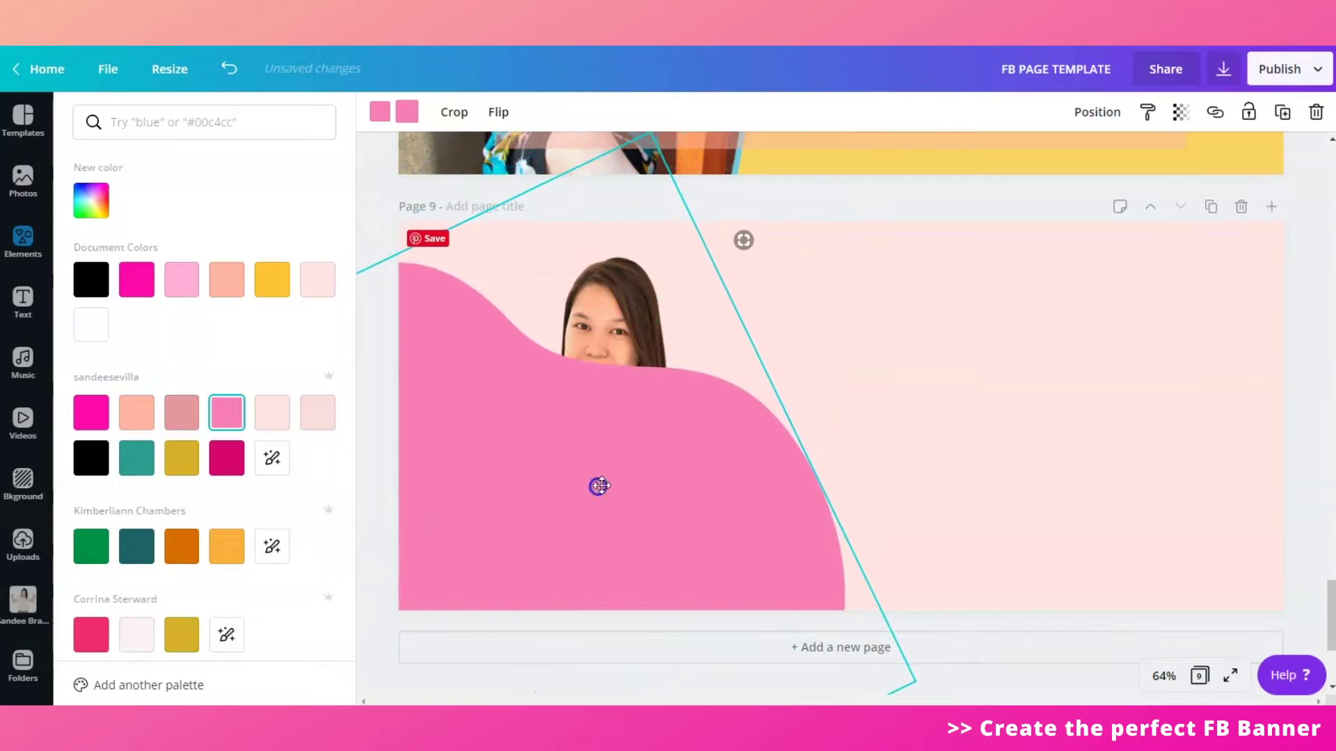
# - Send the pink blob behind the portrait and adjust its placement so it hugs the left side of page 9
pyautogui.click(1093, 115)
pyautogui.click(1005, 164)
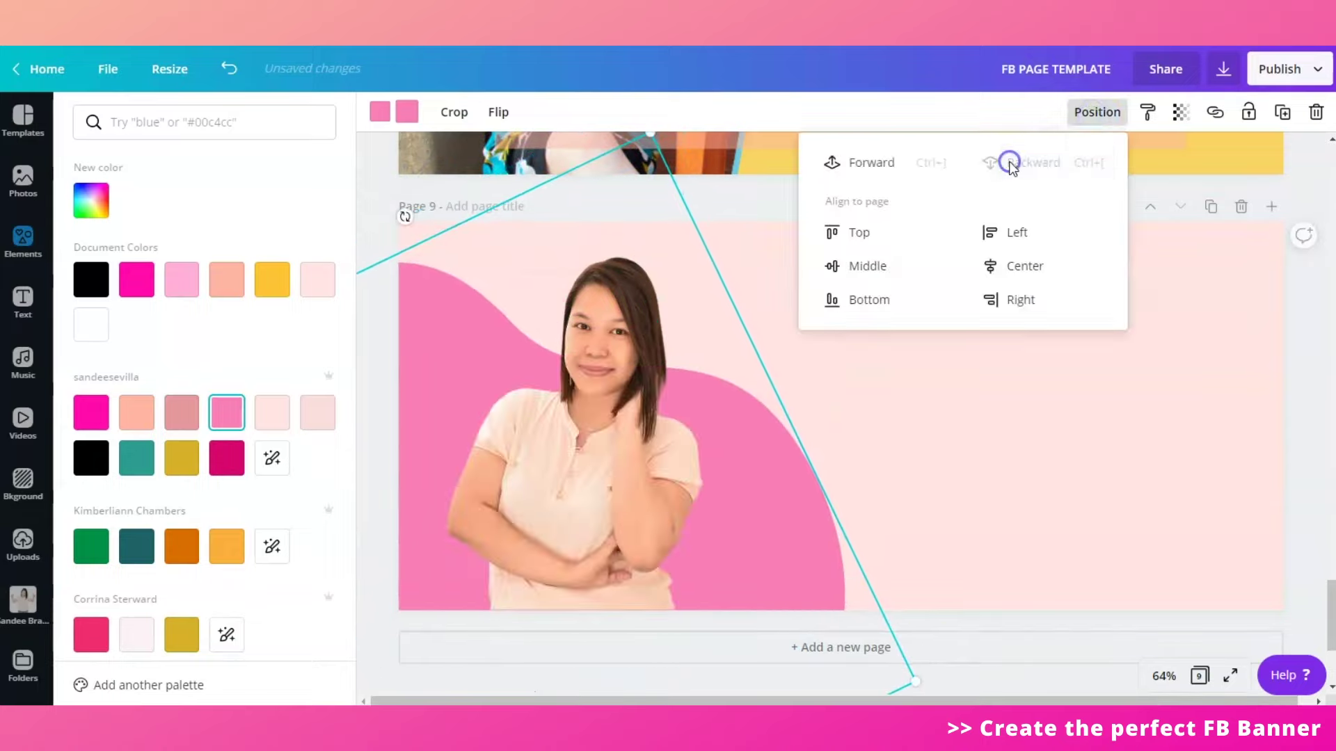
pyautogui.click(1281, 376)
pyautogui.click(1293, 376)
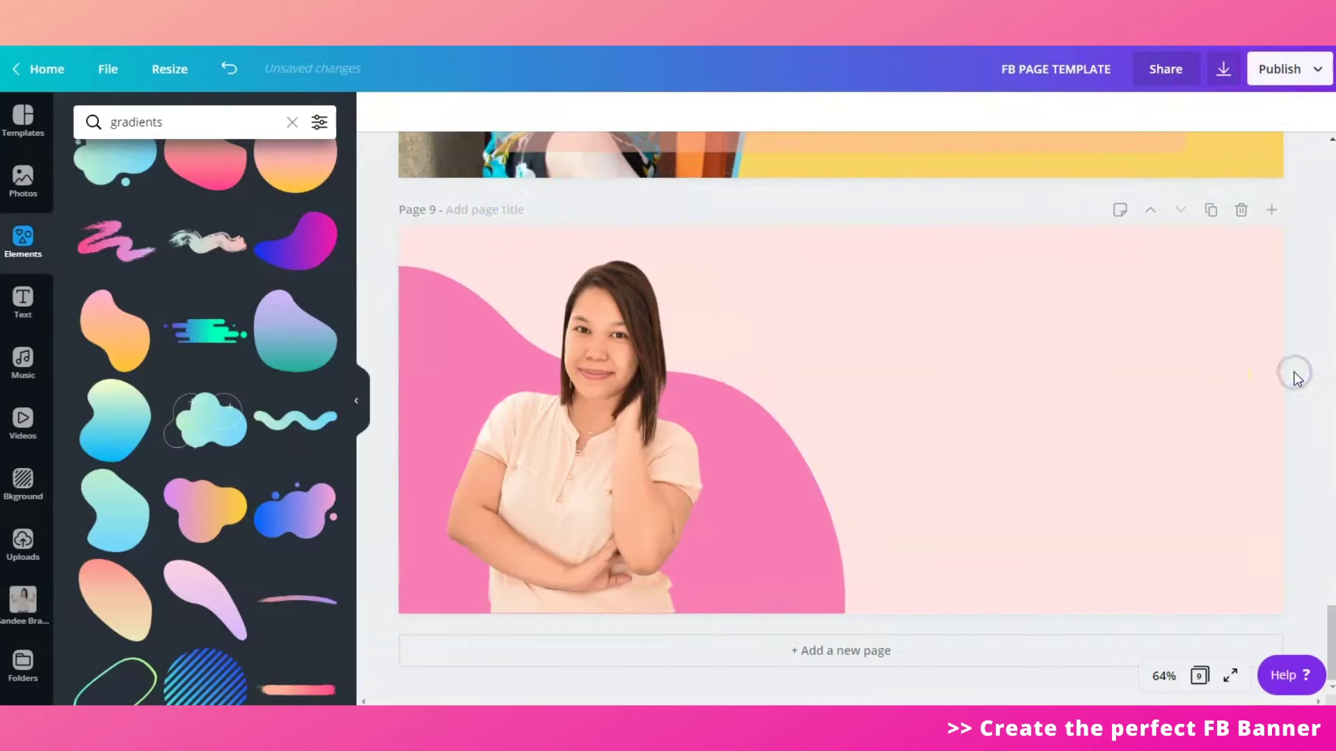
pyautogui.click(783, 515)
pyautogui.moveTo(772, 432); pyautogui.dragTo(778, 393)
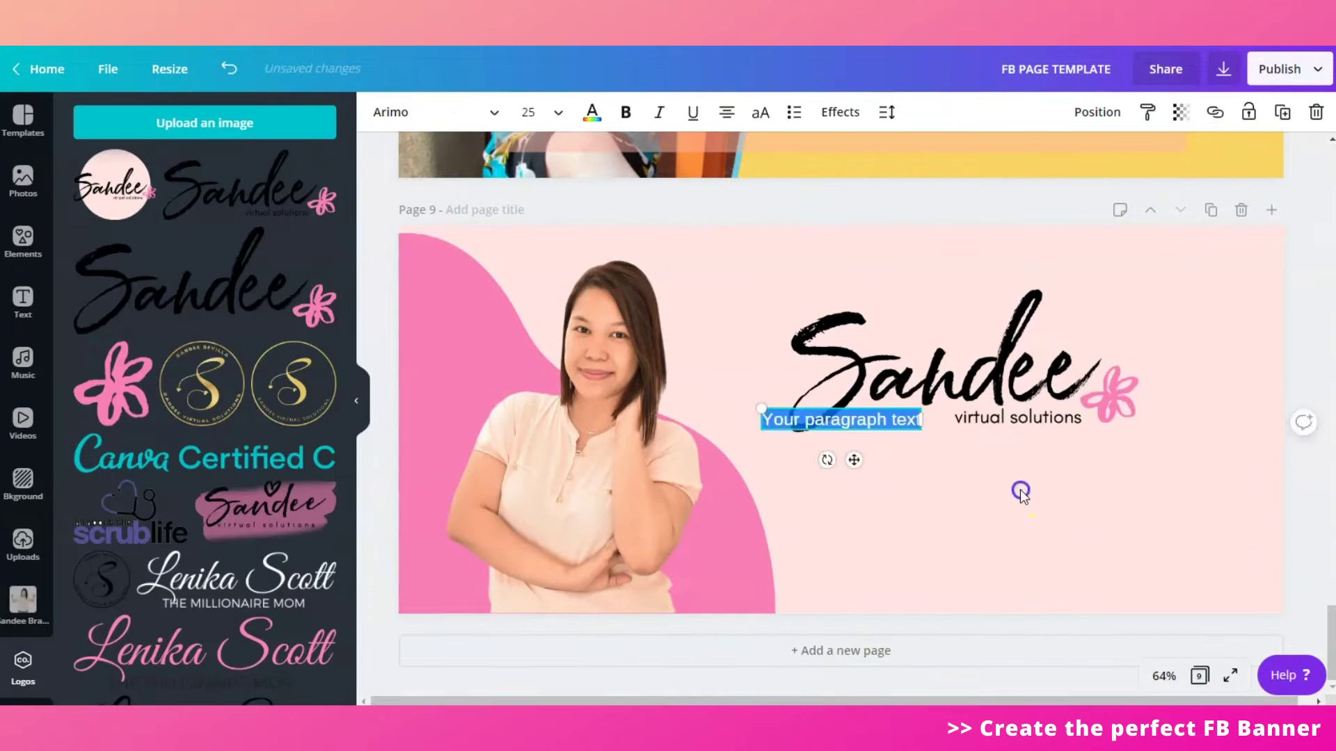
# - Enter the tagline "YOUR GO-TO FOR CHIC & CLICKWORTHY GRAPHICS THAT STAY TRUE TO YOUR BRAND" in the new text box below the logo
pyautogui.write('YOUR GO-TO FOR CHIC & CLICKWORTHY GRAPHICS THAT STAY TRUE TO YOUR BRAND')
pyautogui.click(989, 539)
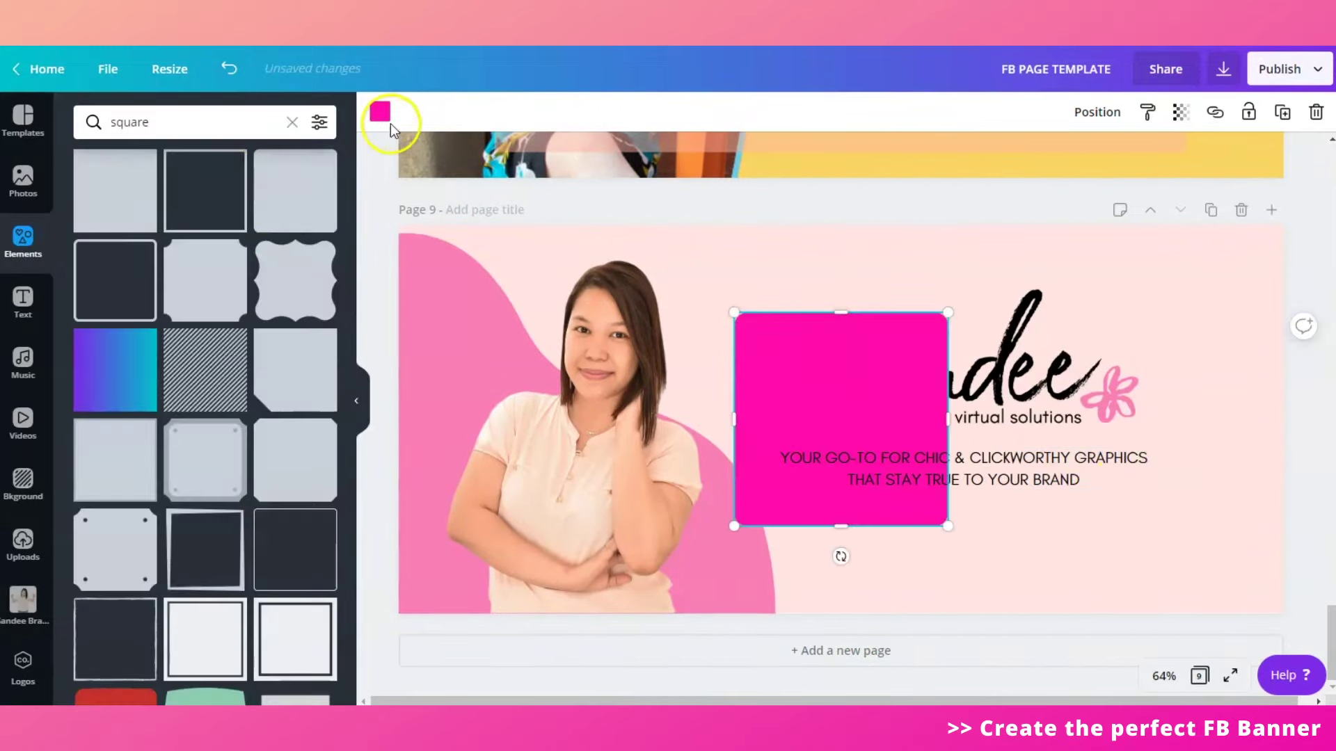
# - Recolour the rounded square with the sandeesevilla medium pink and reshape it into a thin horizontal bar below the tagline
pyautogui.click(379, 111)
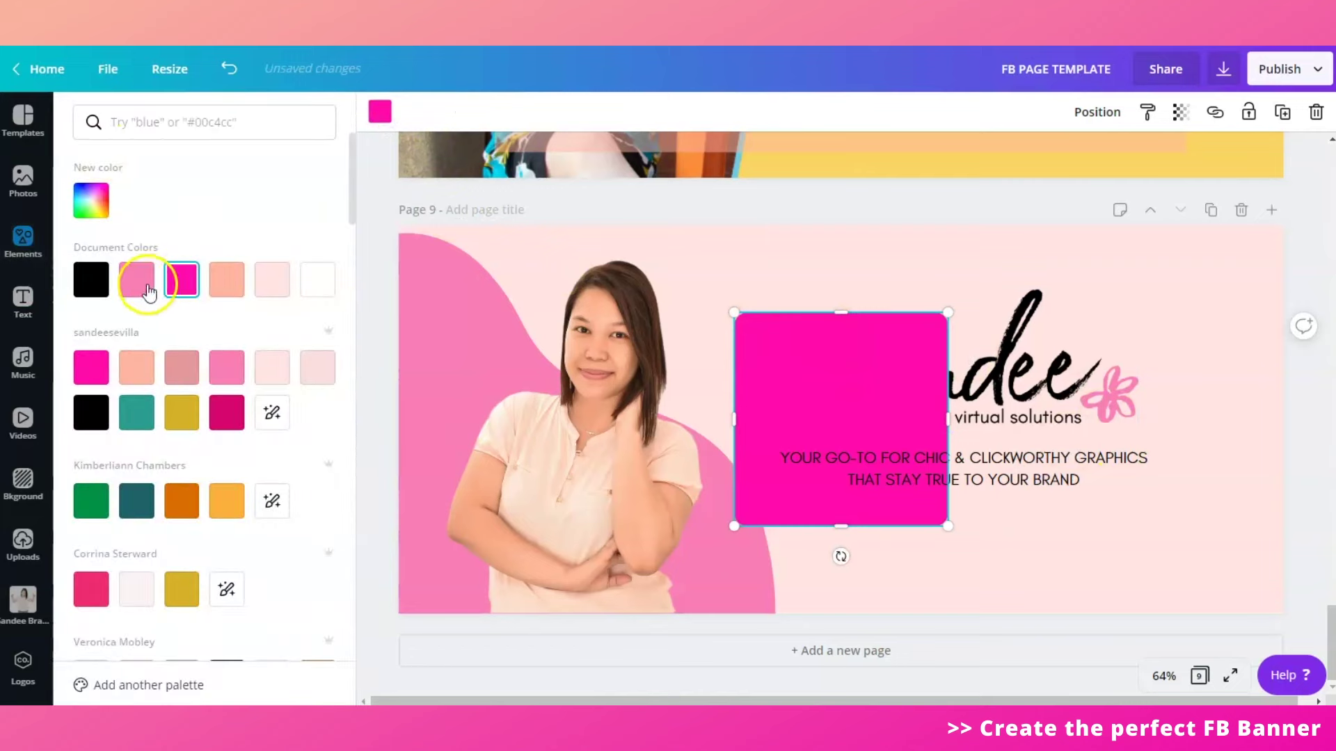
pyautogui.click(227, 367)
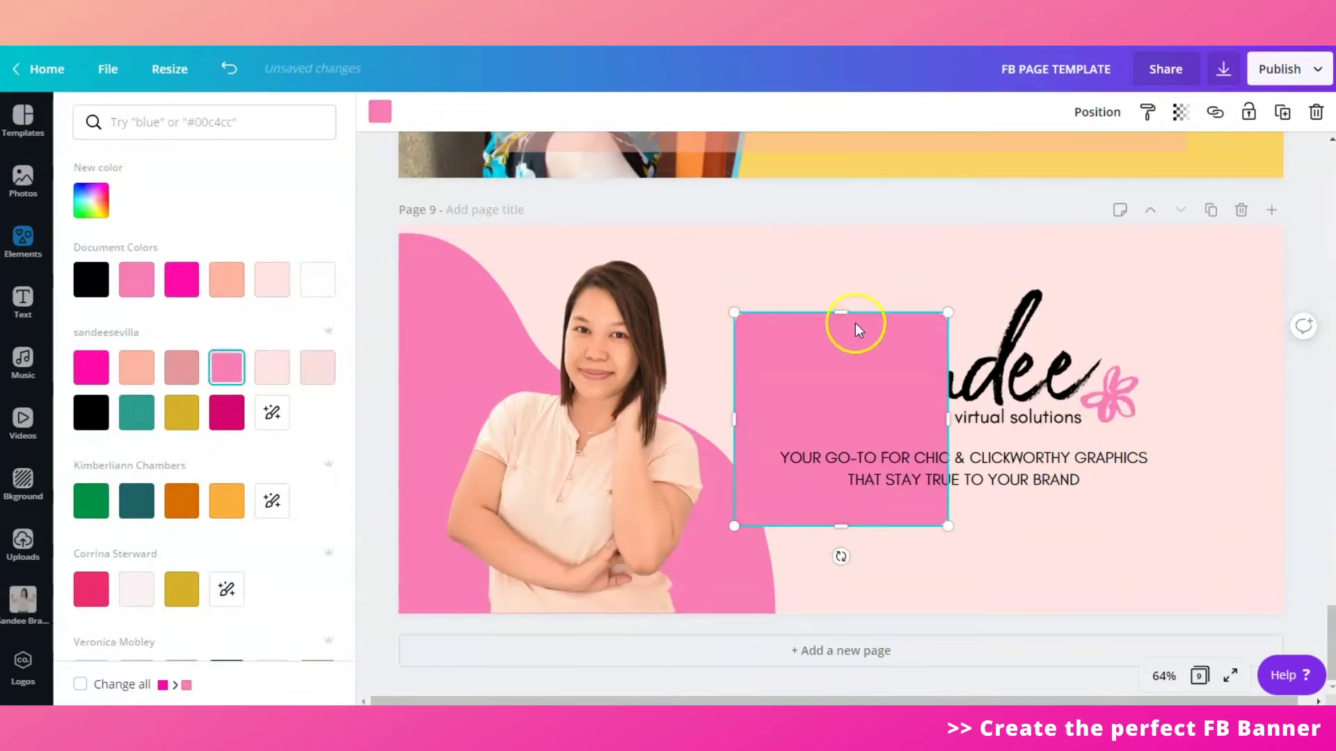
pyautogui.moveTo(855, 327); pyautogui.dragTo(856, 462)
pyautogui.moveTo(733, 527); pyautogui.dragTo(1153, 515)
pyautogui.moveTo(915, 516); pyautogui.dragTo(811, 518)
pyautogui.click(964, 466)
pyautogui.hotkey('ctrl', 'd')
pyautogui.moveTo(963, 468); pyautogui.dragTo(966, 526)
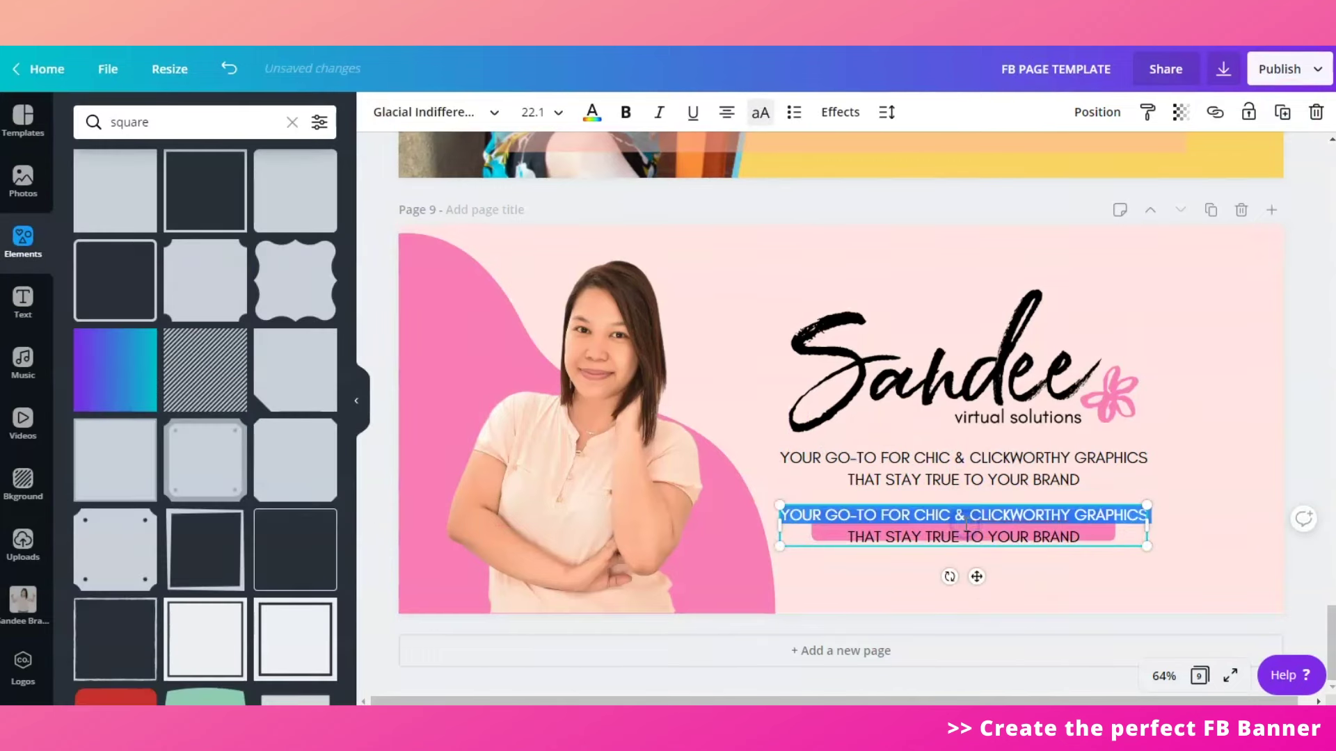
pyautogui.hotkey('ctrl', 'a')
pyautogui.write('www.sandeesolutions.com')
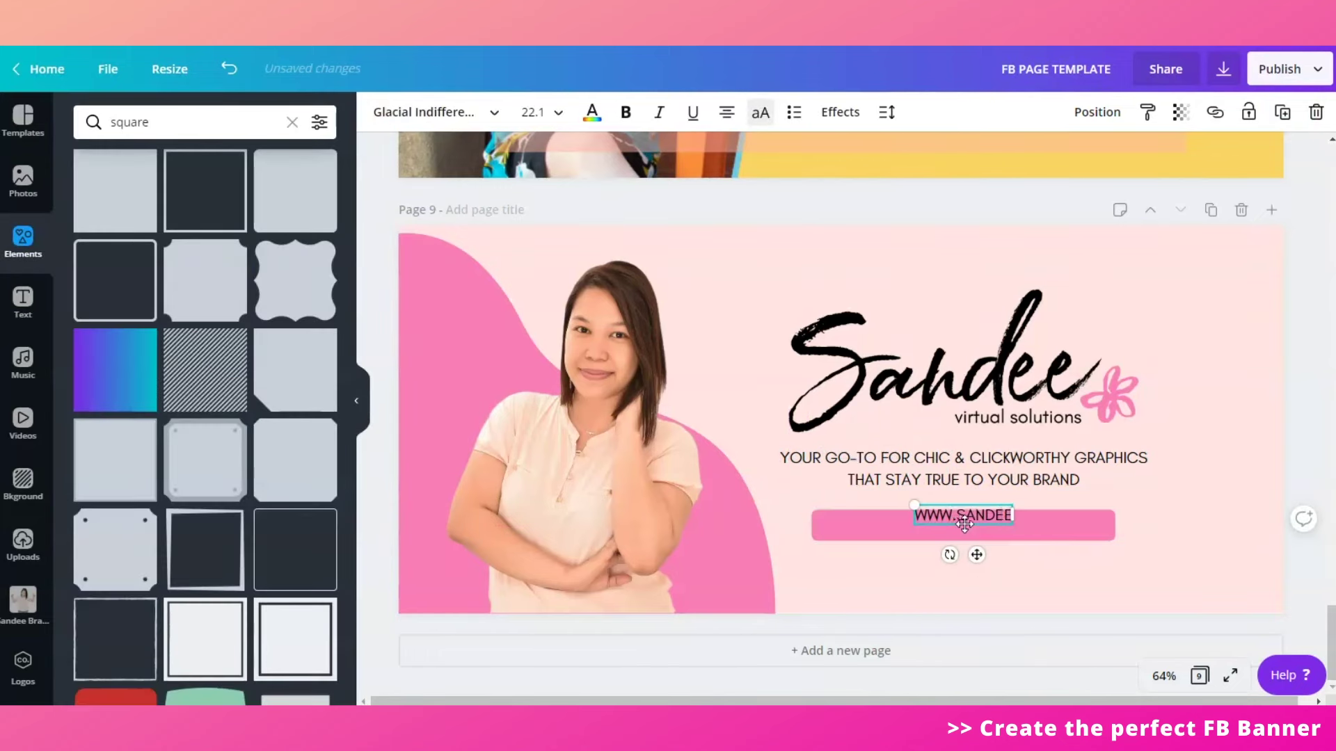
# - Set the letter spacing of the web address on the pink bar to 123
pyautogui.hotkey('ctrl', 'a')
pyautogui.click(886, 112)
pyautogui.moveTo(1005, 180); pyautogui.dragTo(1008, 162)
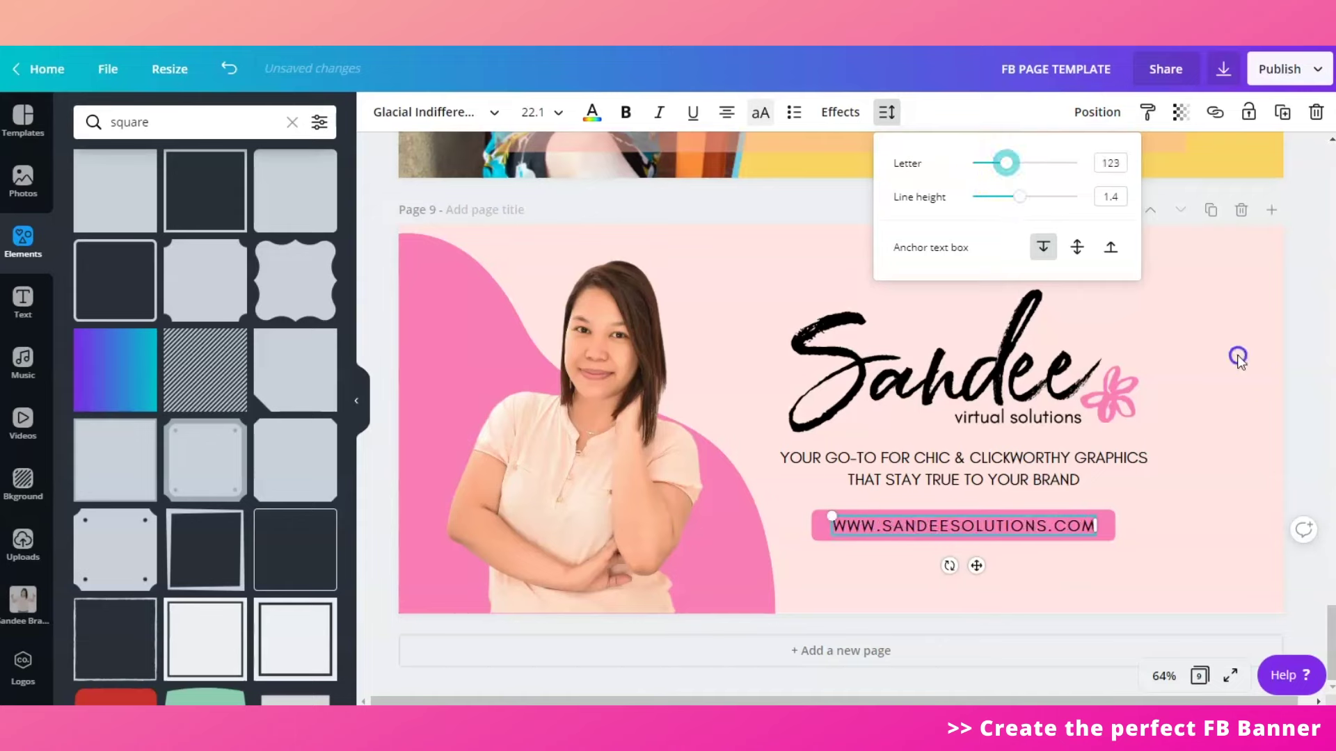
# - Align the logo and tagline with the web address bar on a common vertical centre line
pyautogui.click(1187, 531)
pyautogui.moveTo(1187, 530); pyautogui.dragTo(772, 282)
pyautogui.moveTo(944, 356); pyautogui.dragTo(943, 357)
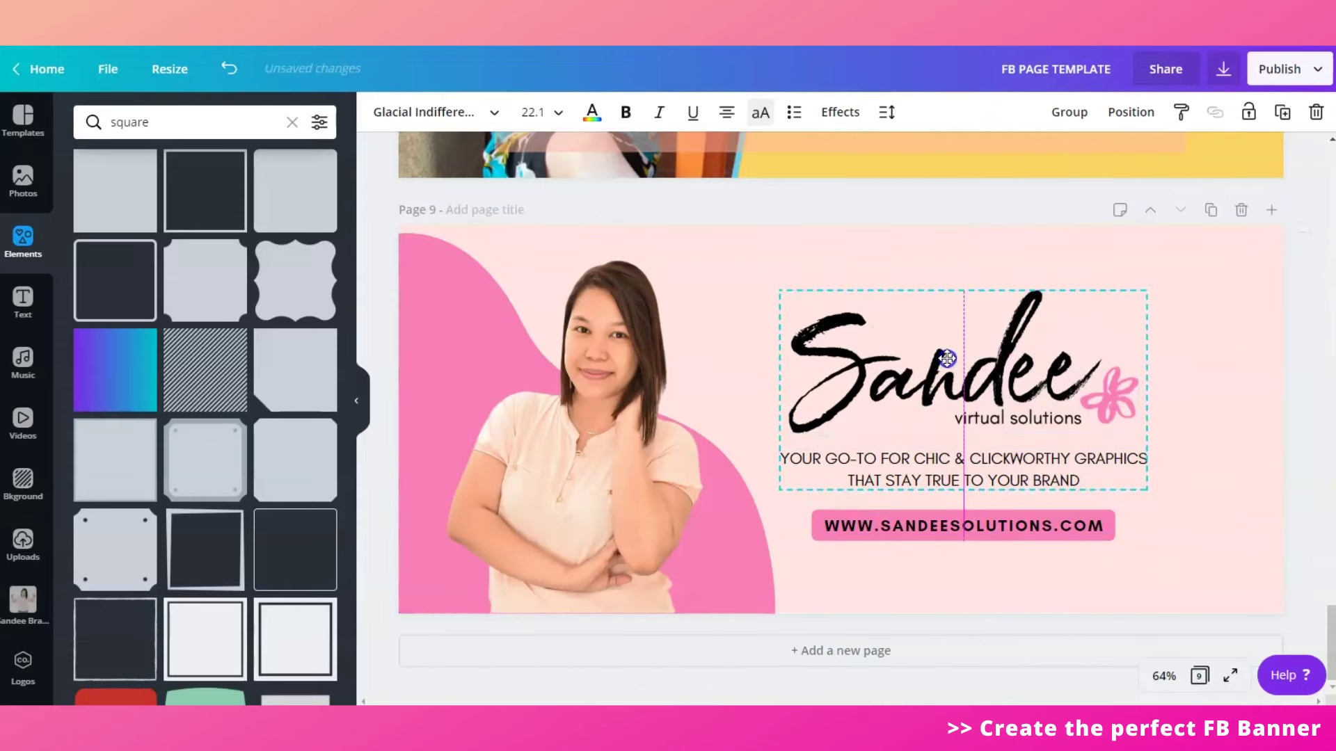
pyautogui.click(800, 534)
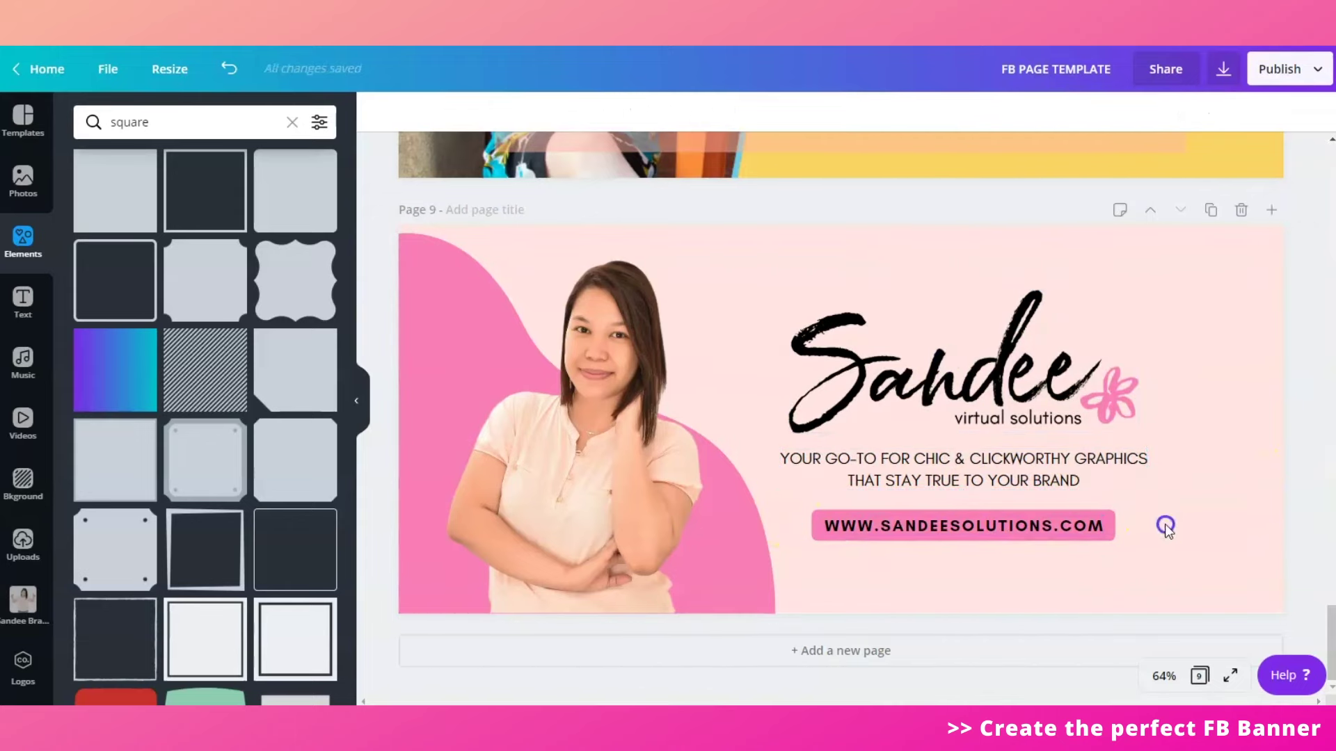
pyautogui.click(988, 523)
pyautogui.moveTo(988, 523); pyautogui.dragTo(991, 521)
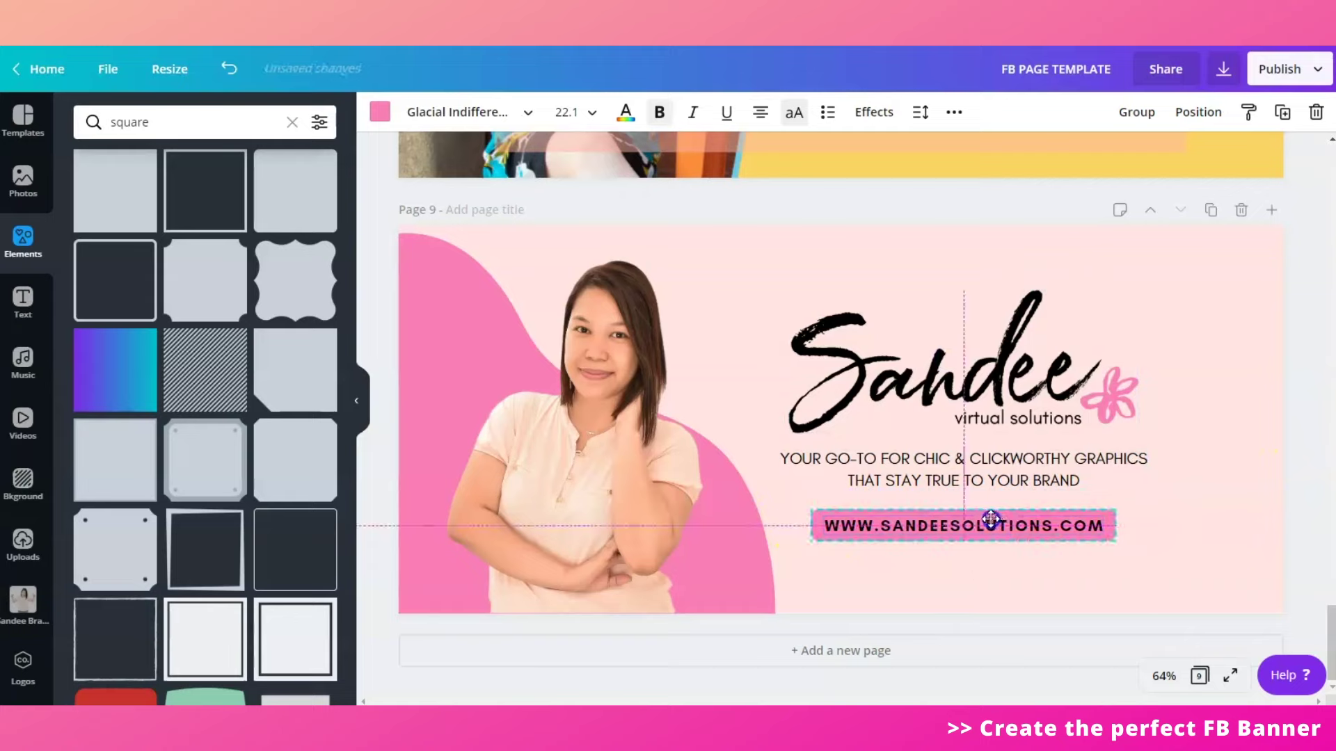
# - Select the logo, tagline and web address bar together and shift them slightly right and down on page 9
pyautogui.click(1289, 493)
pyautogui.moveTo(1311, 537); pyautogui.dragTo(931, 360)
pyautogui.click(1317, 444)
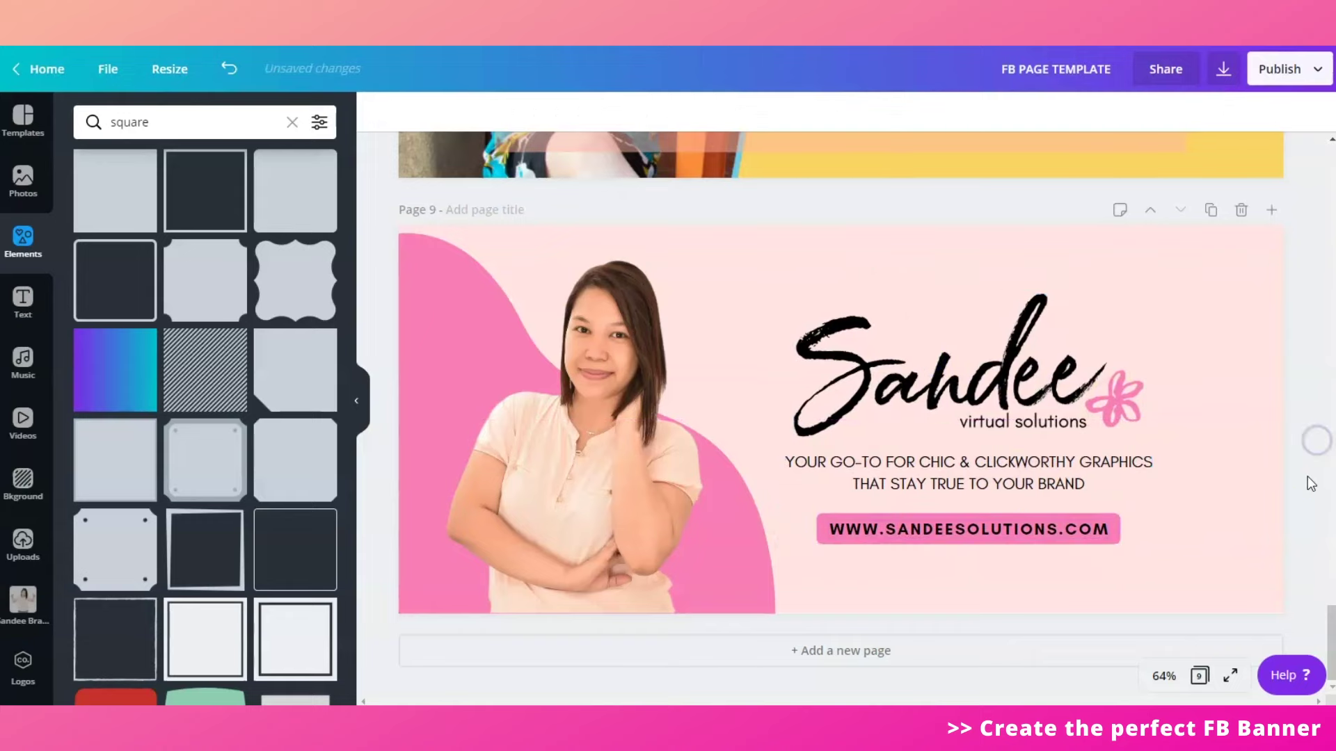
# - Copy the safe zone overlay from the fundraising banner on page 8 and paste it over the banner on page 9
pyautogui.scroll(1, 1308, 476)
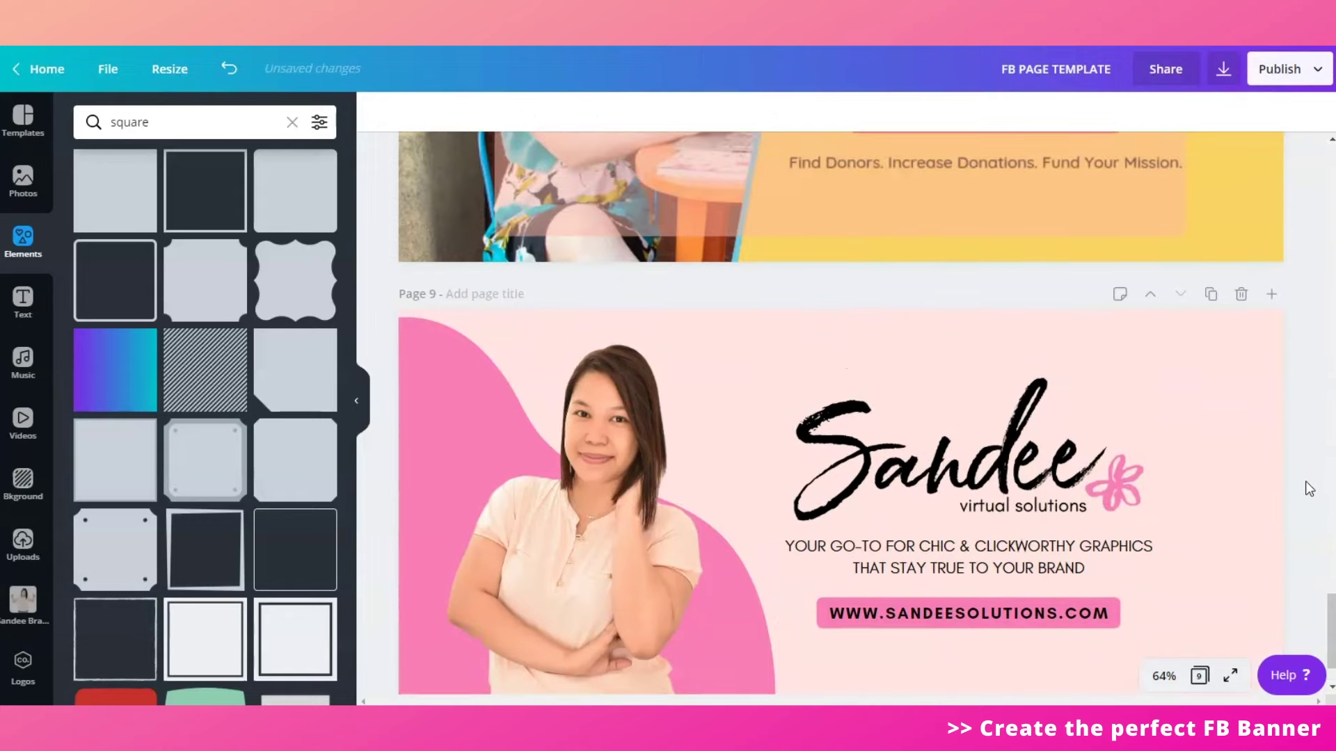
pyautogui.click(1299, 503)
pyautogui.scroll(-1, 1299, 504)
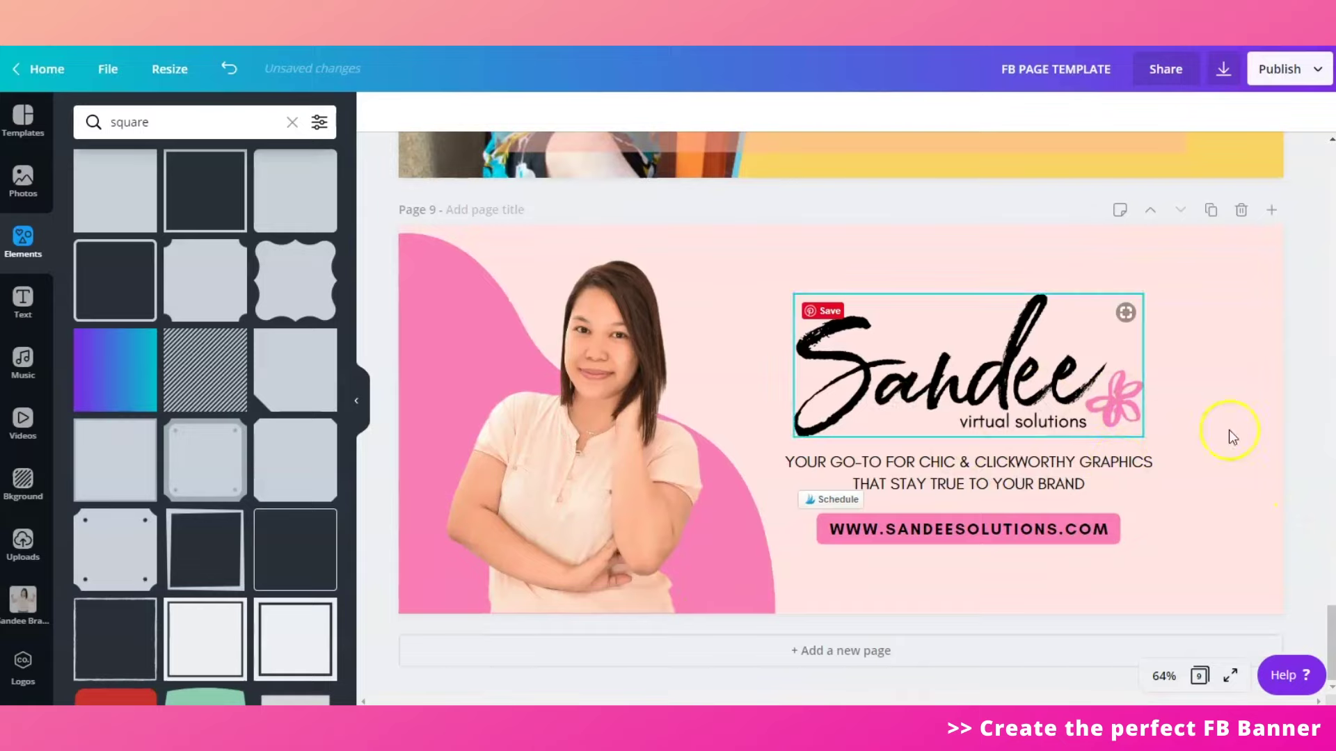
pyautogui.click(1314, 442)
pyautogui.scroll(15, 1220, 494)
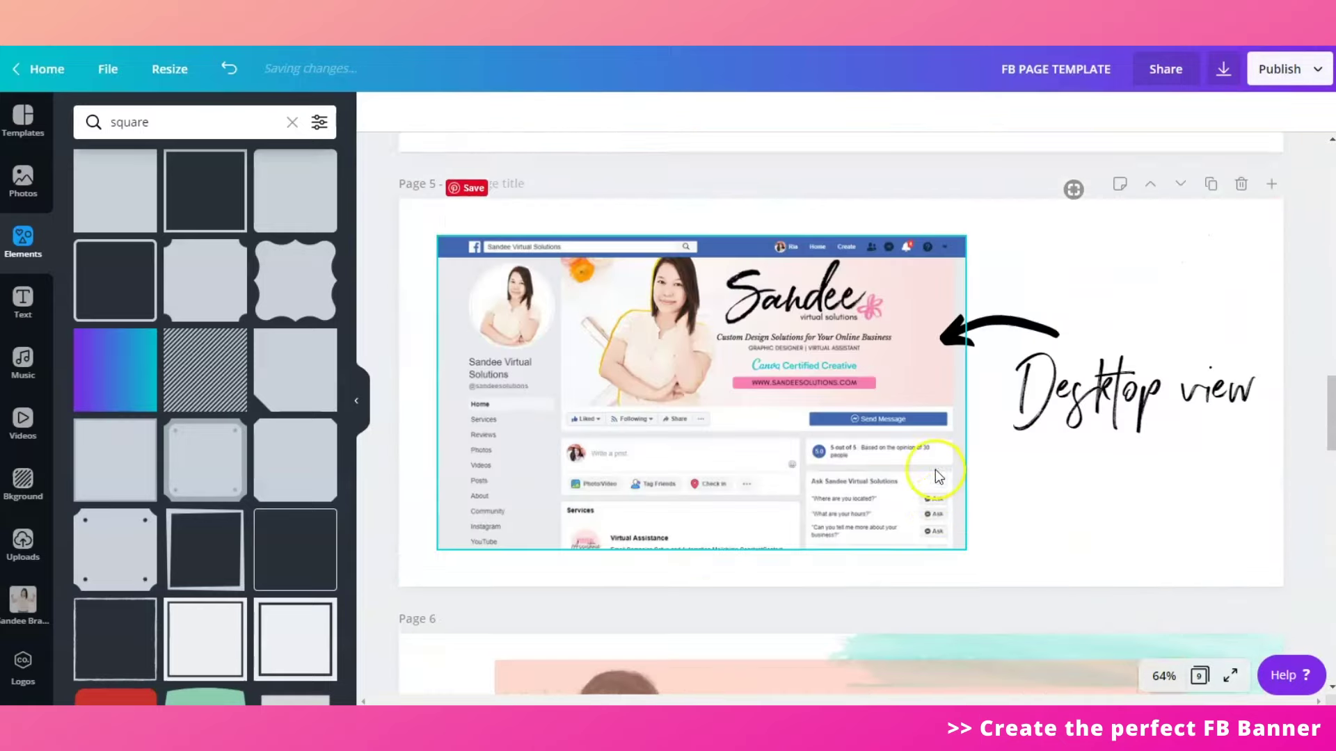
pyautogui.scroll(-12, 892, 474)
pyautogui.scroll(5, 891, 488)
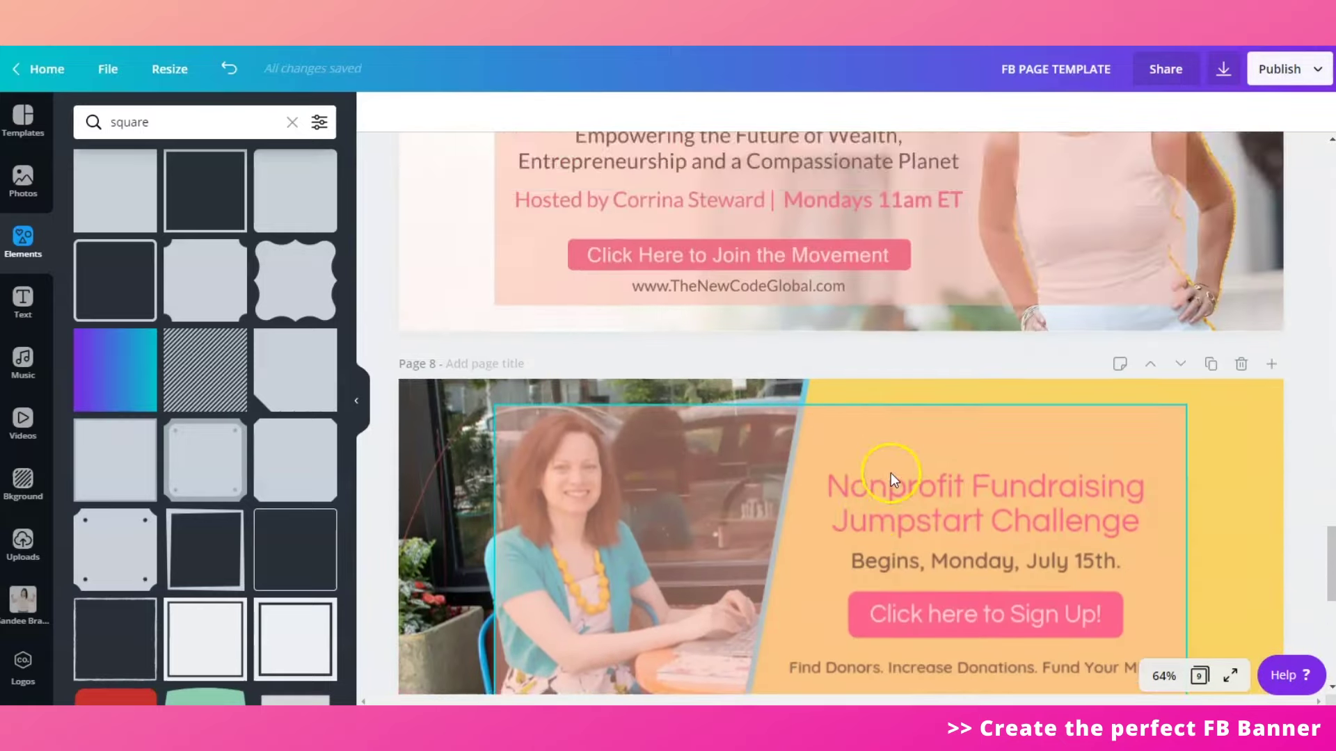
pyautogui.scroll(-2, 883, 466)
pyautogui.scroll(-3, 871, 452)
pyautogui.click(729, 290)
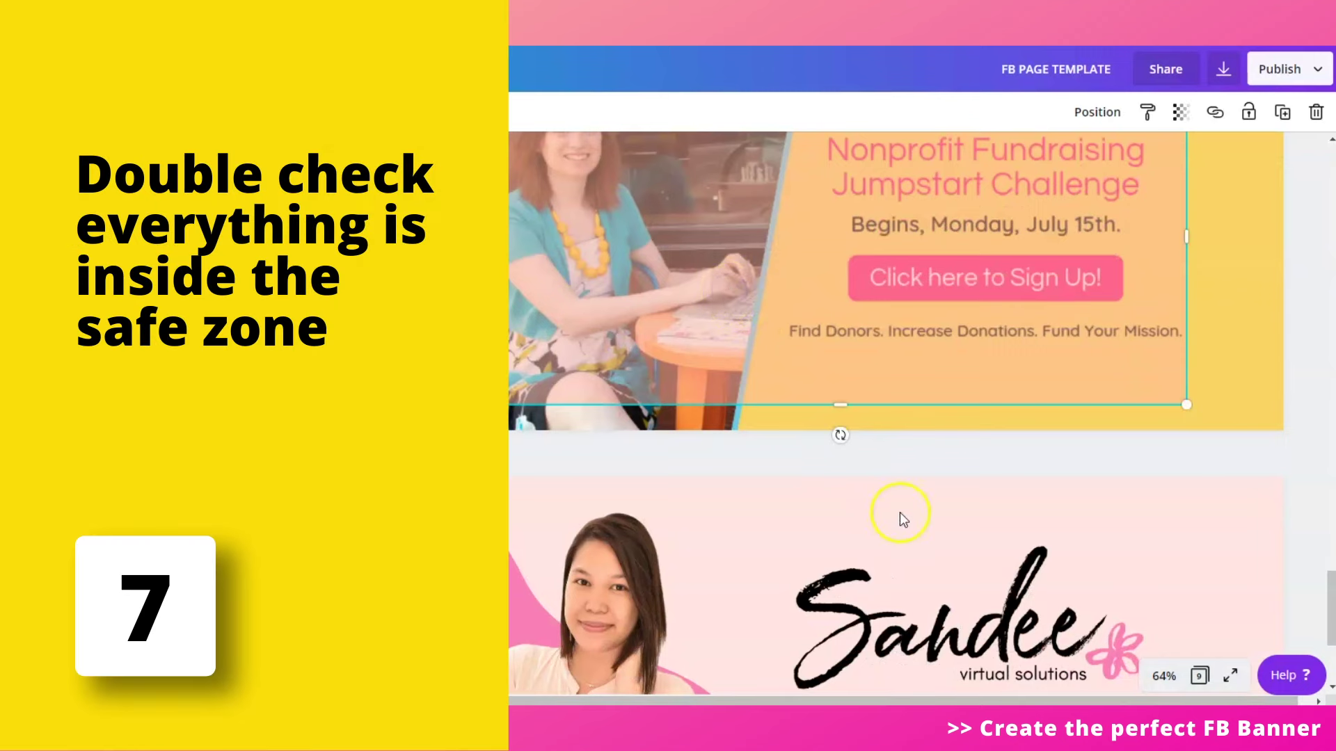
pyautogui.scroll(-3, 895, 516)
pyautogui.scroll(4, 929, 348)
pyautogui.scroll(-3, 932, 418)
pyautogui.click(938, 331)
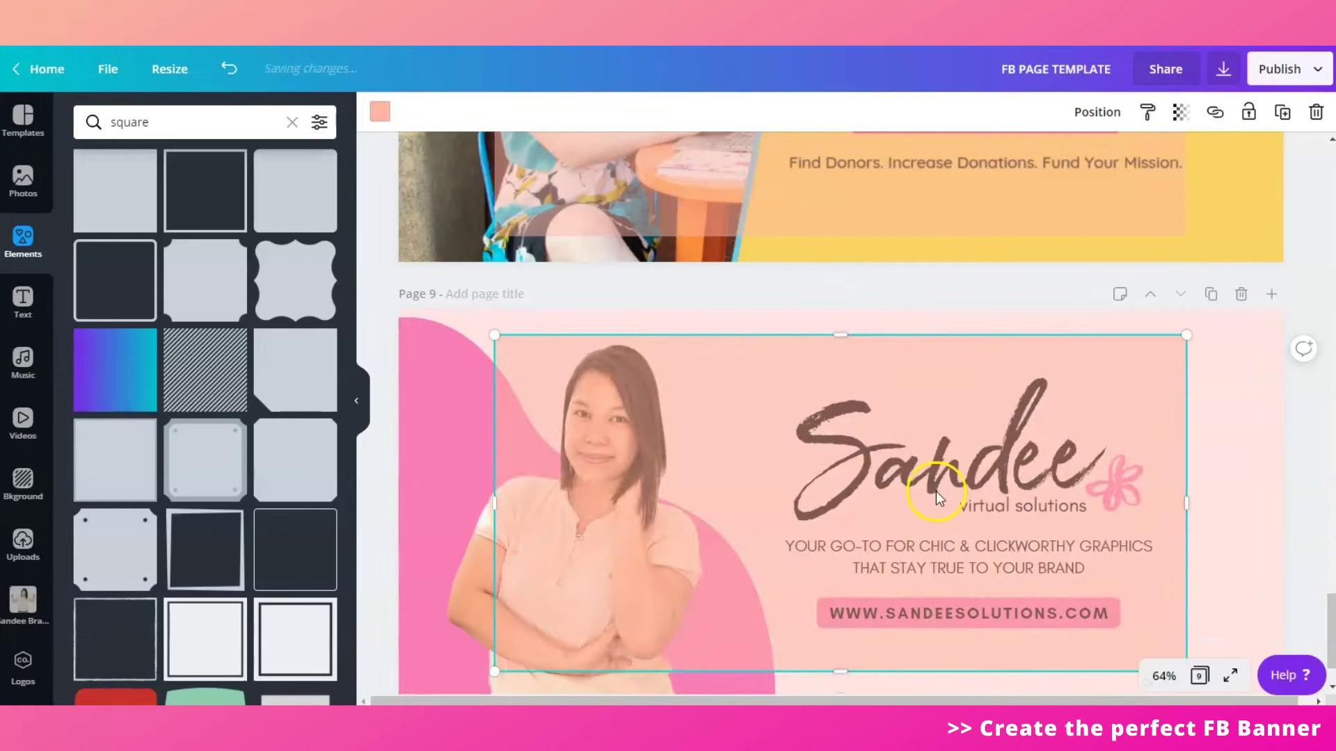
pyautogui.scroll(-2, 932, 473)
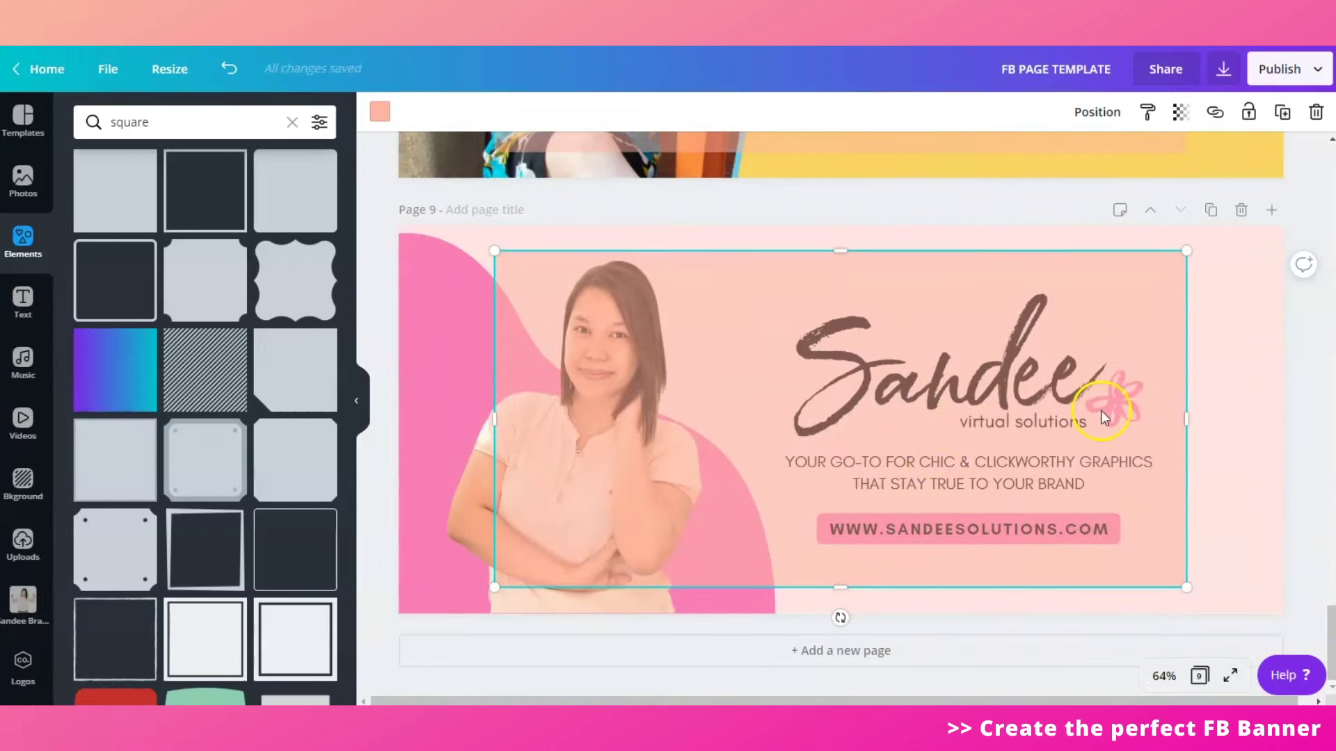
# - Check the page 9 banner content against the safe zone overlay and delete the overlay from that page
pyautogui.click(1248, 385)
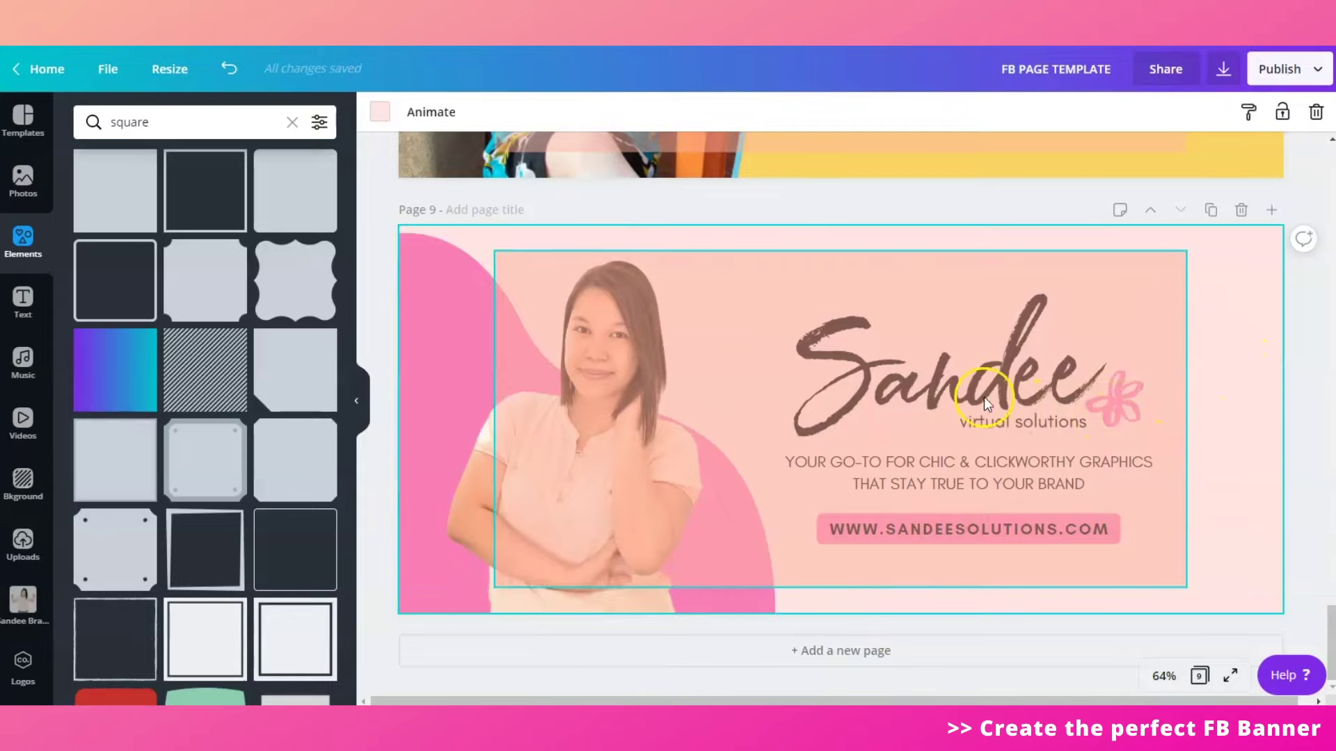
pyautogui.click(1250, 329)
pyautogui.click(1127, 284)
pyautogui.click(1314, 113)
# - Return to the template on page 1 and select the full-width grey rectangle behind the safe zone
pyautogui.scroll(20, 1028, 443)
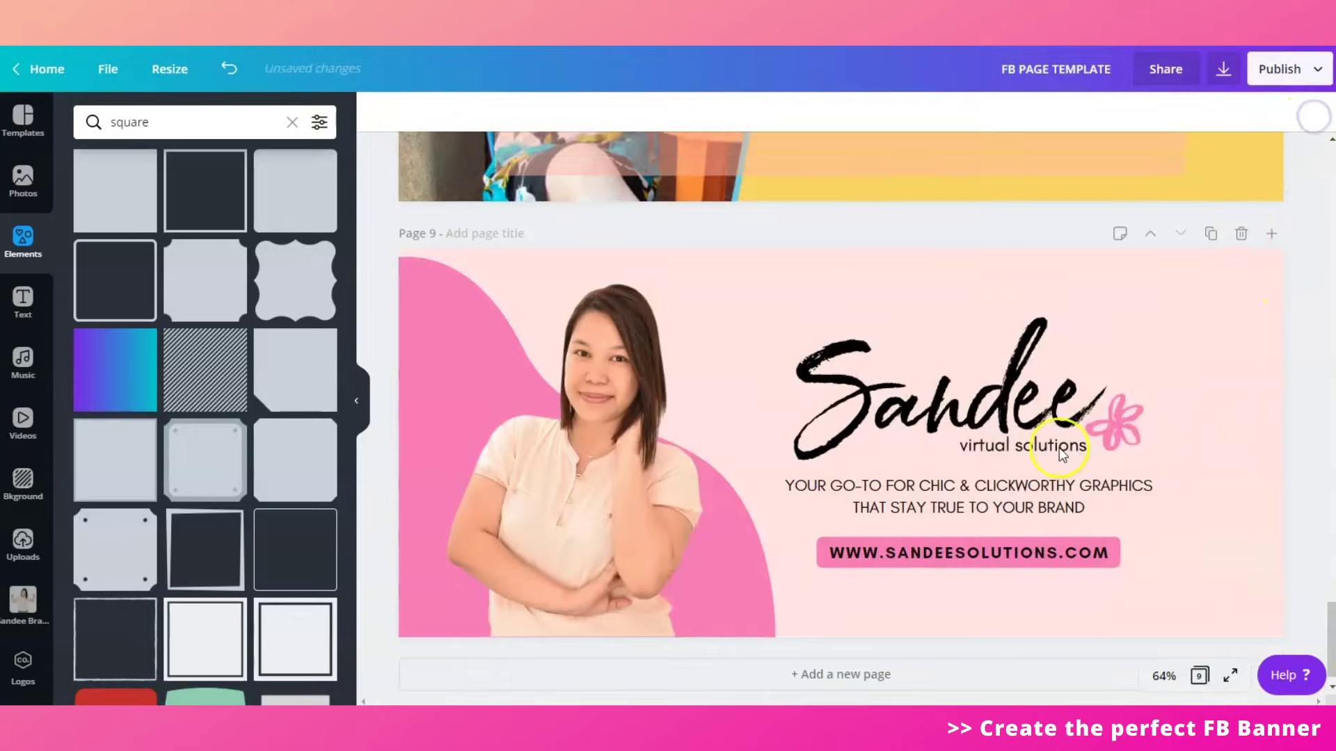
pyautogui.scroll(4, 1028, 450)
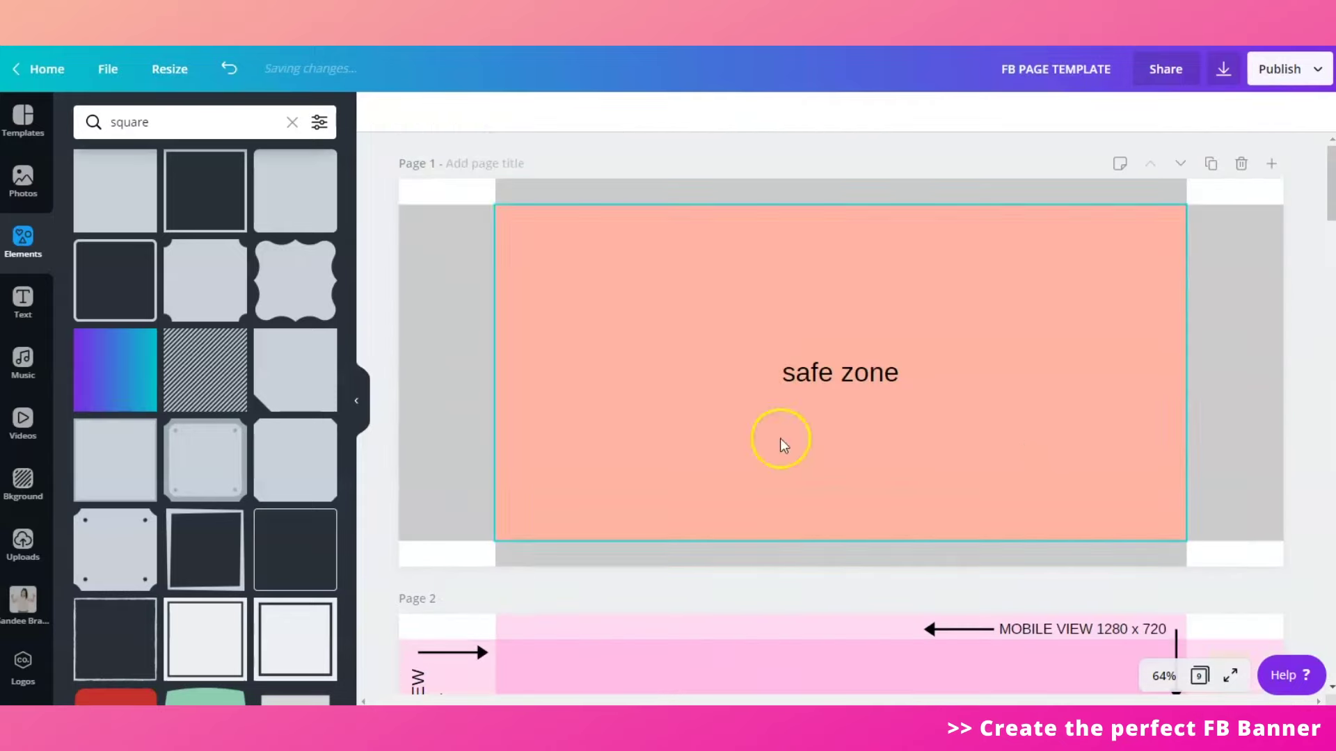
pyautogui.click(459, 344)
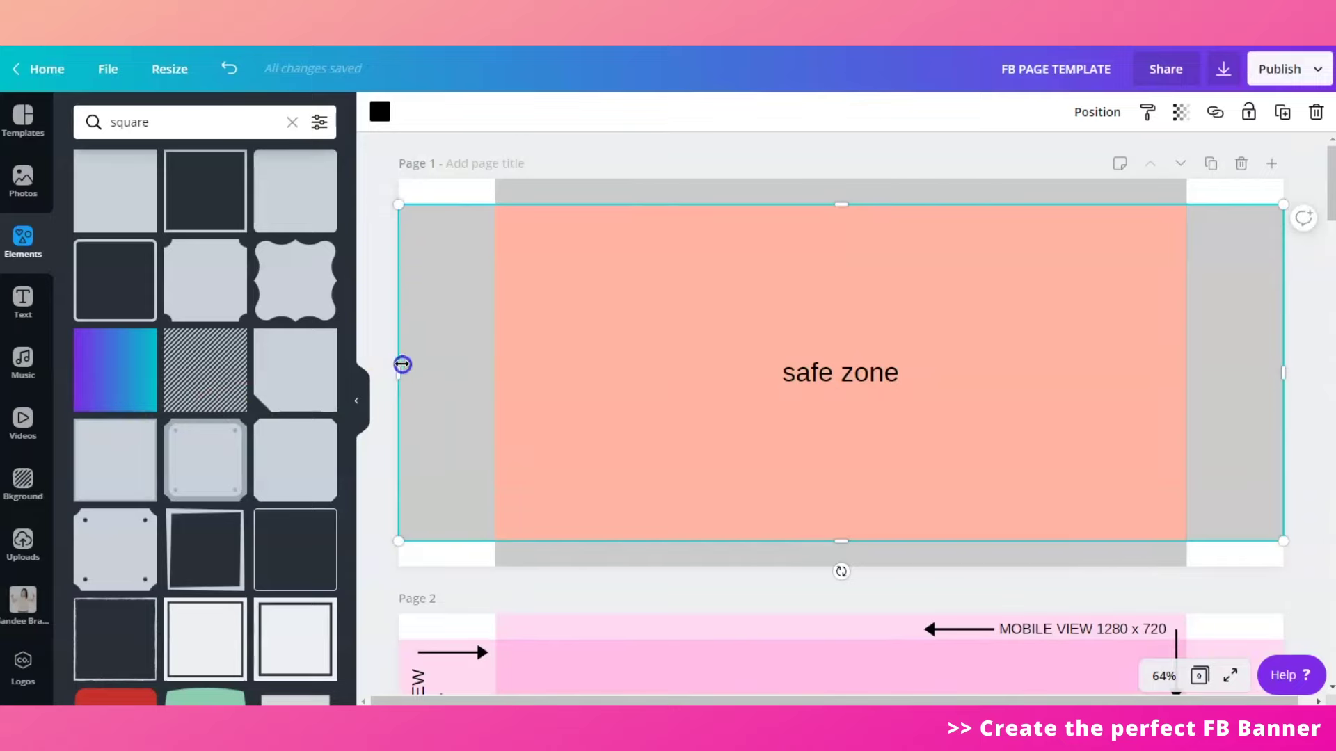
# - Copy the full-width grey desktop-view rectangle from the page 1 template and paste it over the banner on page 9
pyautogui.moveTo(402, 364)
pyautogui.mouseDown()
pyautogui.moveTo(426, 367)
pyautogui.moveTo(399, 366)
pyautogui.mouseUp()
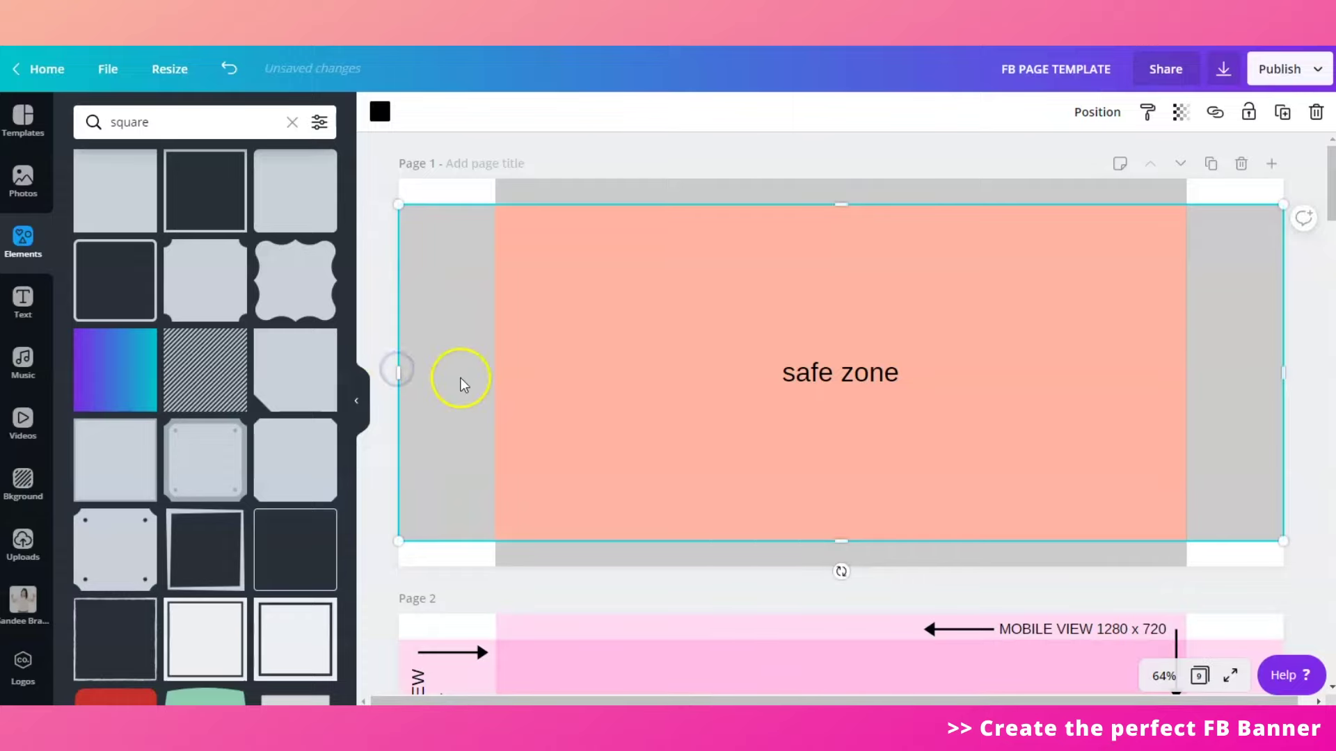
pyautogui.scroll(-20, 754, 477)
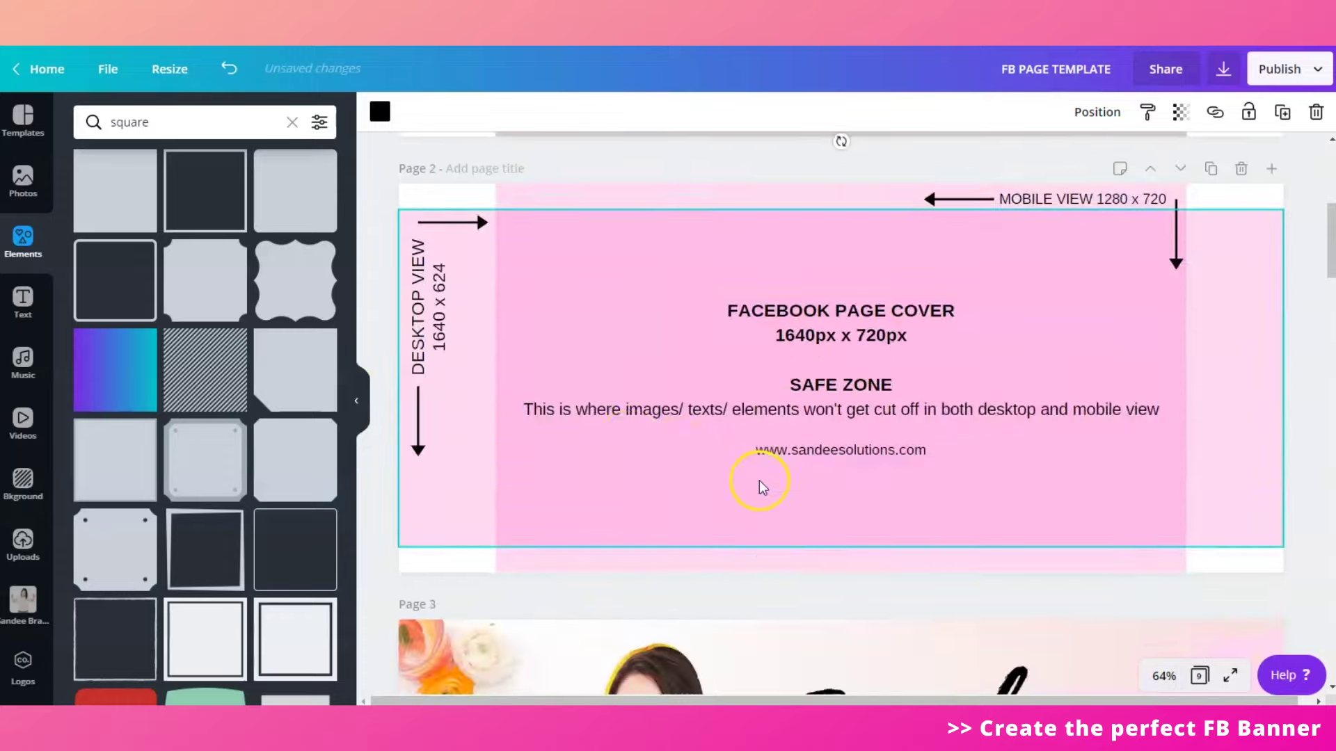
pyautogui.scroll(-2, 773, 599)
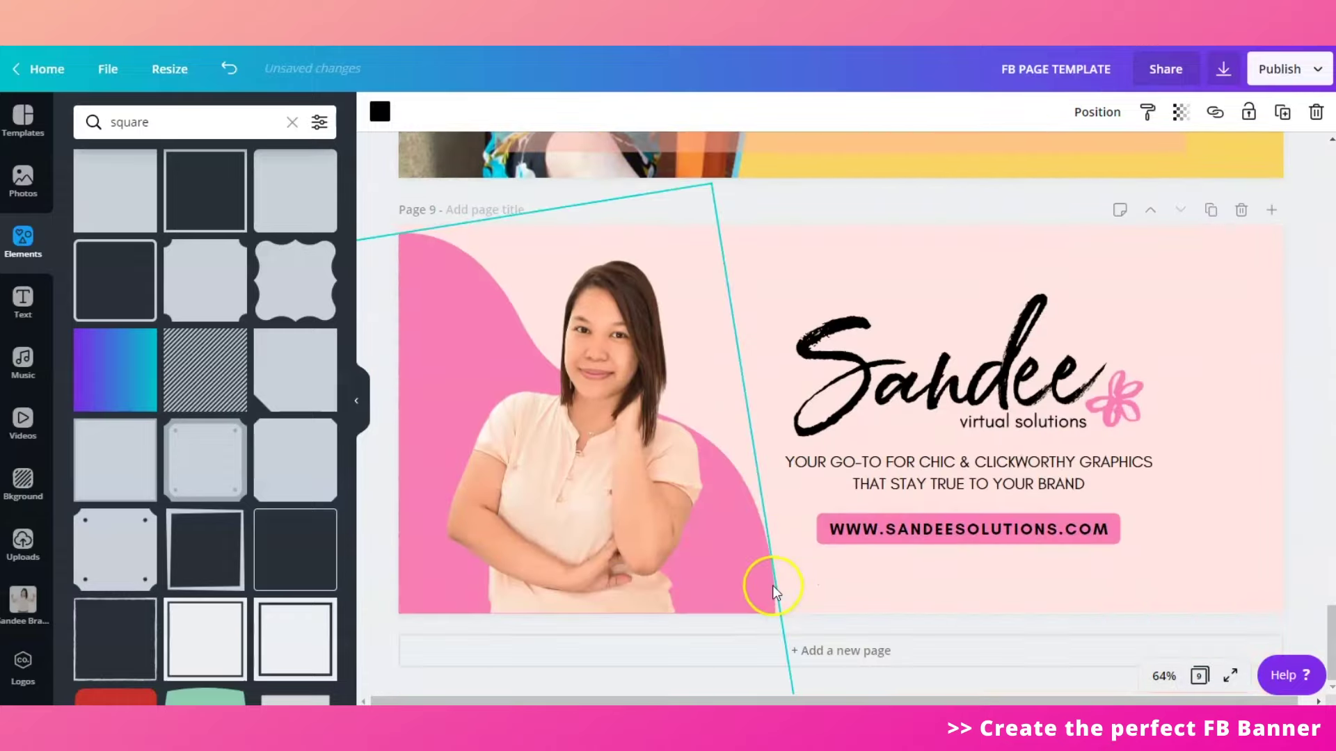
pyautogui.click(787, 274)
pyautogui.click(792, 282)
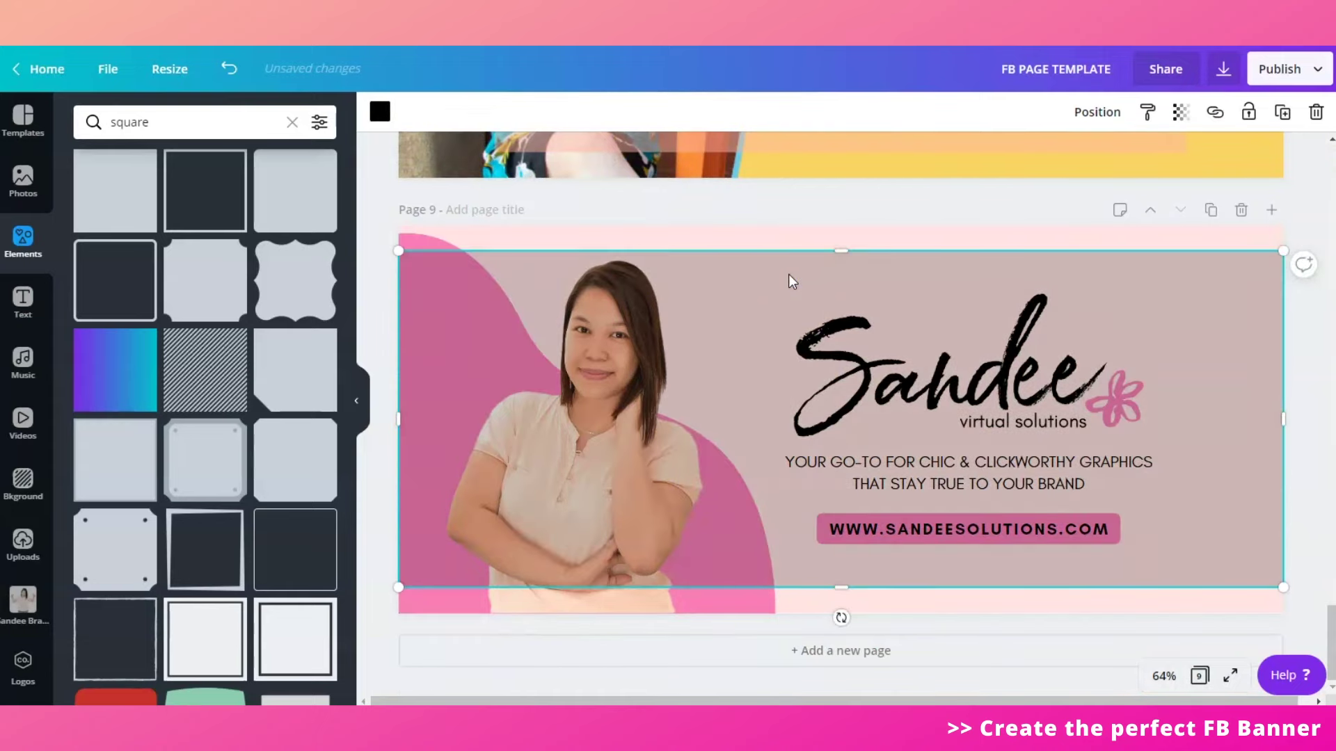
# - Check the page 9 banner content against the desktop-view rectangle and delete that rectangle from the page
pyautogui.click(1315, 421)
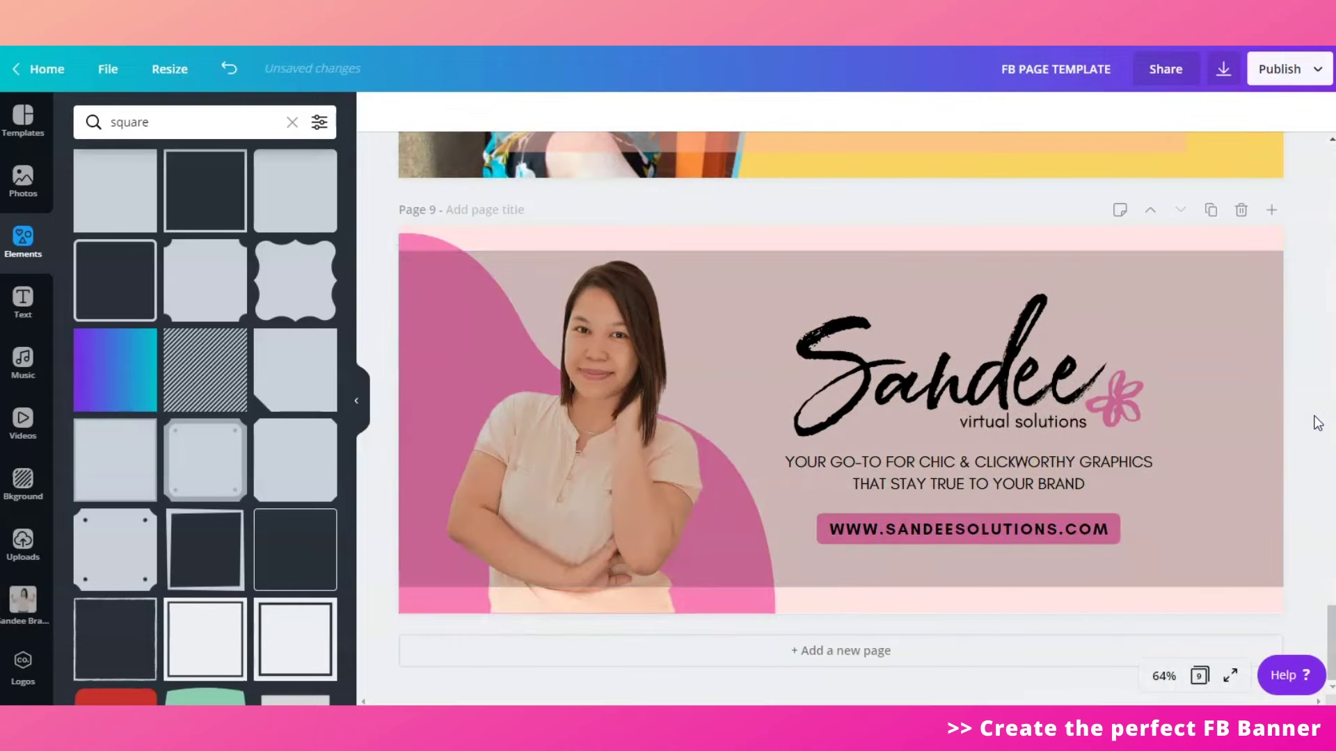
pyautogui.click(1237, 304)
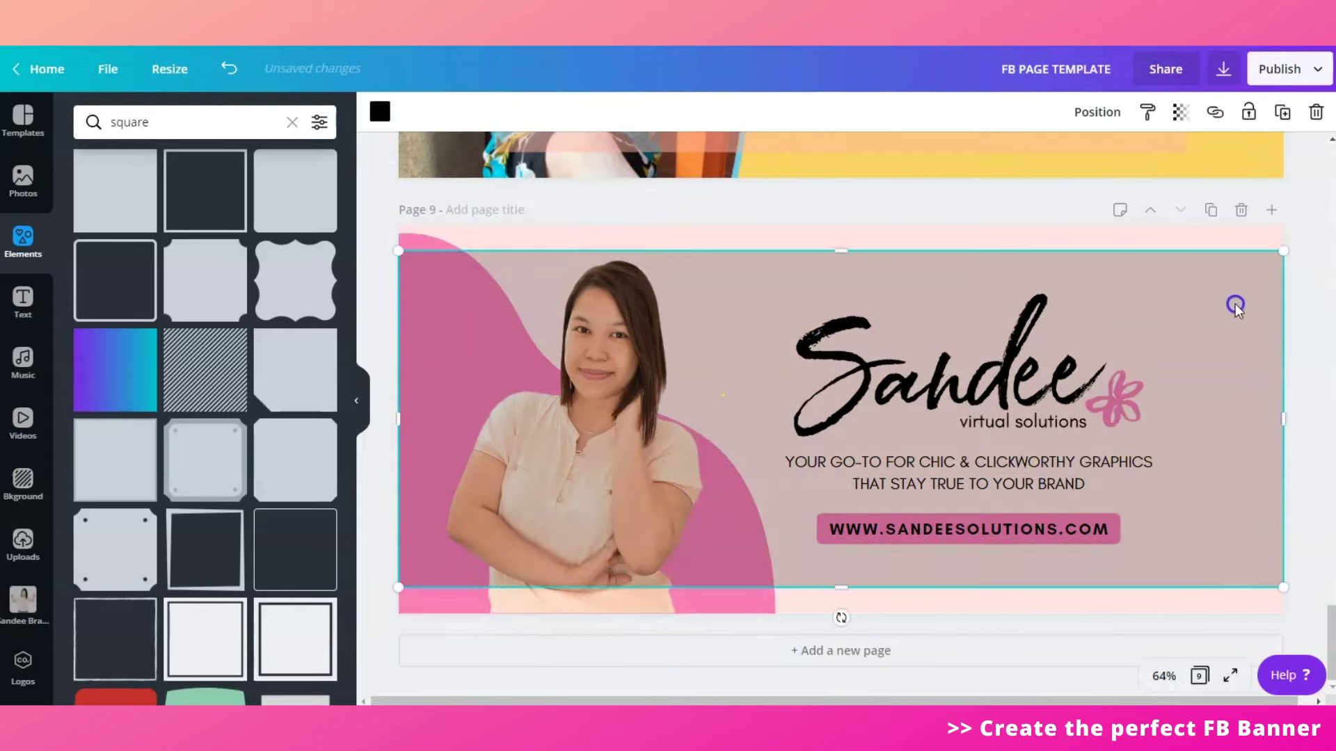
pyautogui.click(1315, 114)
# - Copy the narrower full-height grey mobile-view rectangle from the page 1 template and paste it over the banner on page 9
pyautogui.scroll(10, 946, 480)
pyautogui.scroll(20, 822, 524)
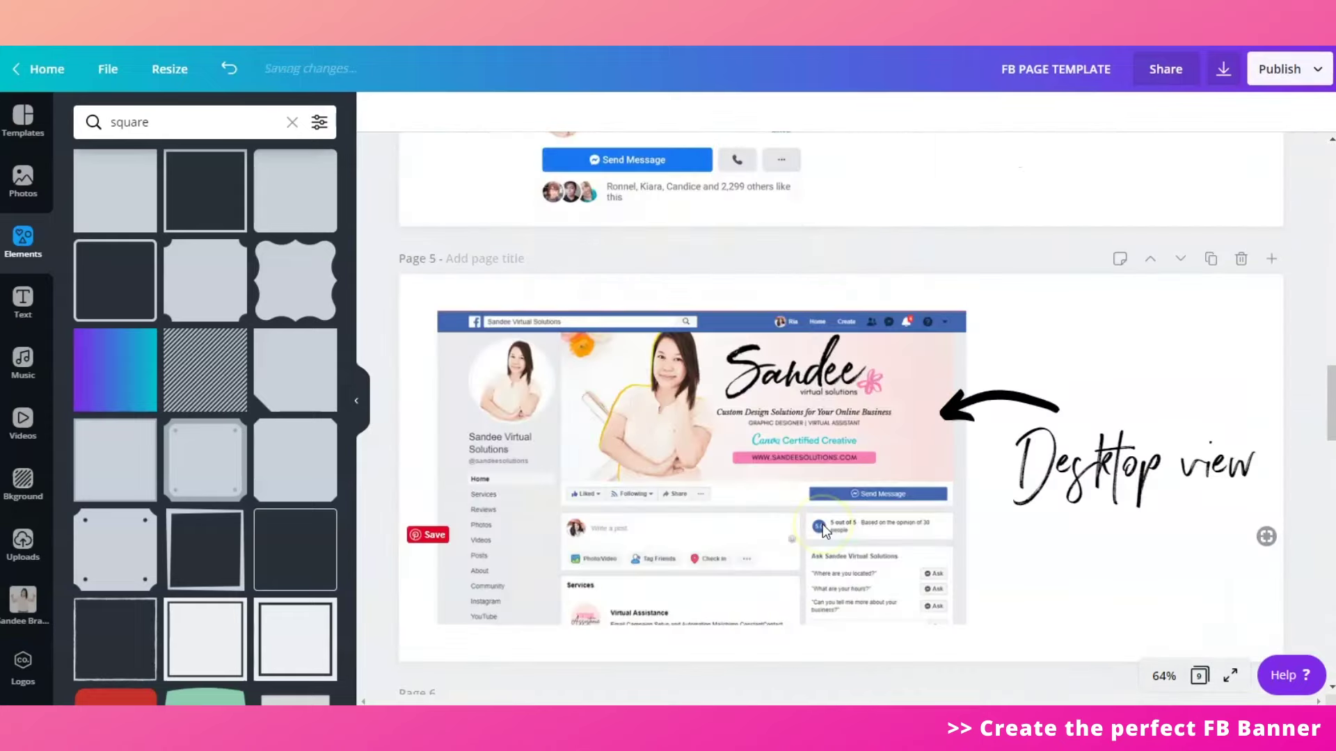
pyautogui.click(638, 189)
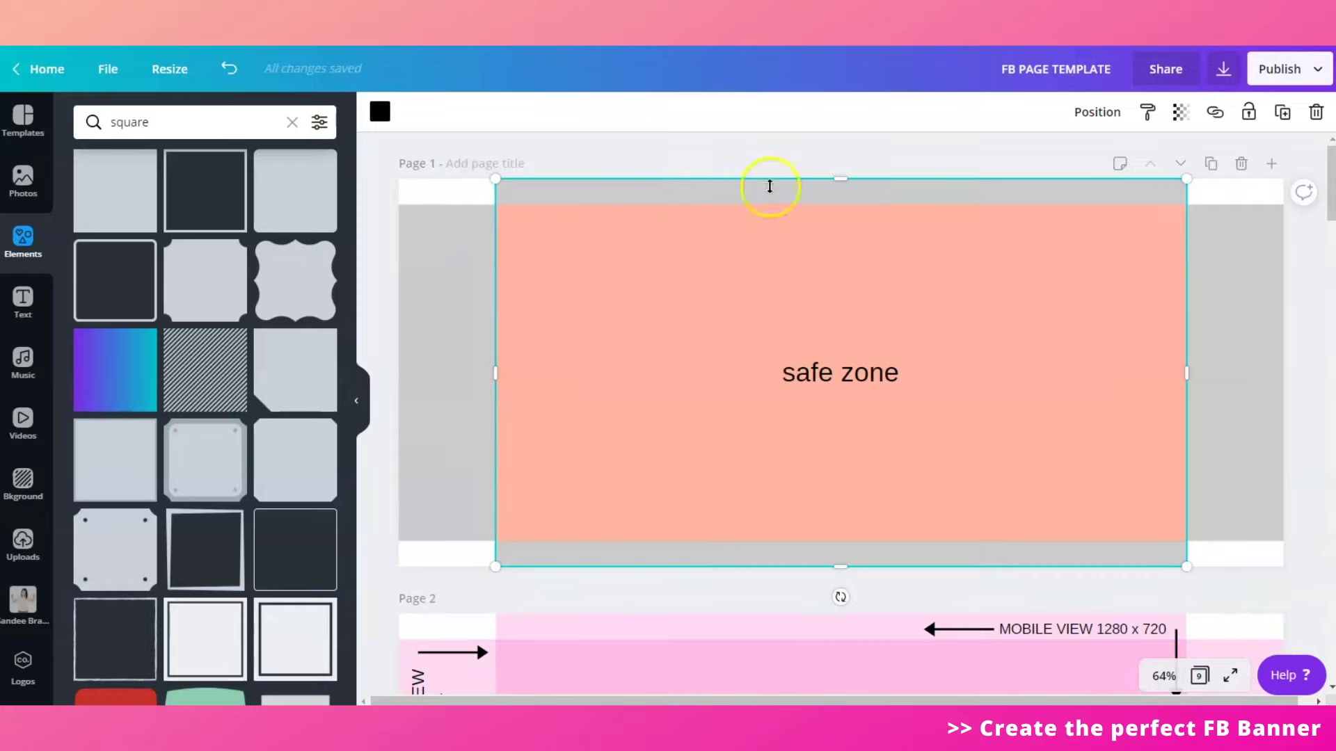
pyautogui.moveTo(851, 185); pyautogui.dragTo(844, 179)
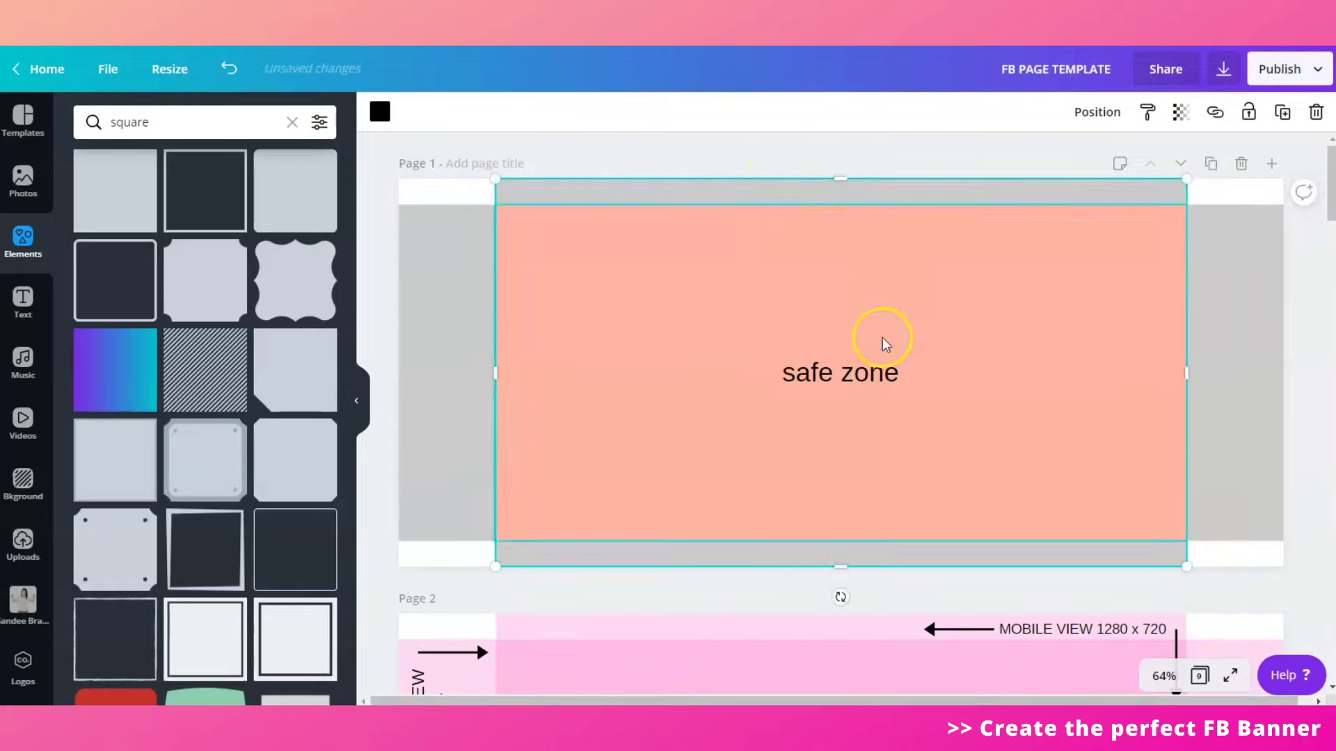
pyautogui.scroll(-17, 869, 459)
pyautogui.scroll(-15, 858, 583)
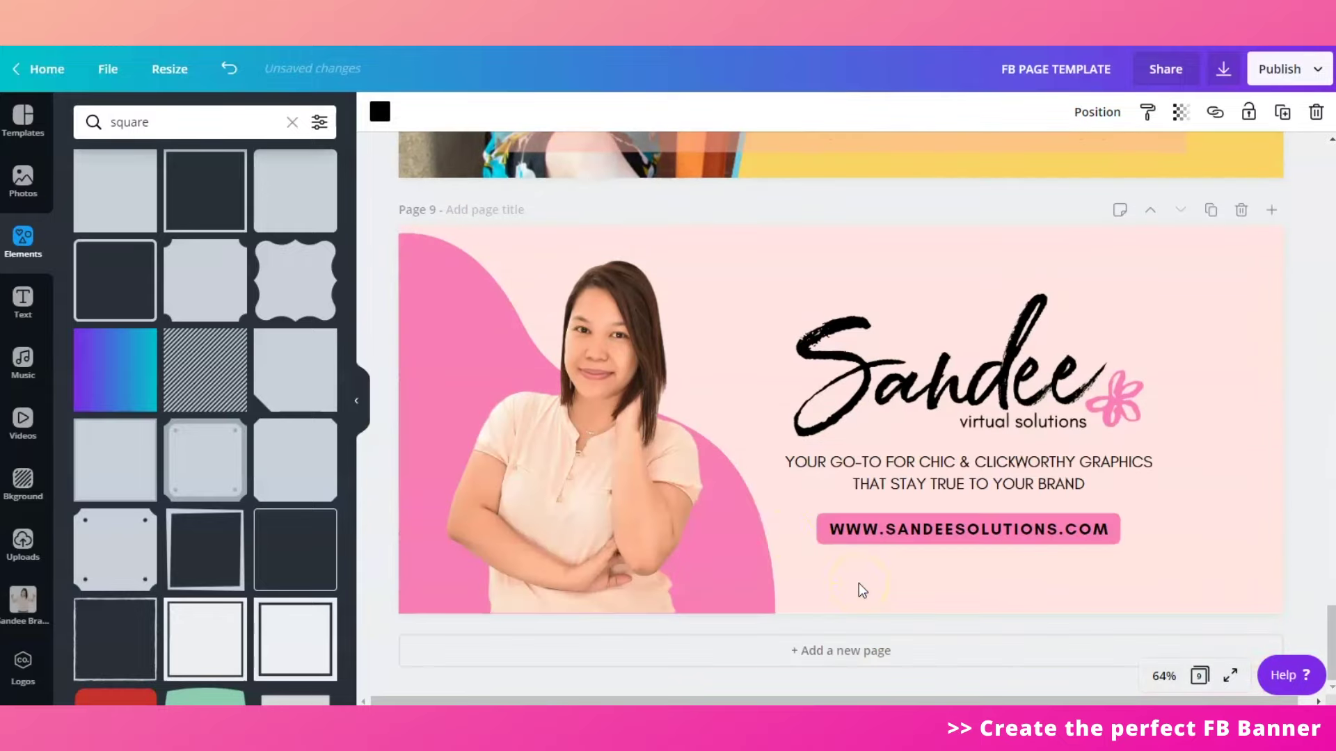
pyautogui.click(807, 587)
pyautogui.hotkey('ctrl', 'v')
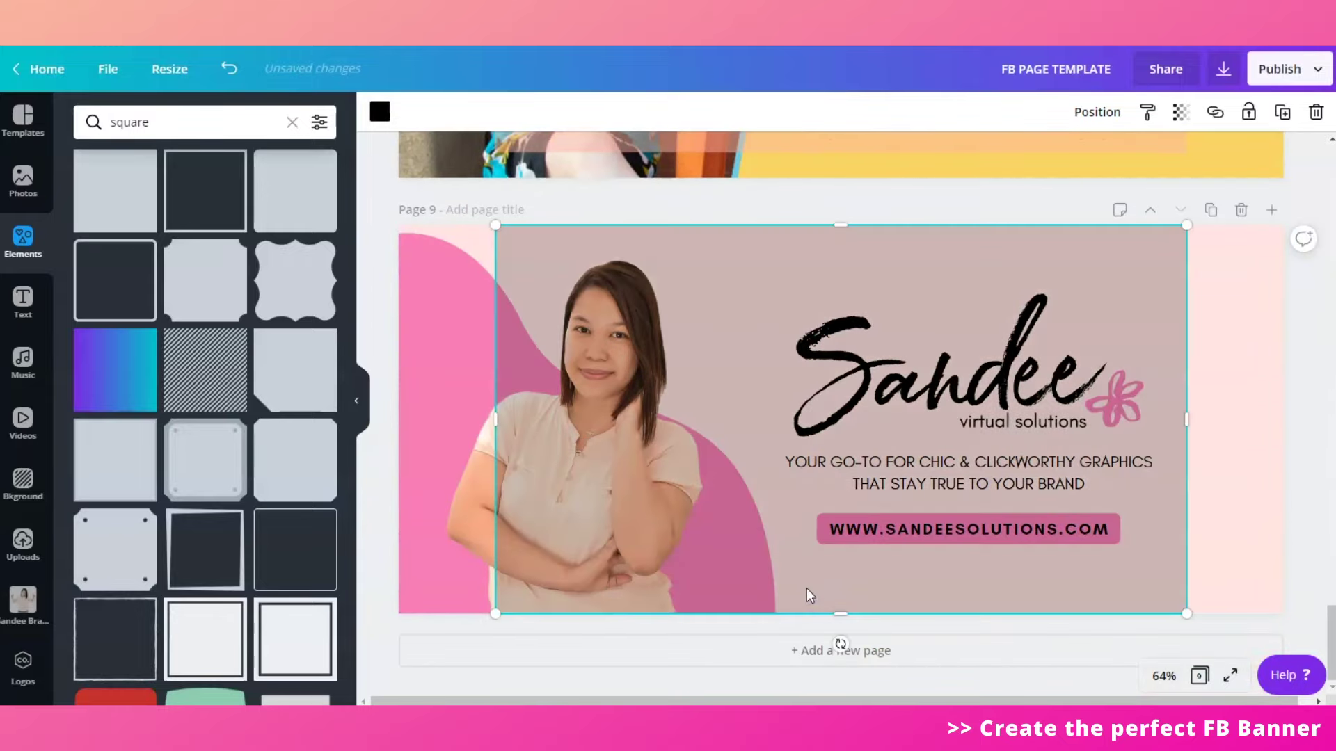
# - Check the page 9 banner content against the mobile-view rectangle and delete that rectangle from the page
pyautogui.click(1299, 438)
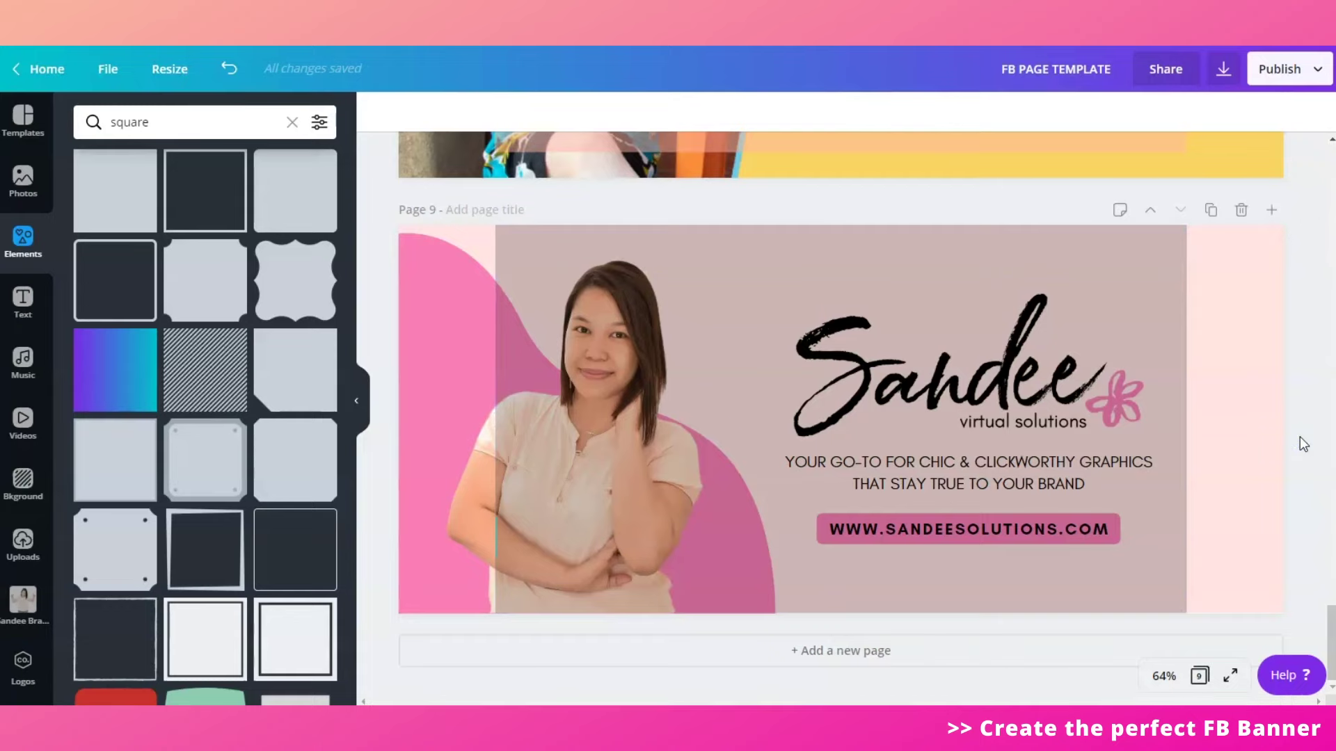
pyautogui.scroll(4, 1028, 513)
pyautogui.scroll(-4, 905, 348)
pyautogui.click(878, 249)
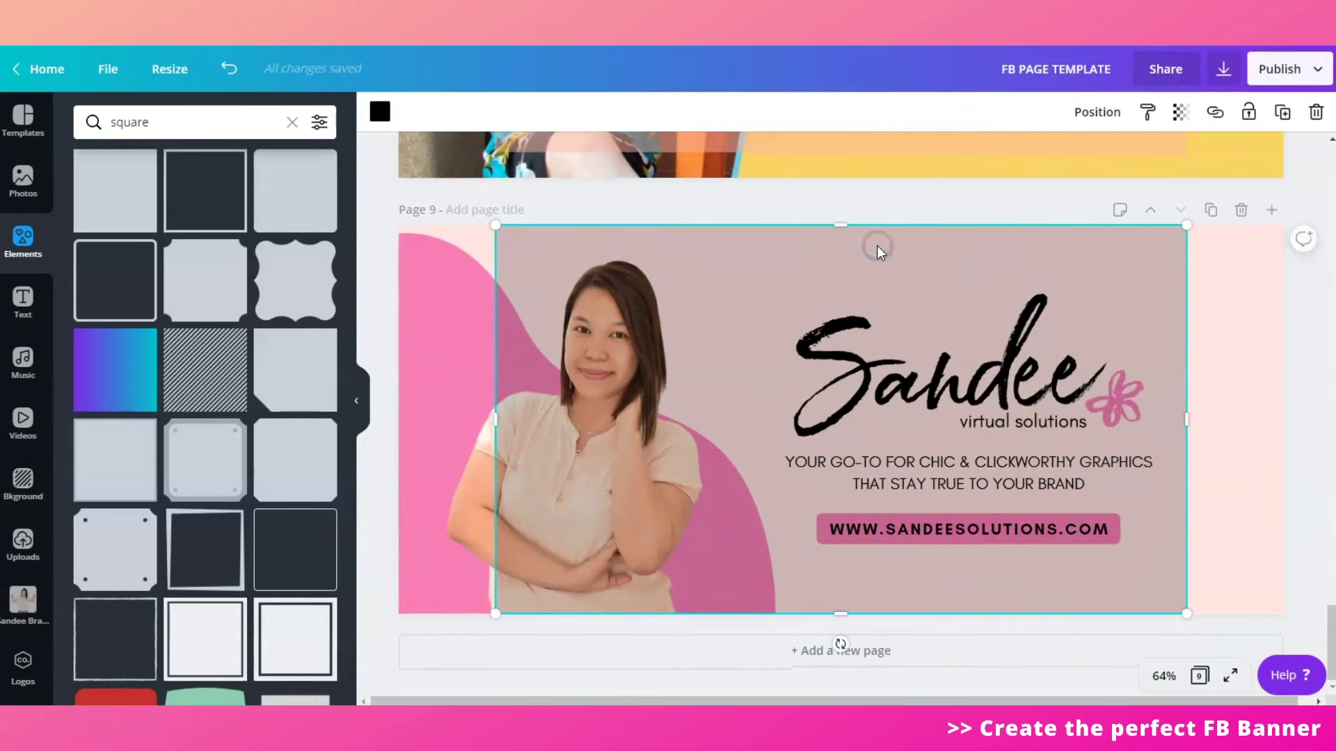
pyautogui.click(1316, 112)
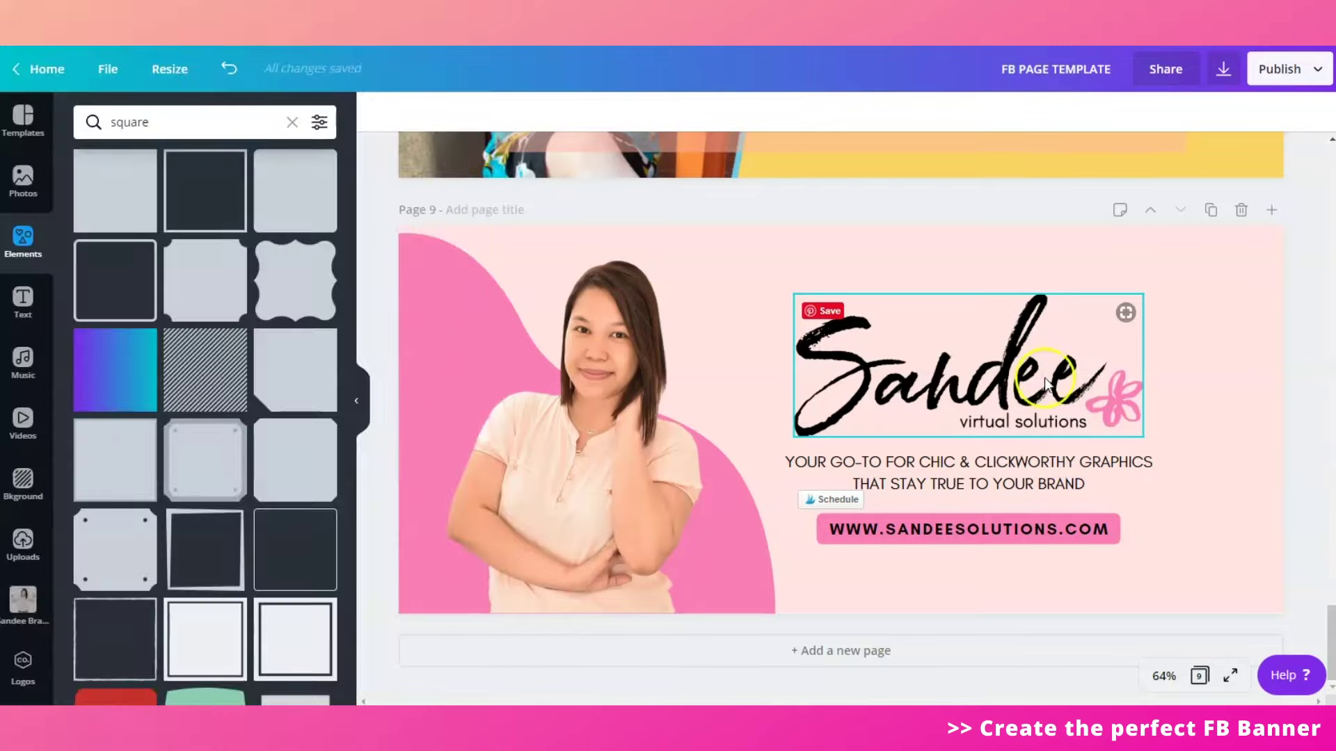
pyautogui.click(1306, 340)
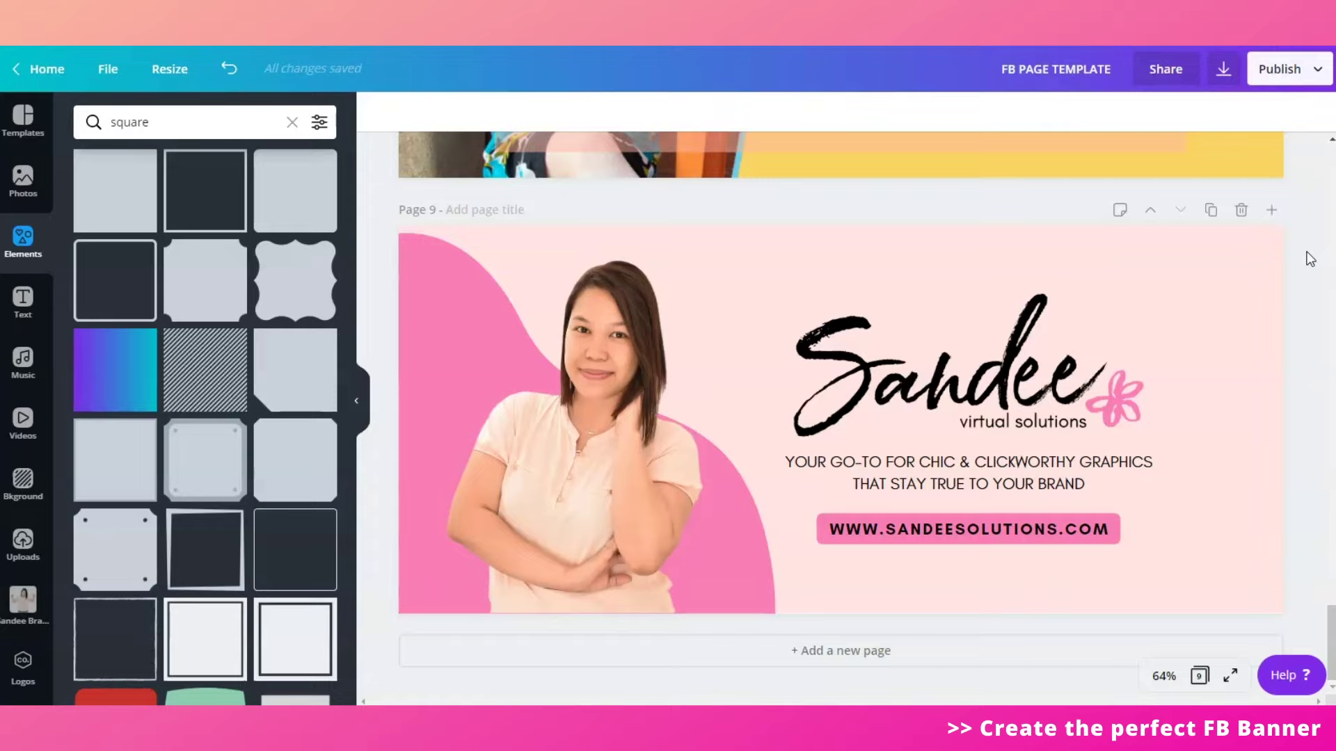
pyautogui.click(974, 306)
pyautogui.click(1279, 353)
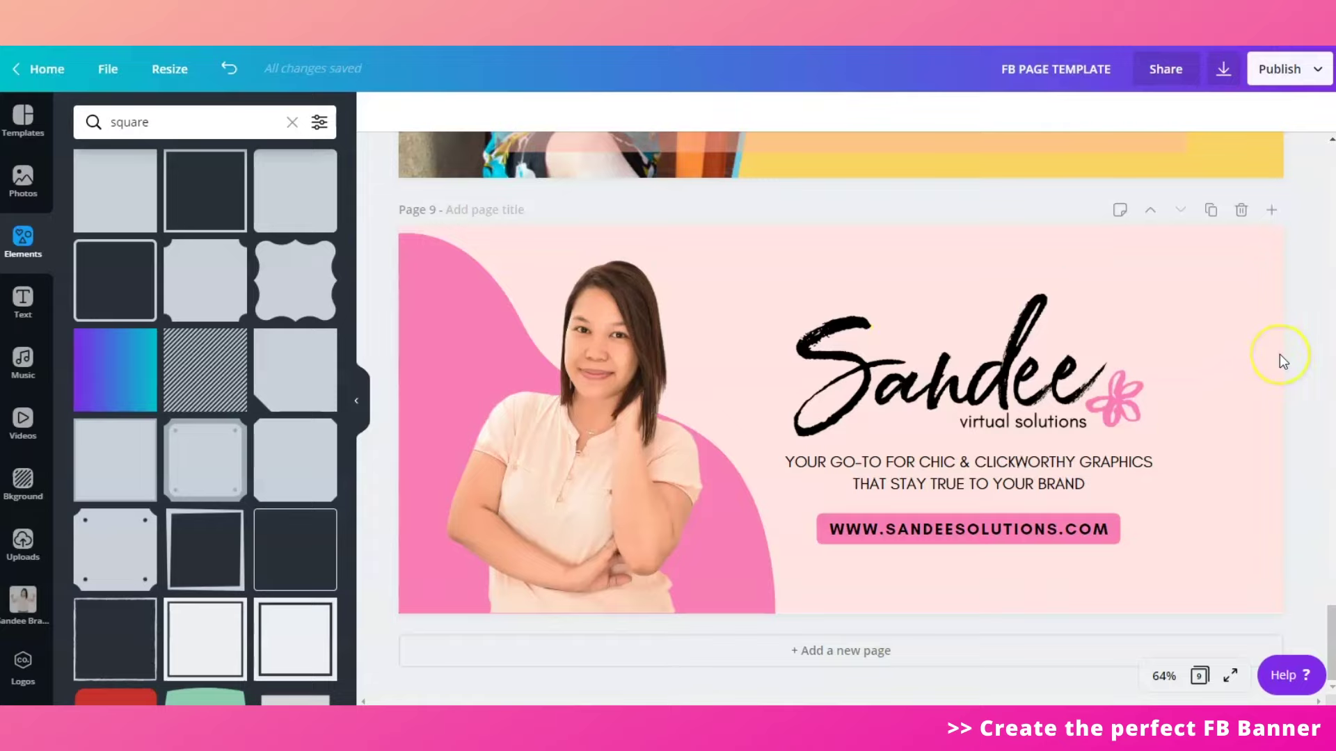